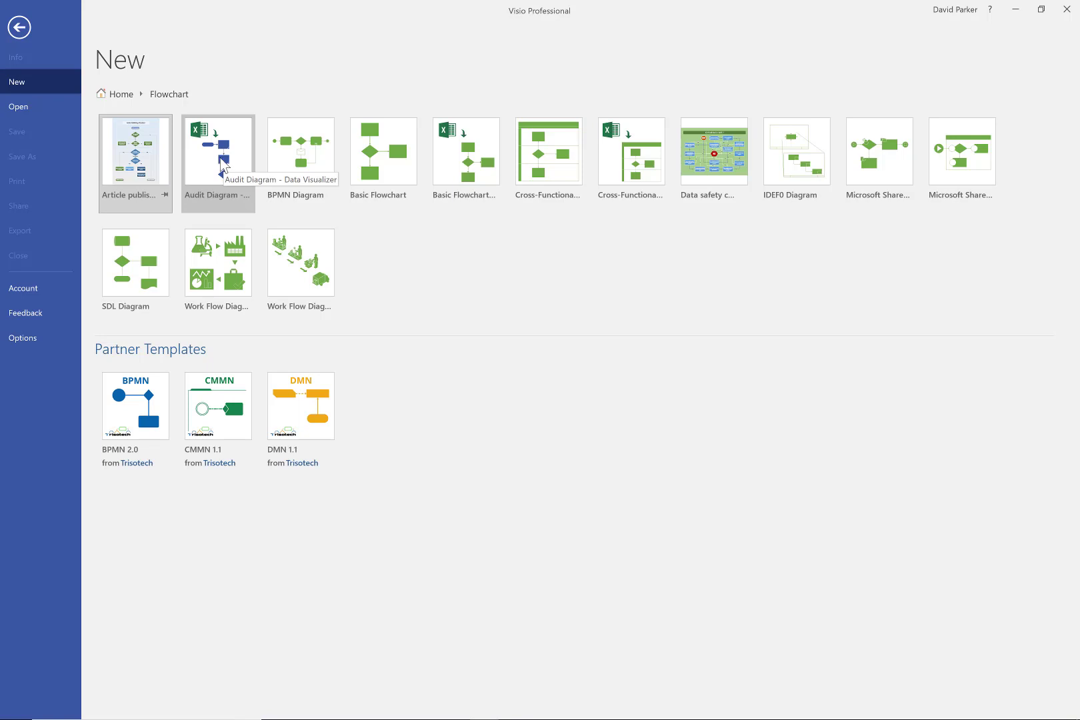
Preview the Audit Diagram - Data Visualizer template and switch to its Excel data workbook, Audit_DataVisualizerProcessMap1.xlsx
{"action": "left_click", "coordinate": [222, 164]}
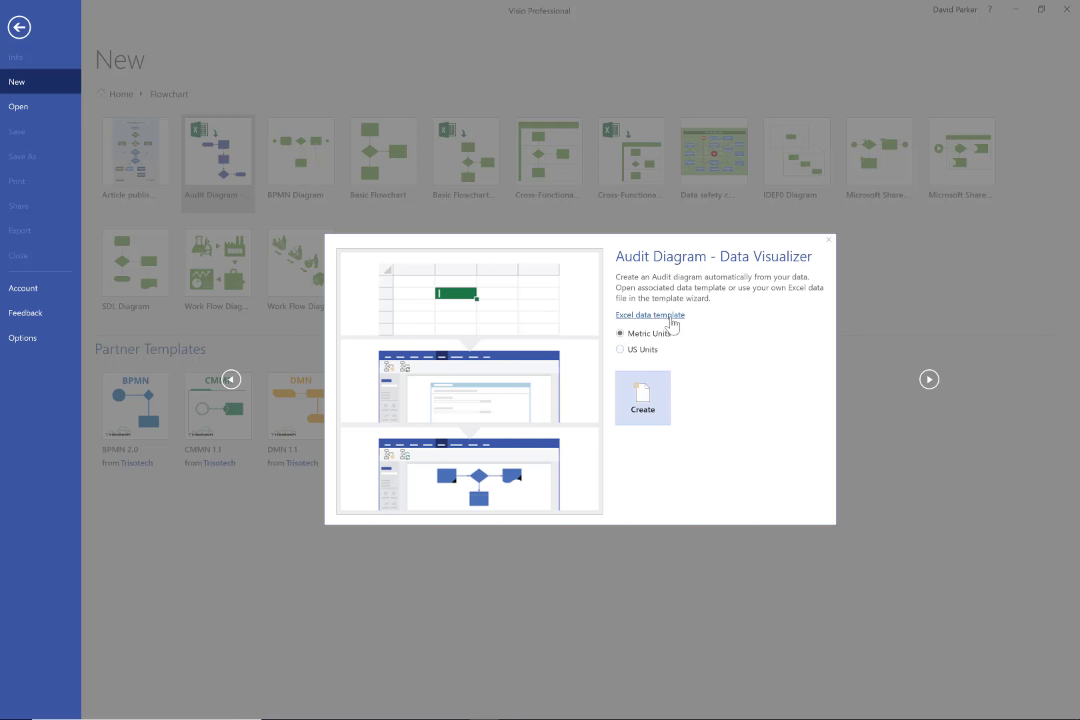
{"action": "key", "text": "alt+Tab"}
{"action": "key", "text": "Tab"}
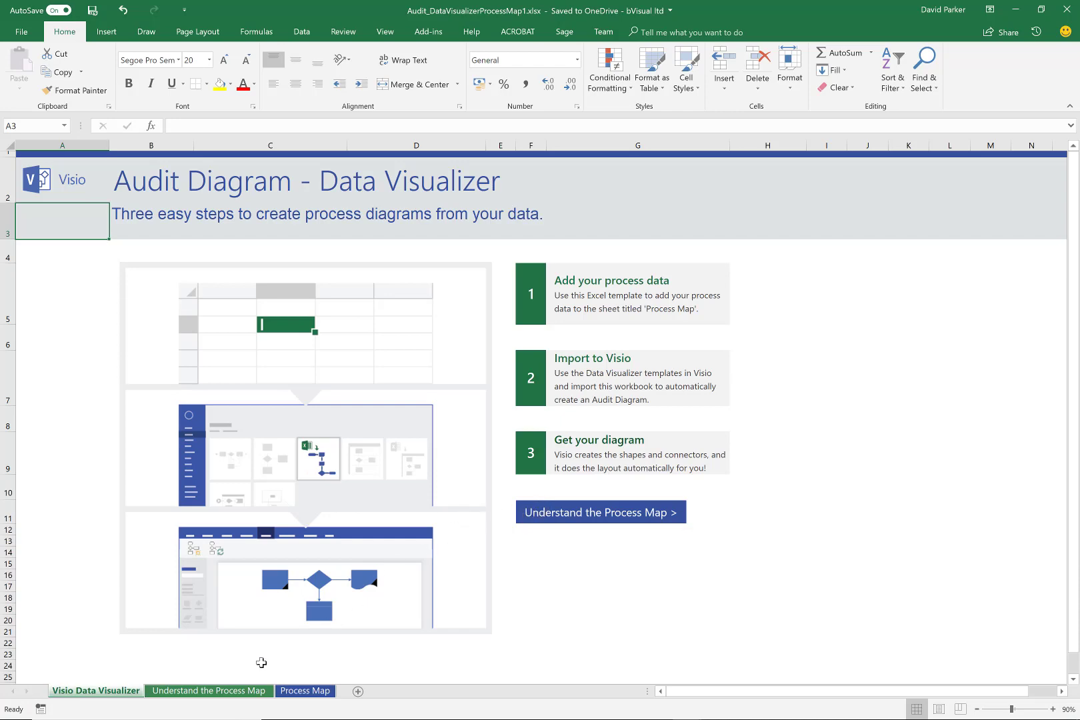
Review the column explanations on the Understand the Process Map sheet and the sample table on the Process Map sheet
{"action": "left_click", "coordinate": [226, 692]}
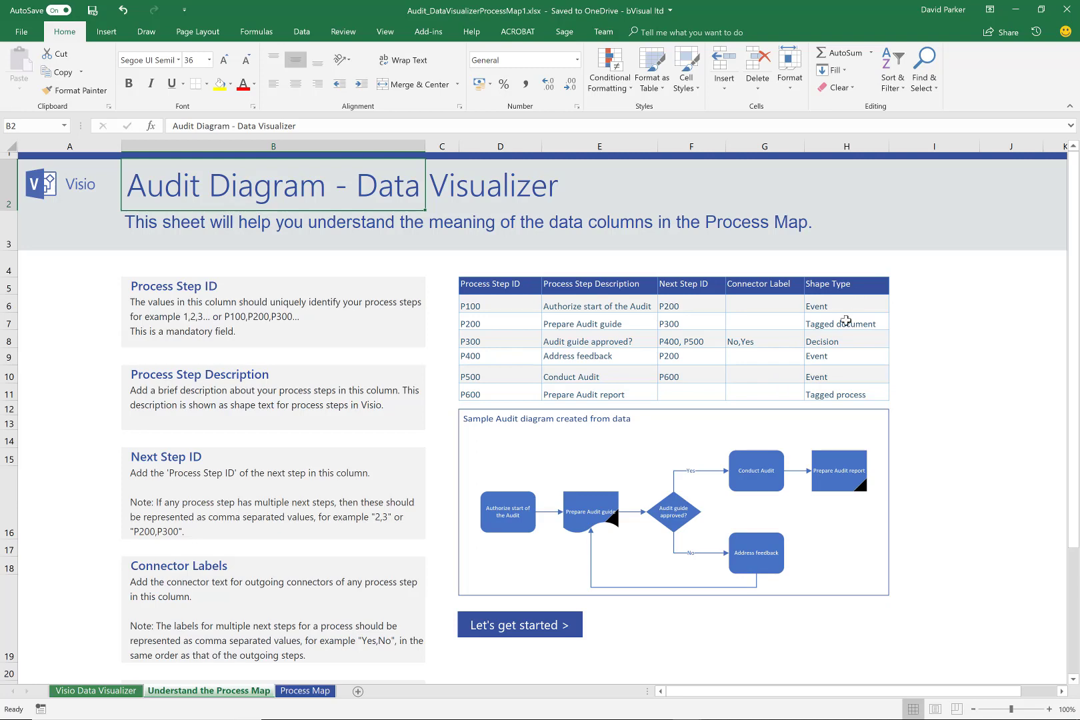
{"action": "left_click", "coordinate": [308, 692]}
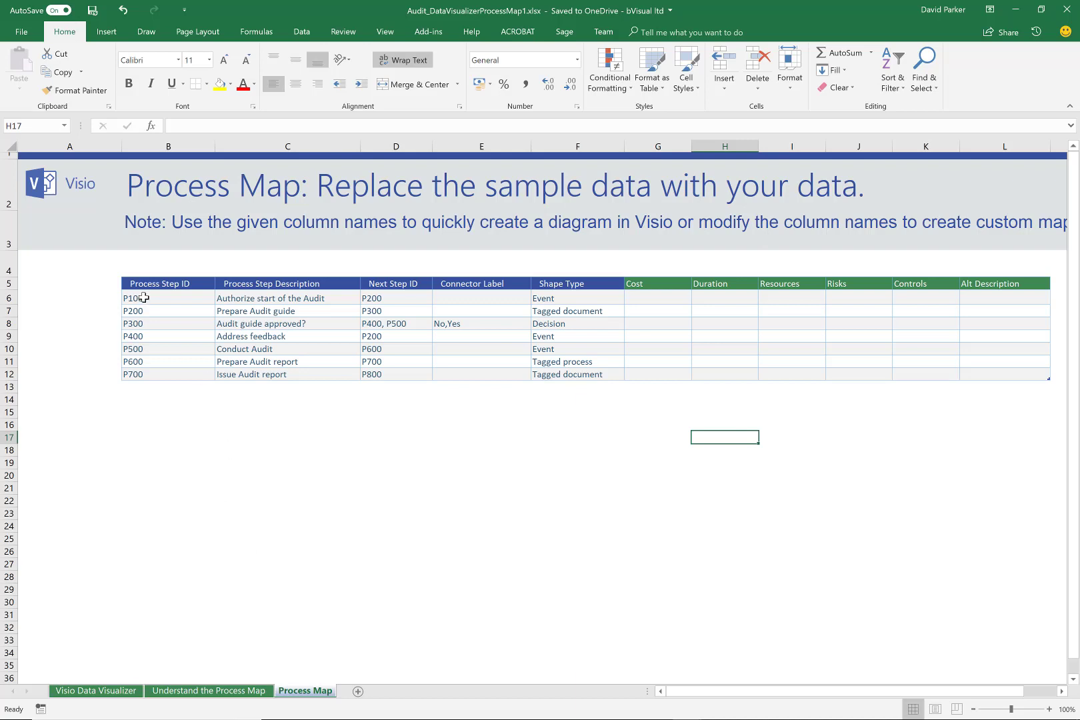
{"action": "left_click_drag", "start_coordinate": [115, 273], "coordinate": [607, 398]}
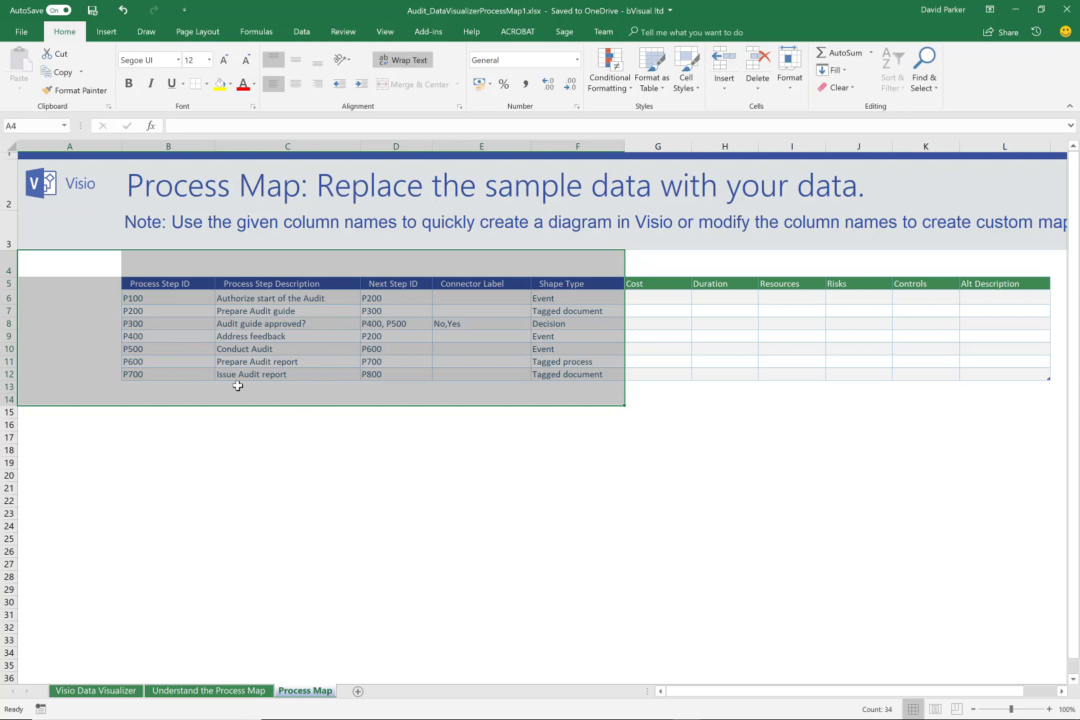
{"action": "left_click", "coordinate": [179, 387]}
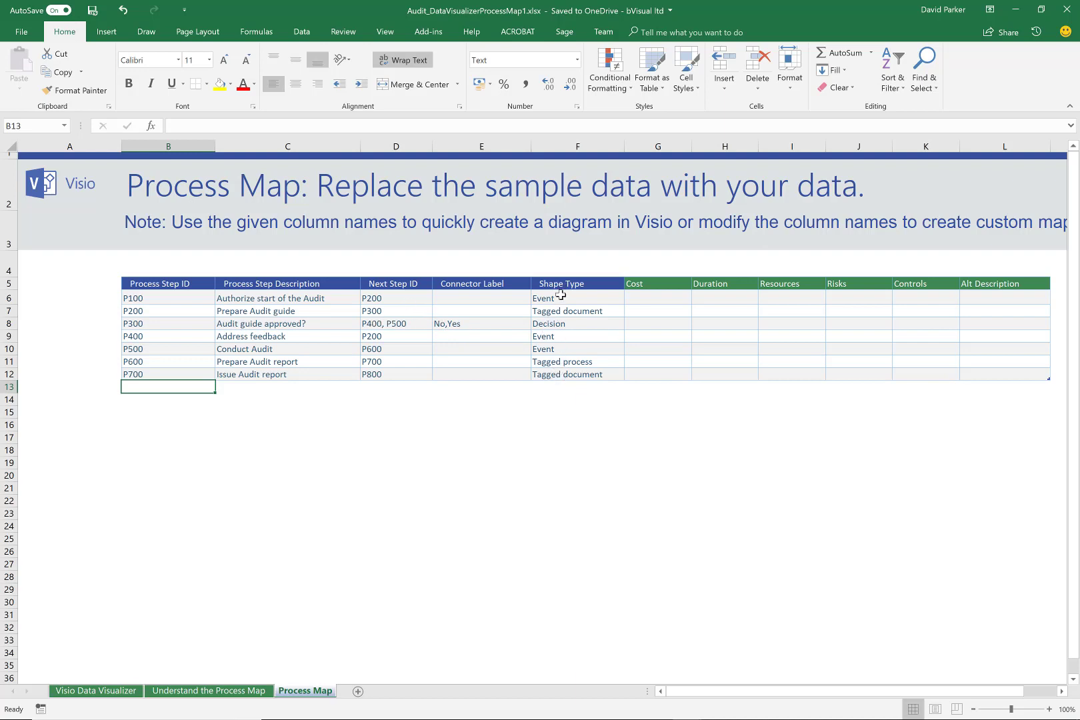
Look through the Shape Type choices available for process step P700, keeping Tagged document
{"action": "left_click", "coordinate": [601, 375]}
{"action": "left_click", "coordinate": [630, 376]}
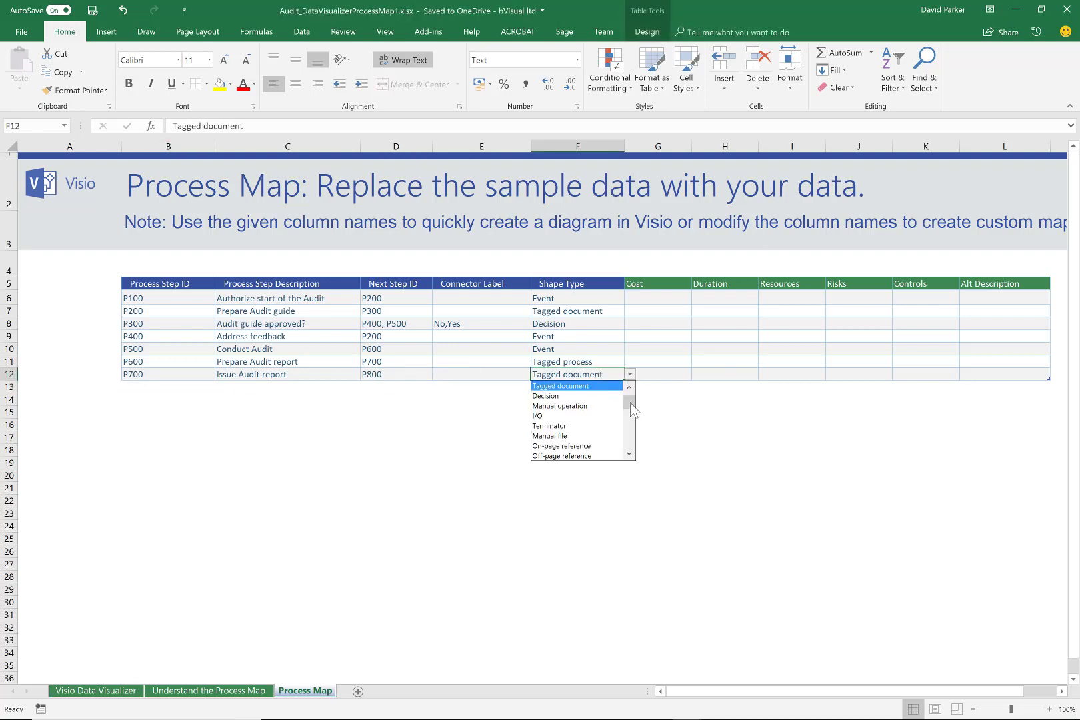
{"action": "left_click_drag", "start_coordinate": [630, 403], "coordinate": [604, 385]}
{"action": "left_click", "coordinate": [559, 374]}
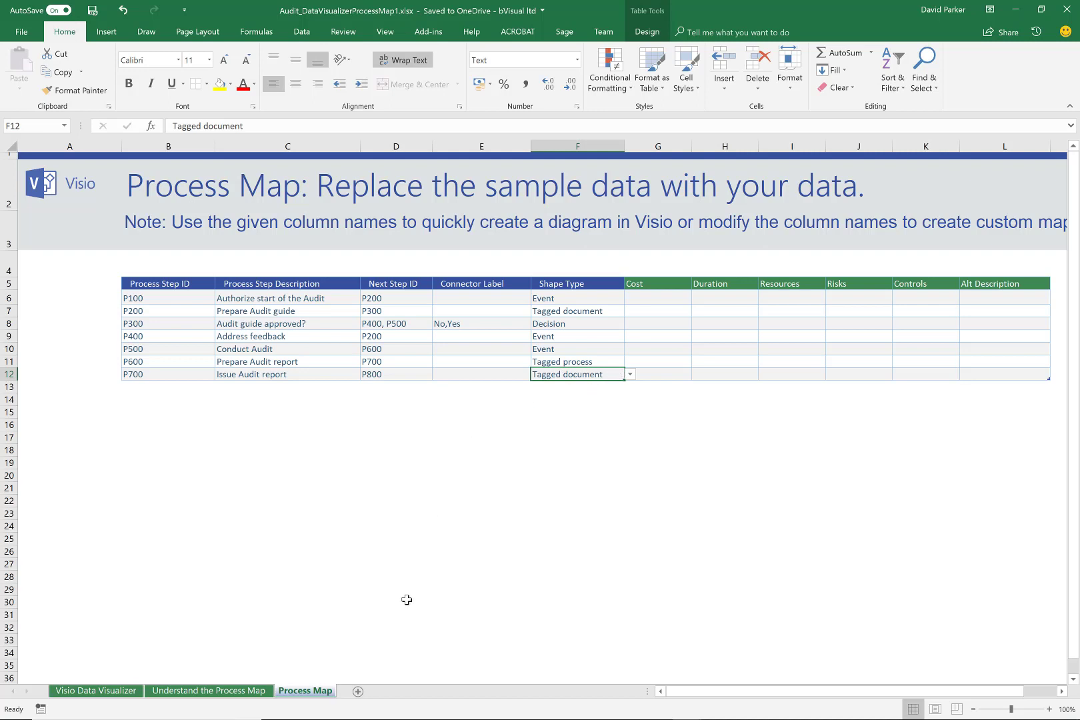
Unhide the Shape Notation Mapping sheet to view the shape representations and hide it again
{"action": "right_click", "coordinate": [307, 691]}
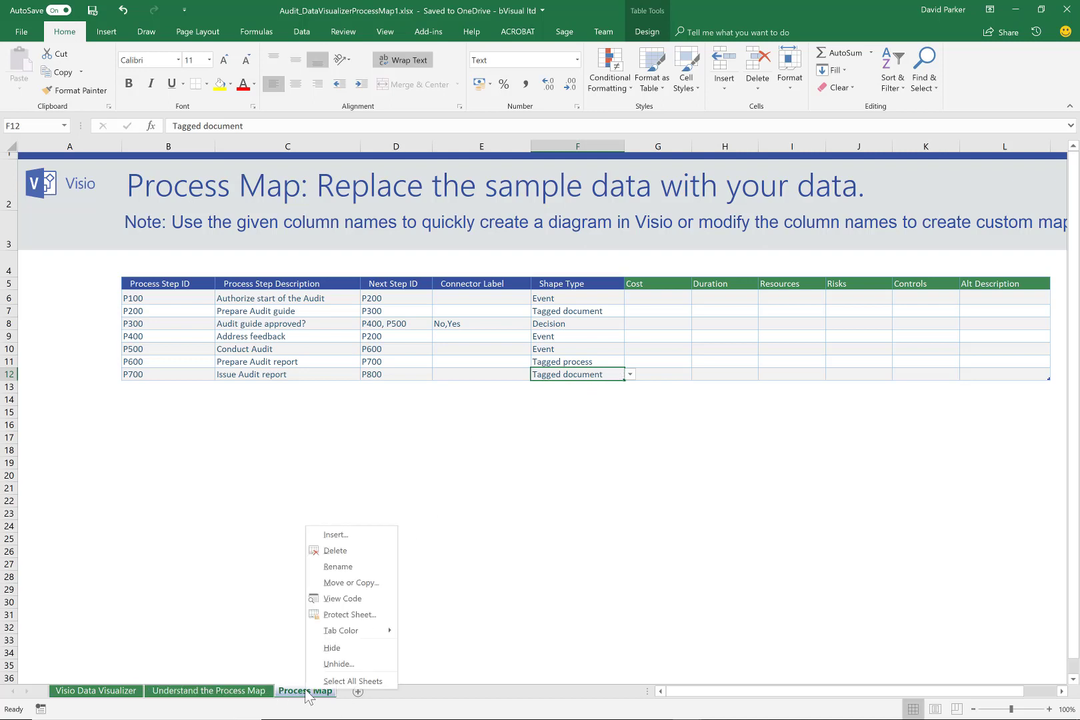
{"action": "left_click", "coordinate": [340, 664]}
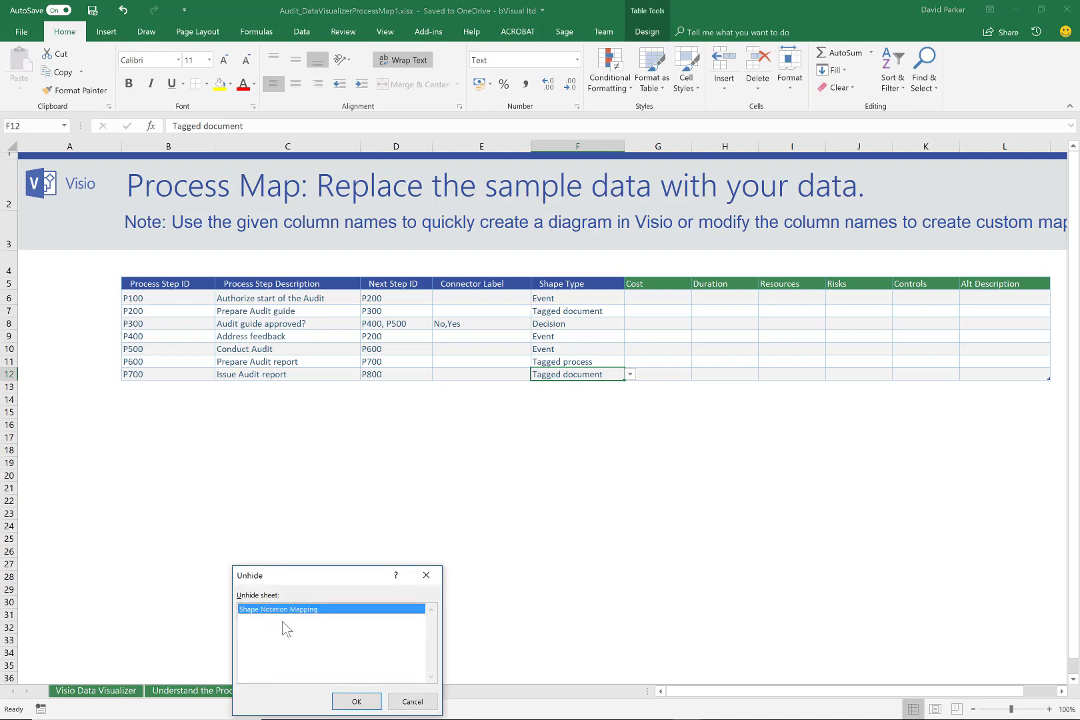
{"action": "left_click", "coordinate": [360, 701]}
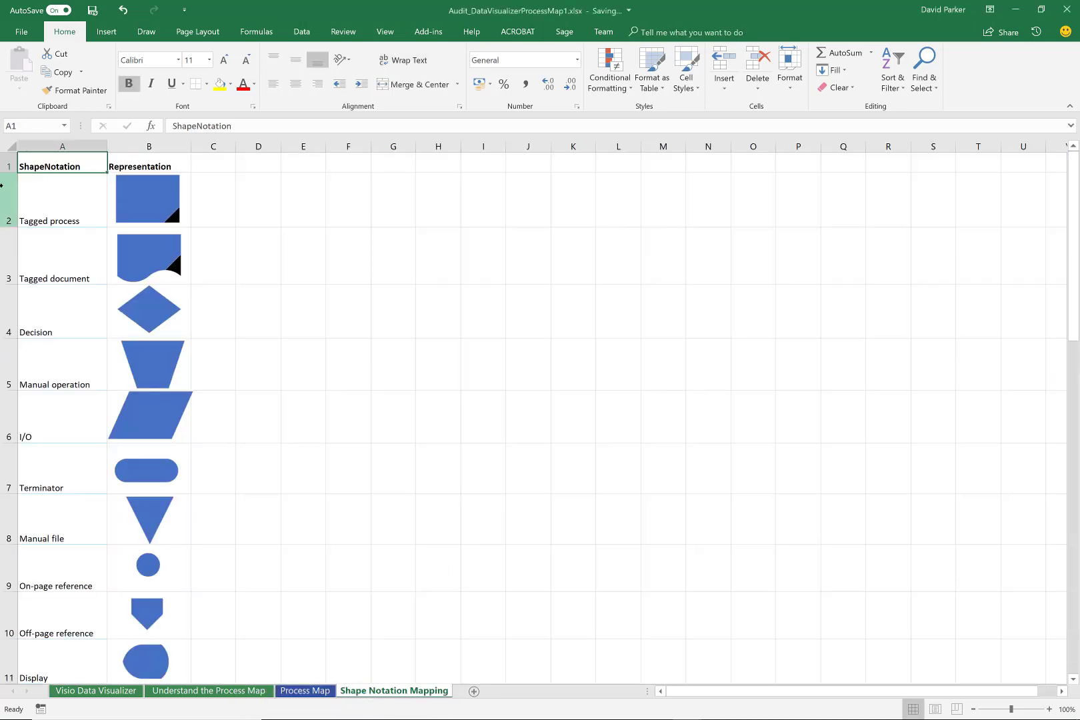
{"action": "right_click", "coordinate": [384, 695]}
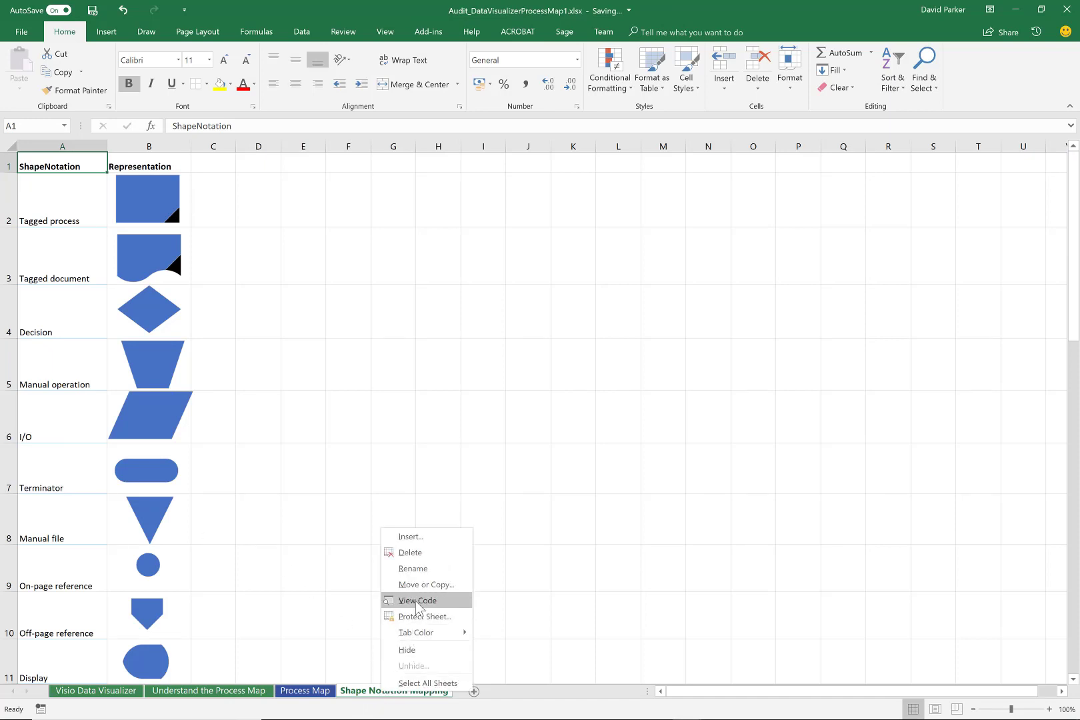
{"action": "left_click", "coordinate": [413, 652]}
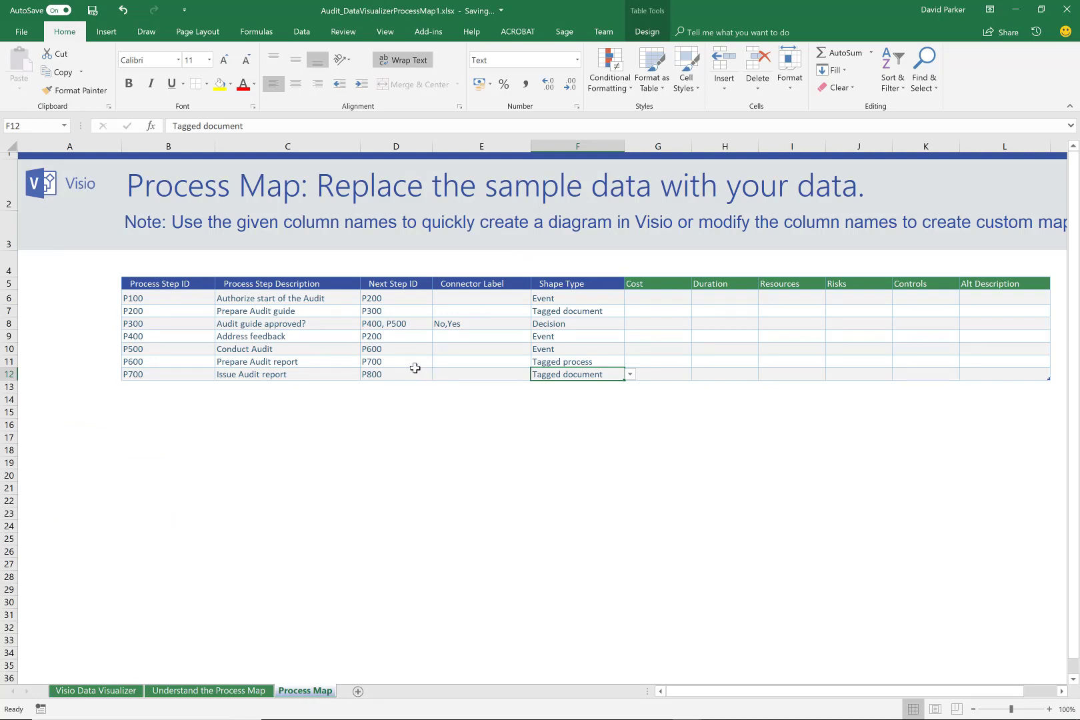
Examine the optional data columns of the Process Map table from Cost to Alt Description
{"action": "left_click", "coordinate": [460, 338]}
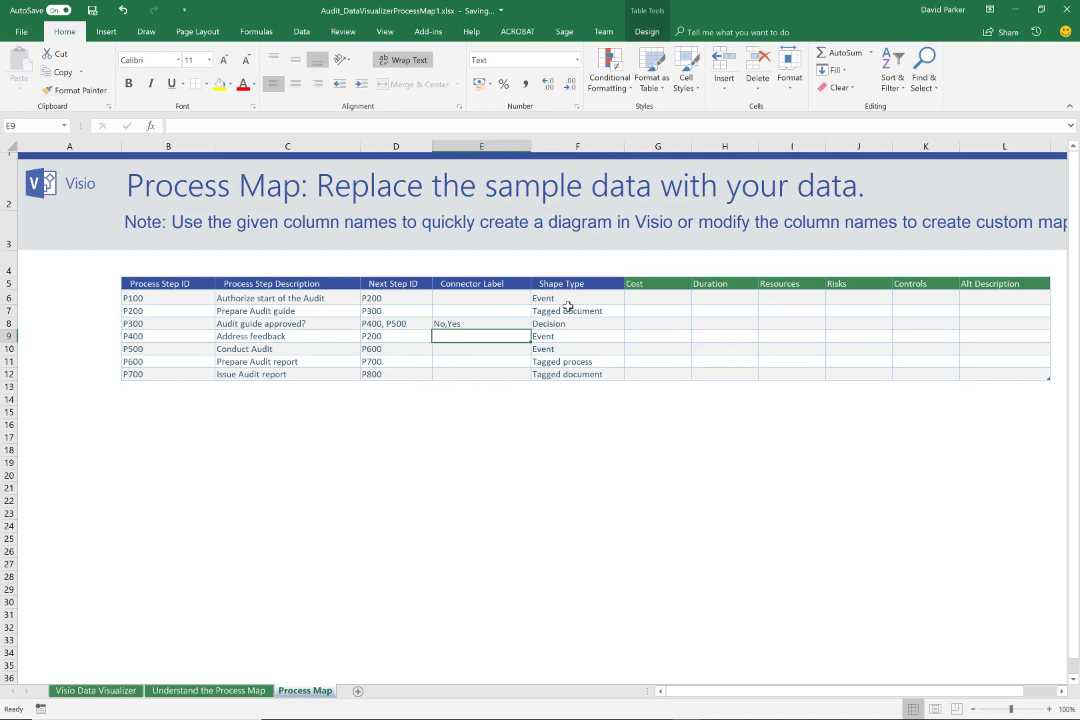
{"action": "left_click", "coordinate": [647, 284]}
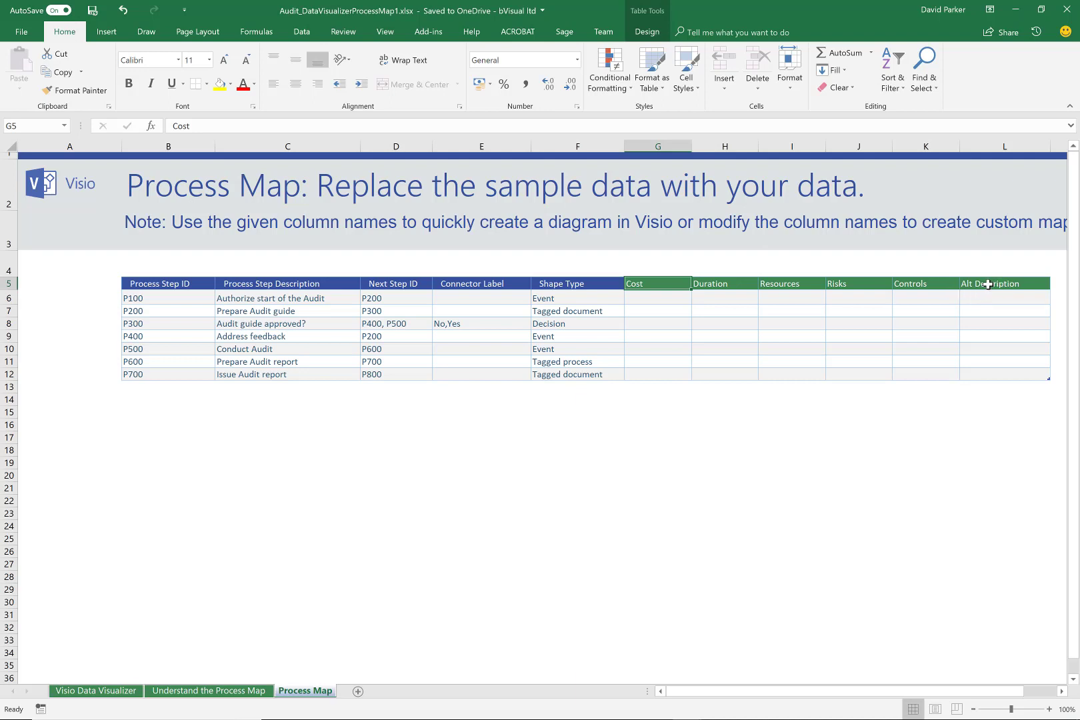
{"action": "left_click", "coordinate": [988, 284]}
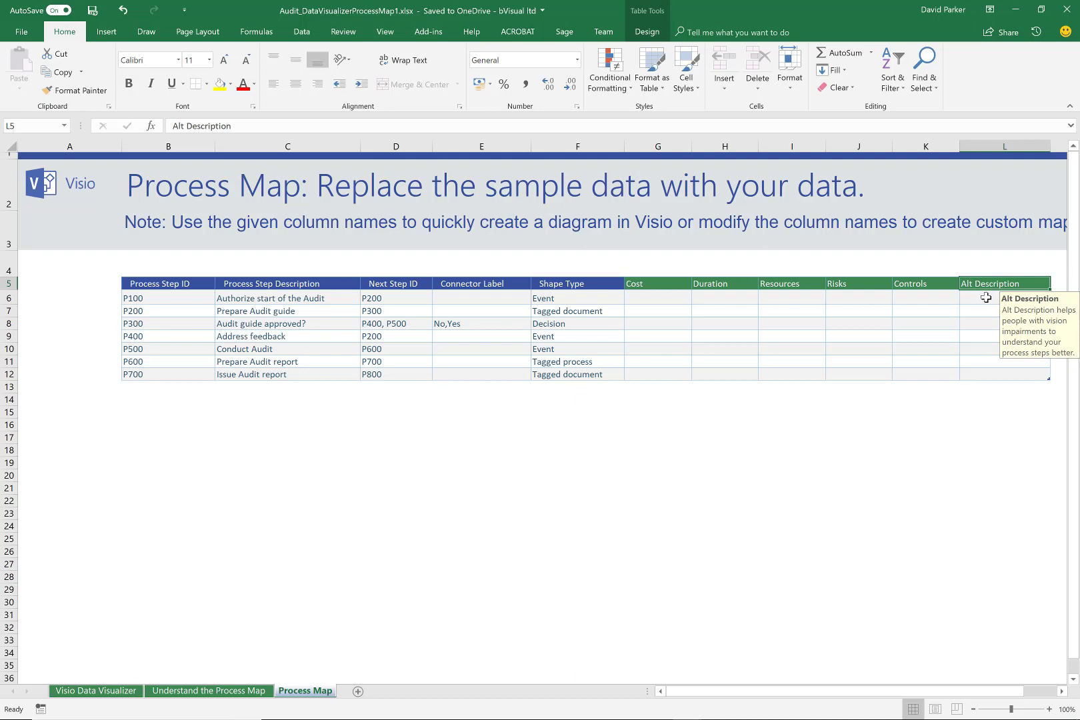
{"action": "left_click", "coordinate": [984, 374]}
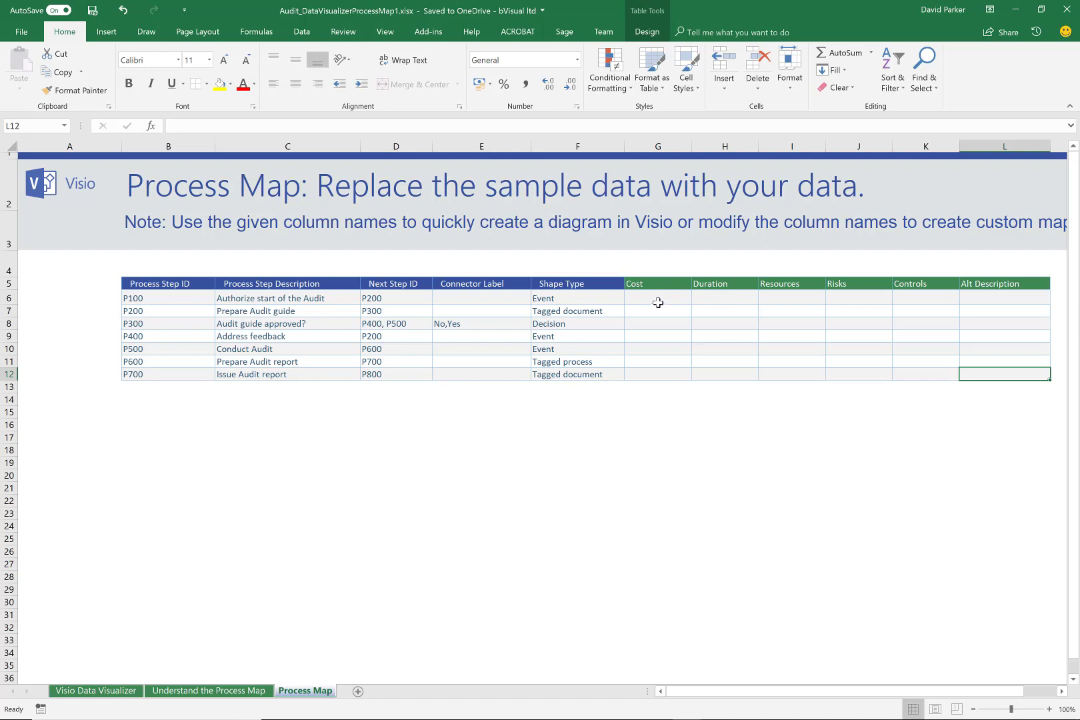
Enter 100 and 150 as the first two Cost values and fill the series down to 400 for P700
{"action": "left_click", "coordinate": [659, 301]}
{"action": "type", "text": "100"}
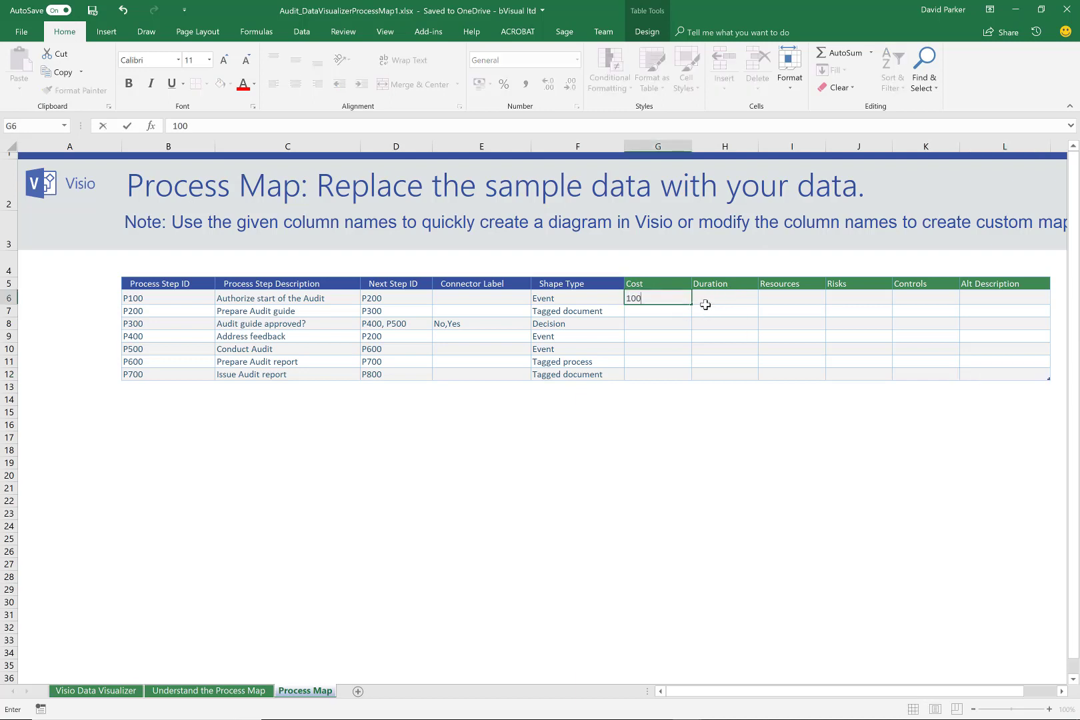
{"action": "key", "text": "Return"}
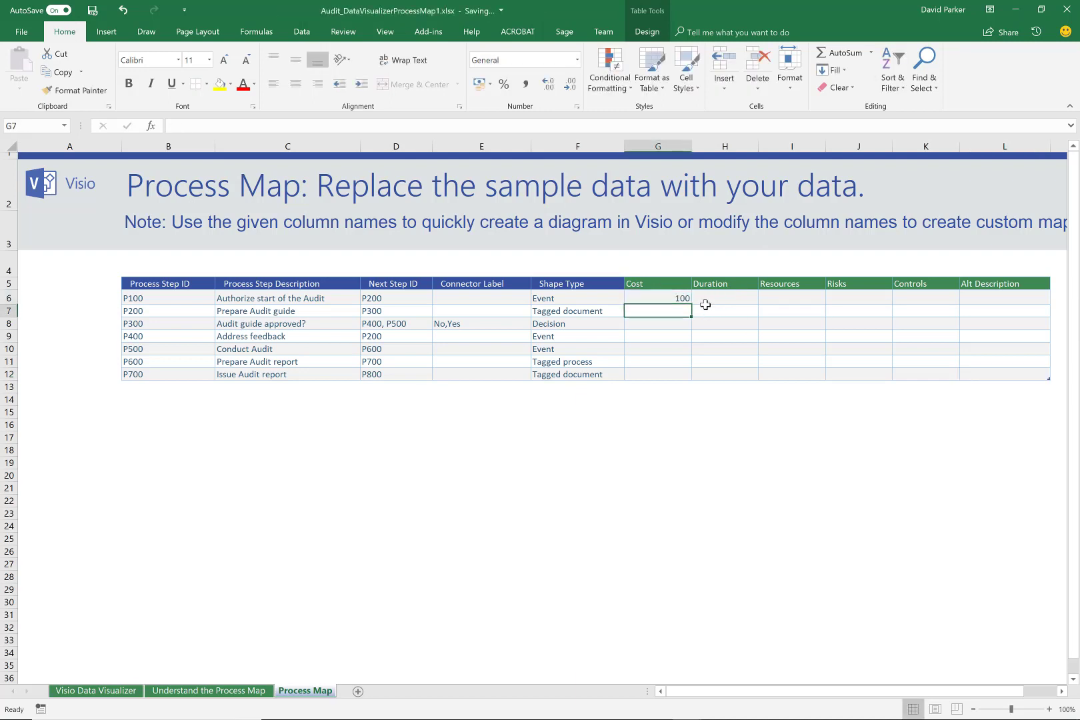
{"action": "type", "text": "150"}
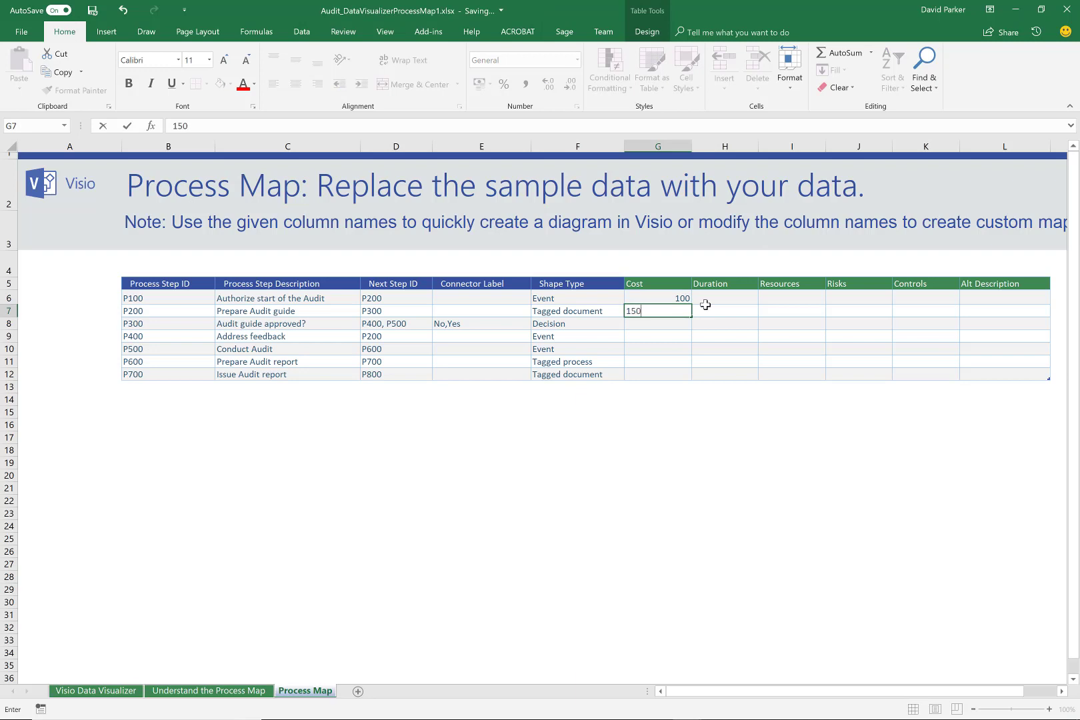
{"action": "key", "text": "Return"}
{"action": "left_click_drag", "start_coordinate": [668, 301], "coordinate": [691, 378]}
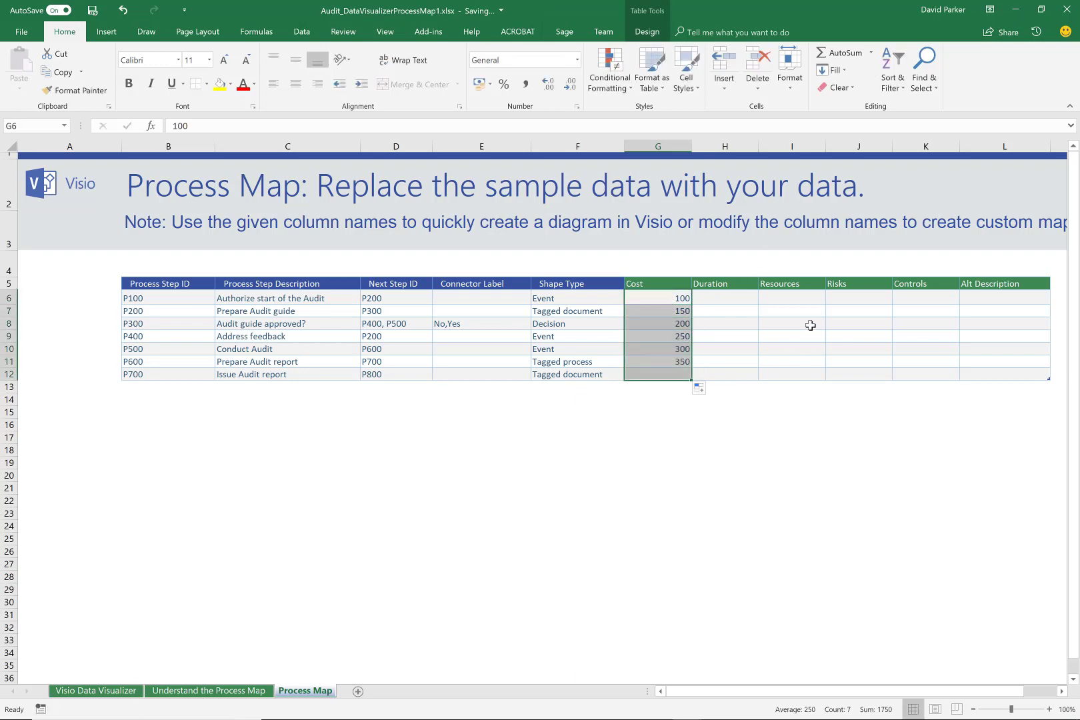
Enter 1 and 1.5 as the first two Duration values and fill the series down to 4 for P700
{"action": "left_click", "coordinate": [735, 306]}
{"action": "left_click", "coordinate": [721, 299]}
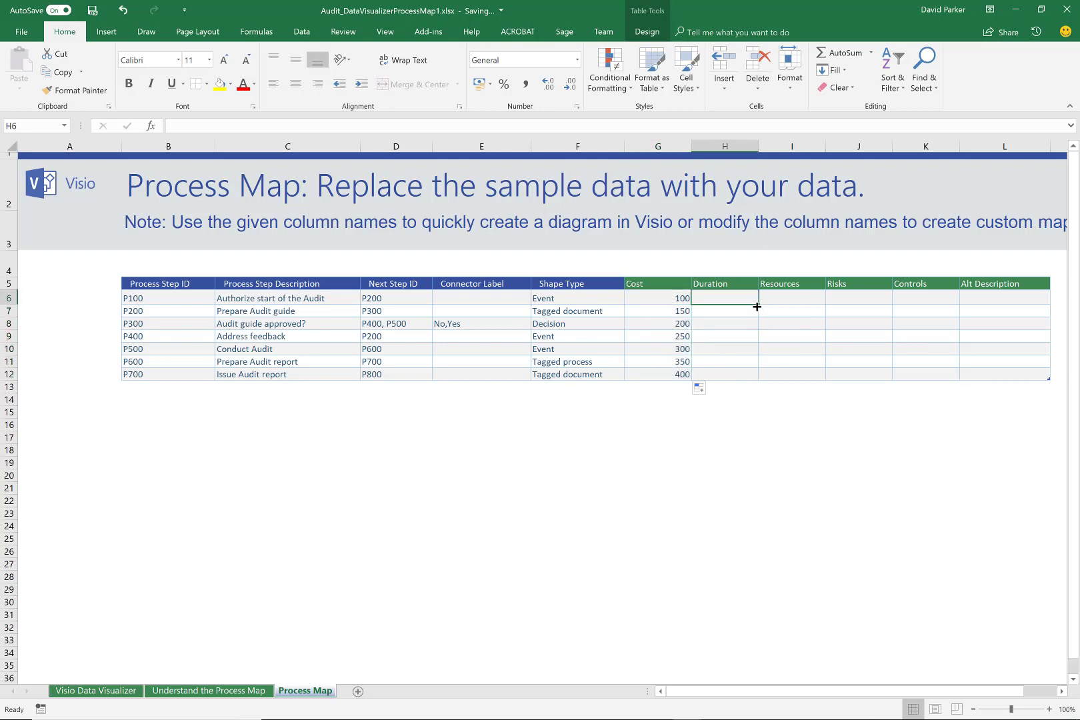
{"action": "type", "text": "1"}
{"action": "key", "text": "Return"}
{"action": "type", "text": "1."}
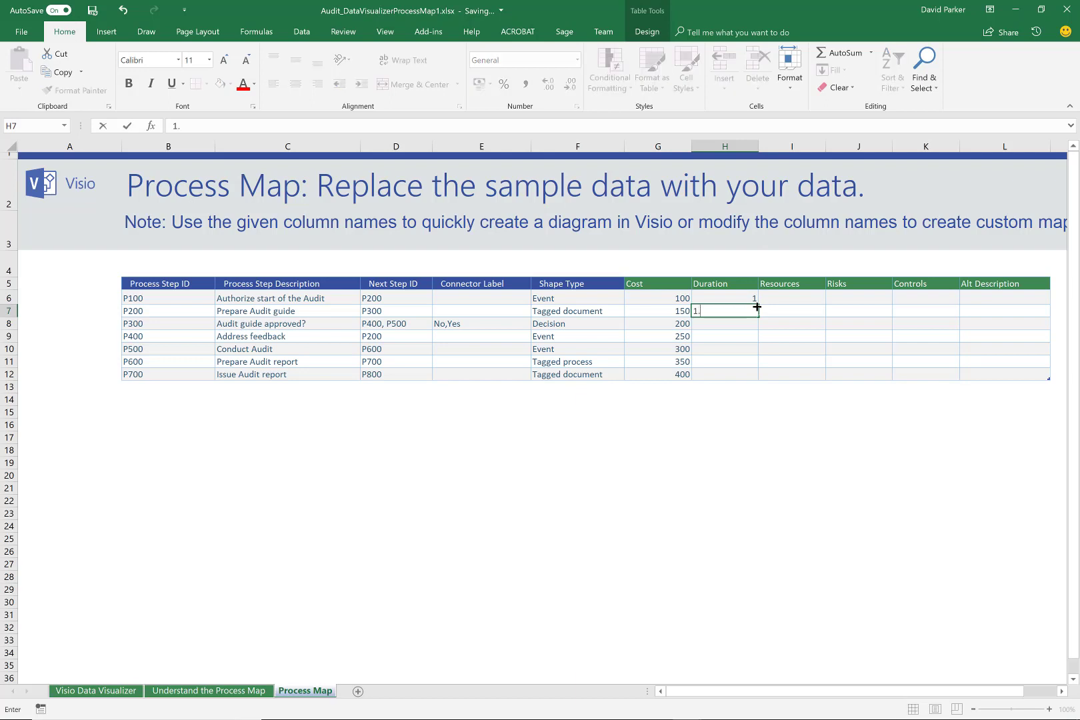
{"action": "key", "text": "Return"}
{"action": "left_click_drag", "start_coordinate": [731, 299], "coordinate": [755, 381]}
{"action": "left_click", "coordinate": [804, 297]}
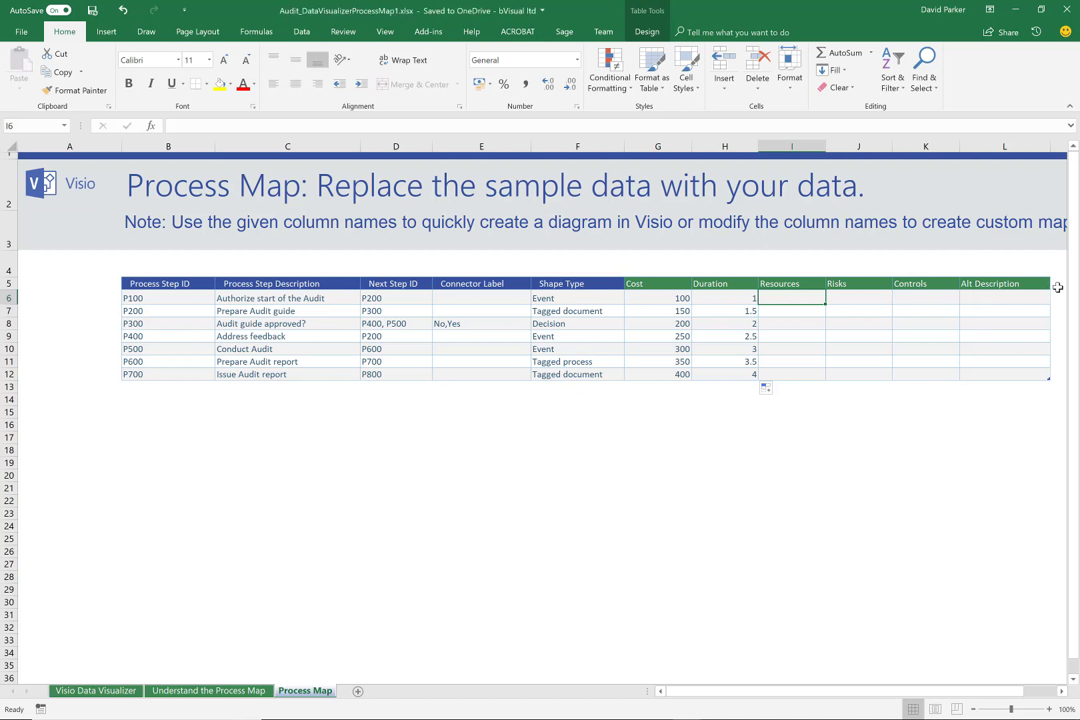
Add a new table column headed Owner directly after Alt Description
{"action": "left_click", "coordinate": [1058, 285]}
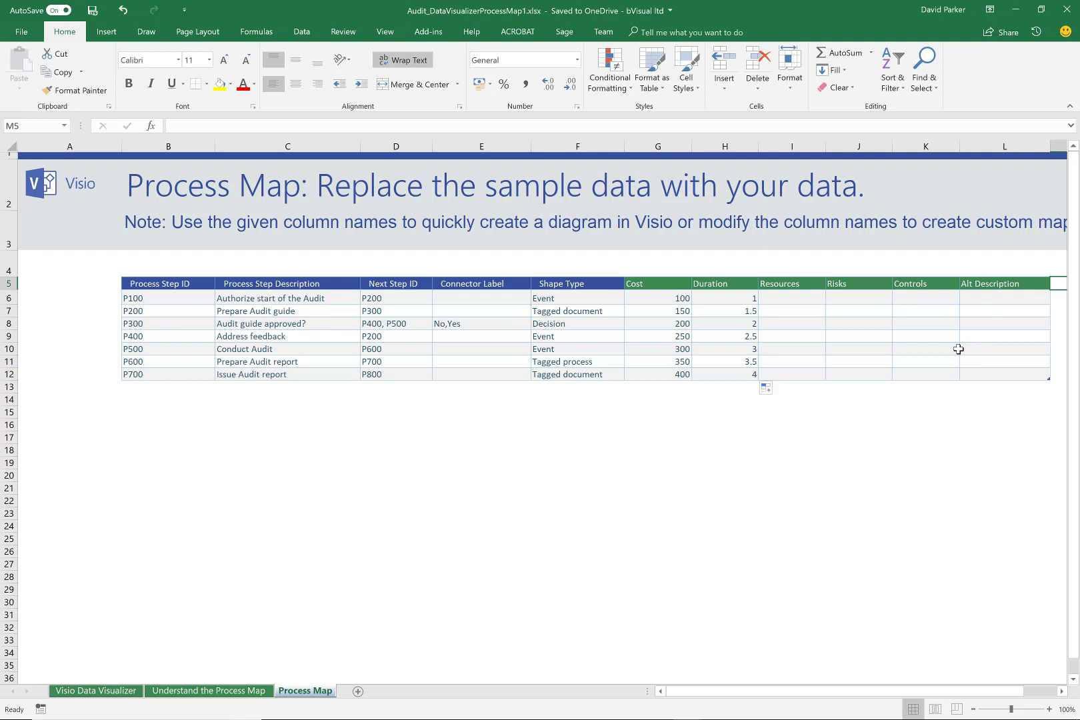
{"action": "type", "text": "Owner"}
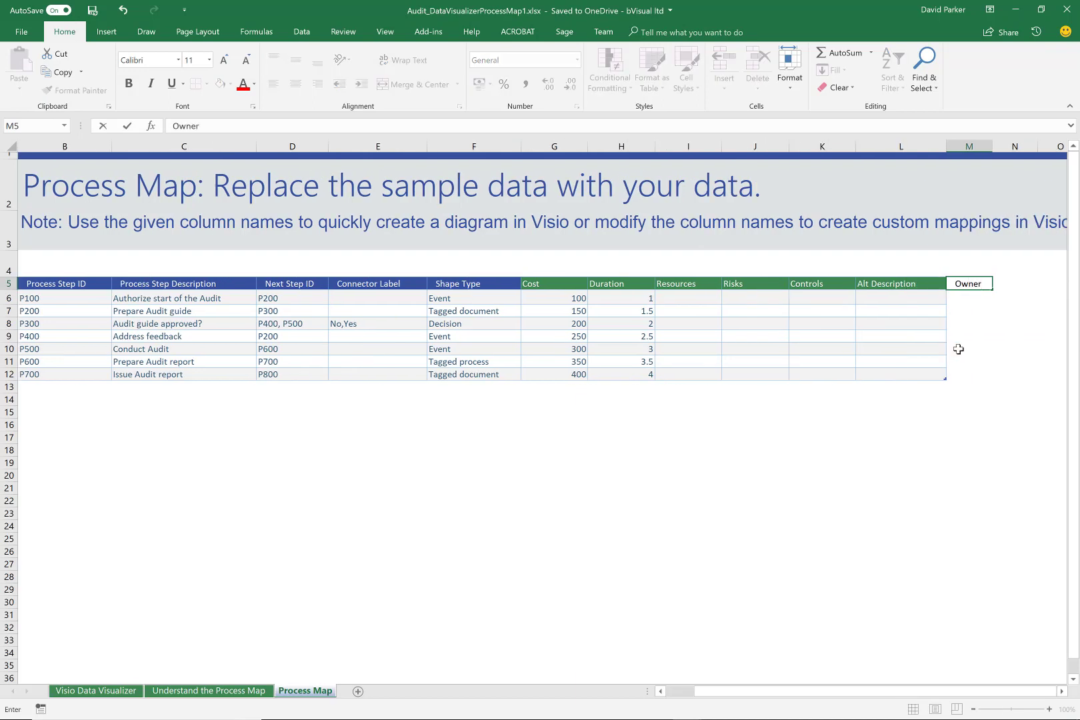
{"action": "key", "text": "Return"}
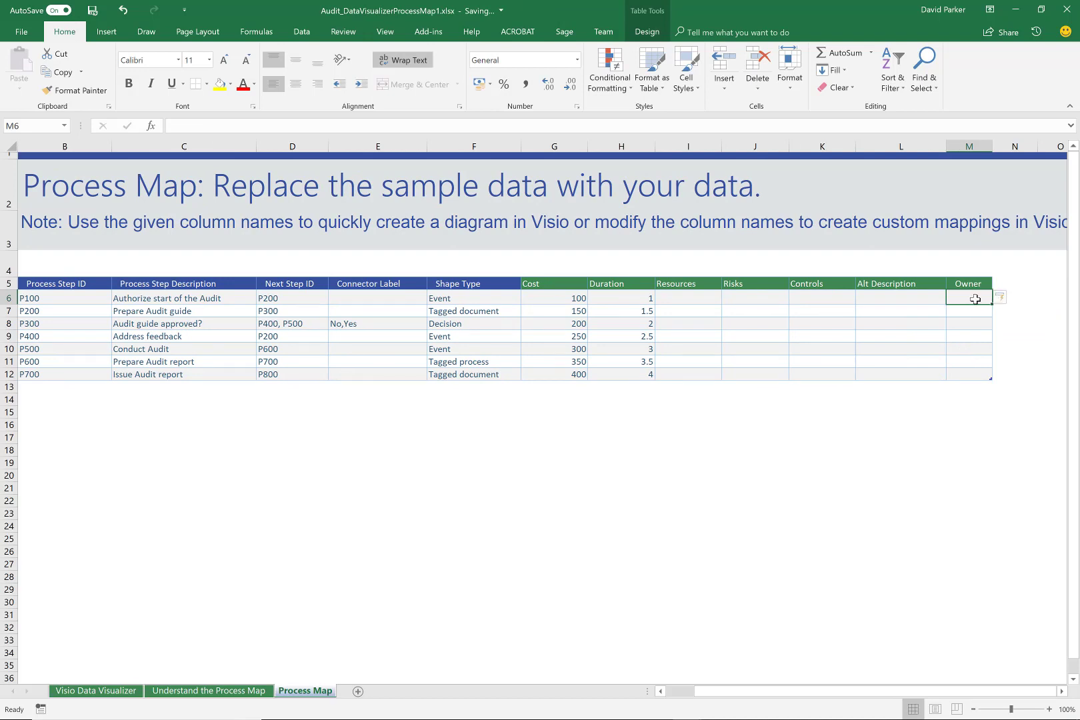
Enter the owners' first names for process steps P100 and P200 in the Owner column
{"action": "type", "text": "David"}
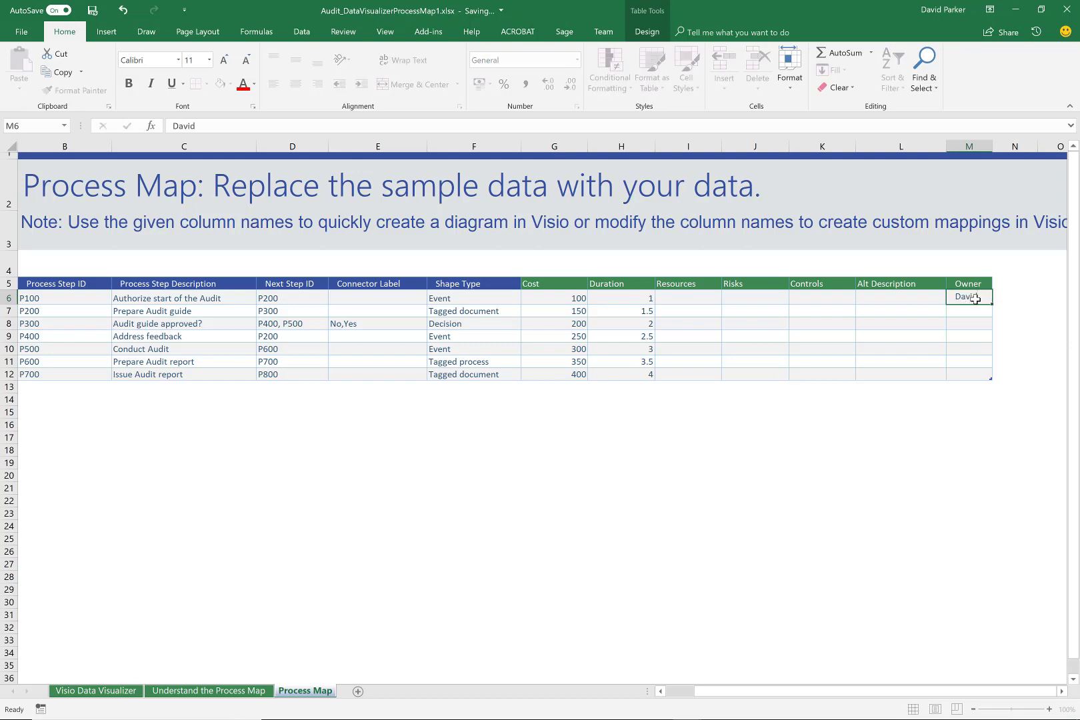
{"action": "key", "text": "Return"}
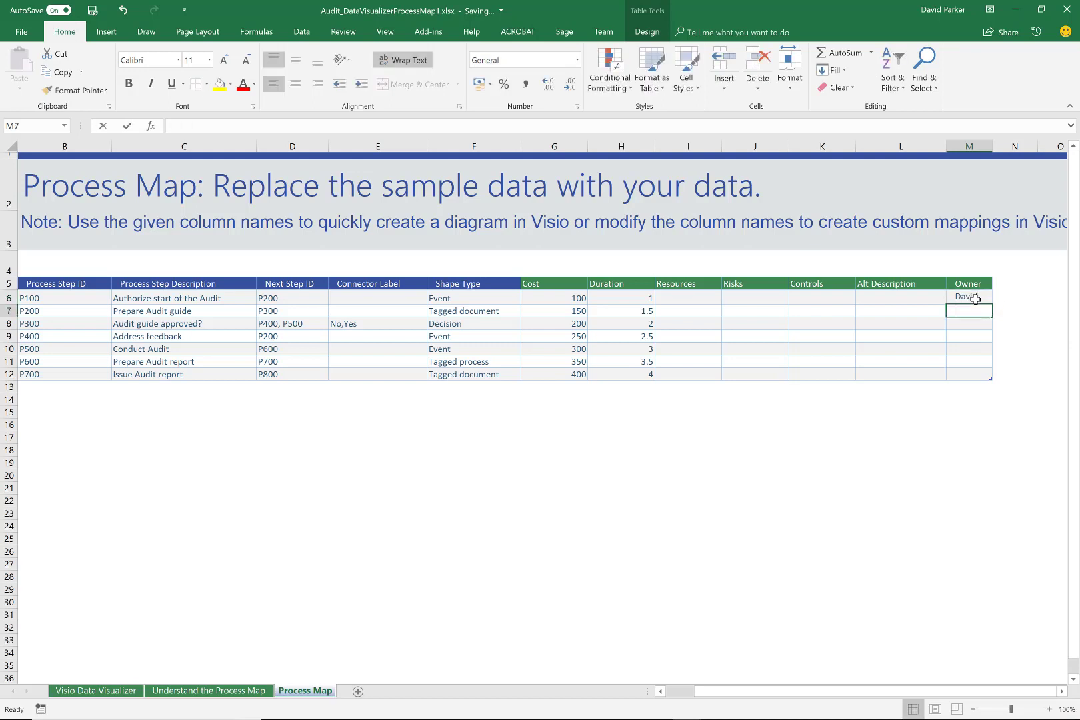
{"action": "type", "text": "John"}
{"action": "key", "text": "Return"}
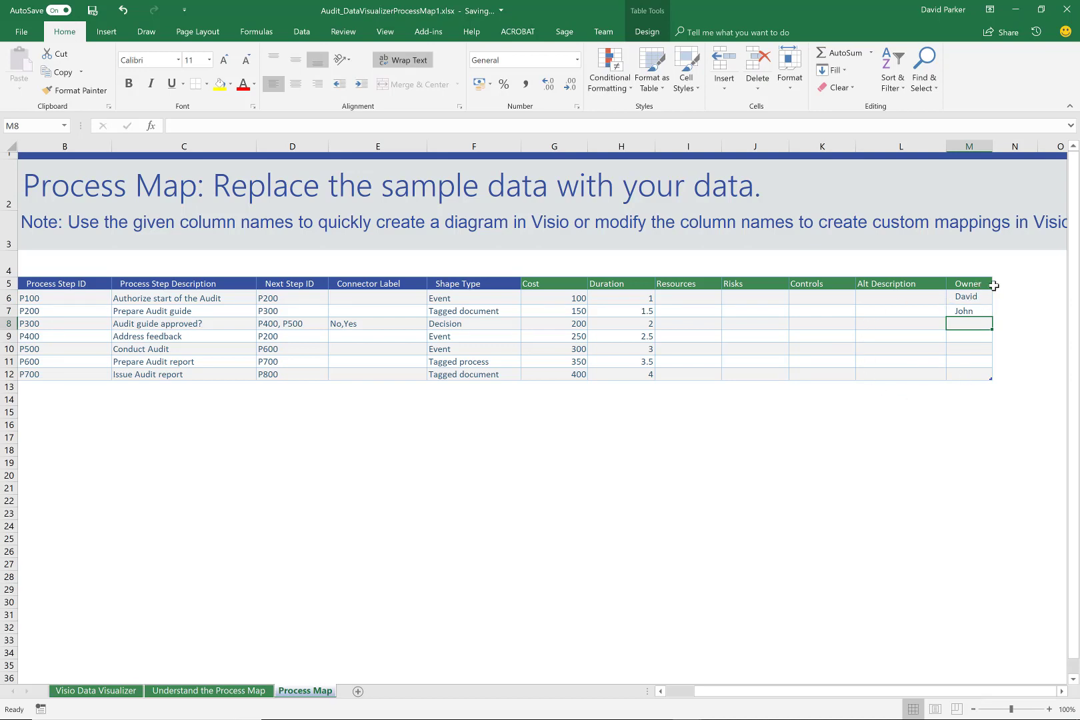
{"action": "left_click", "coordinate": [994, 282]}
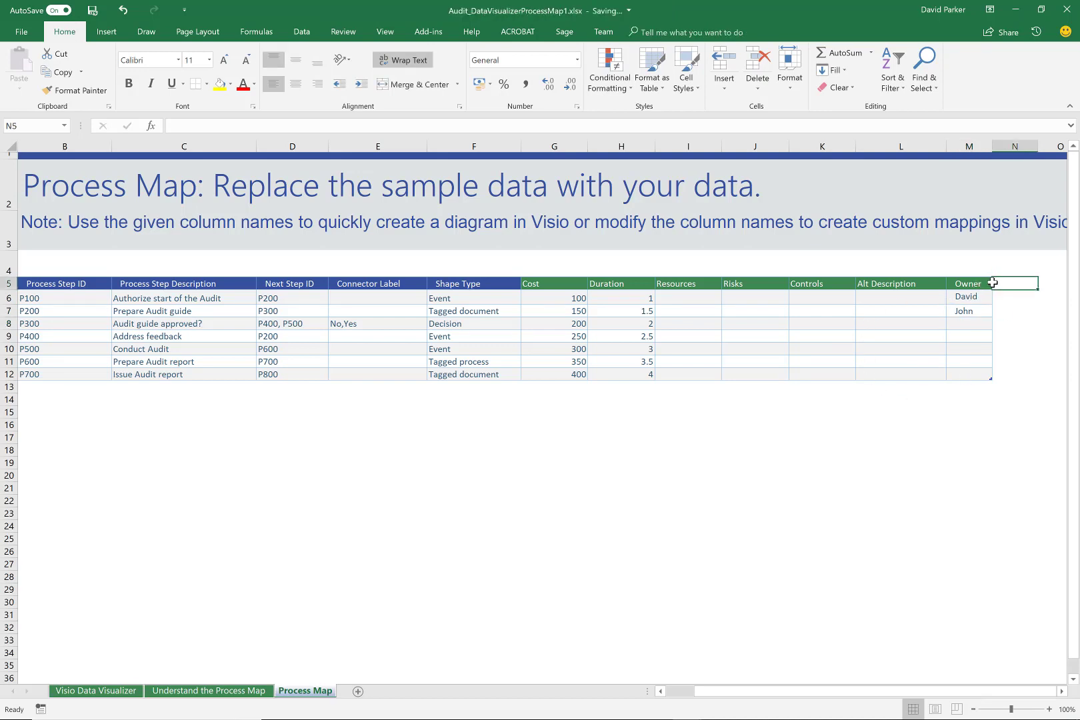
{"action": "left_click", "coordinate": [970, 283]}
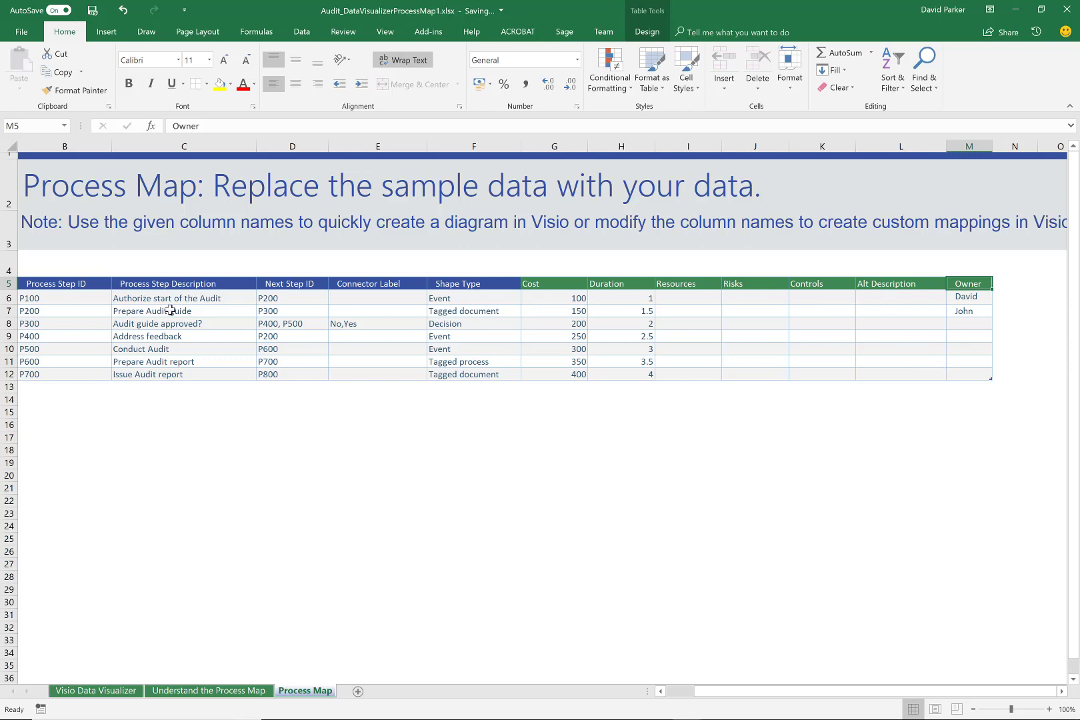
Copy all Process Step Description entries from P100 to P700 into the Alt Description column
{"action": "left_click_drag", "start_coordinate": [161, 299], "coordinate": [146, 374]}
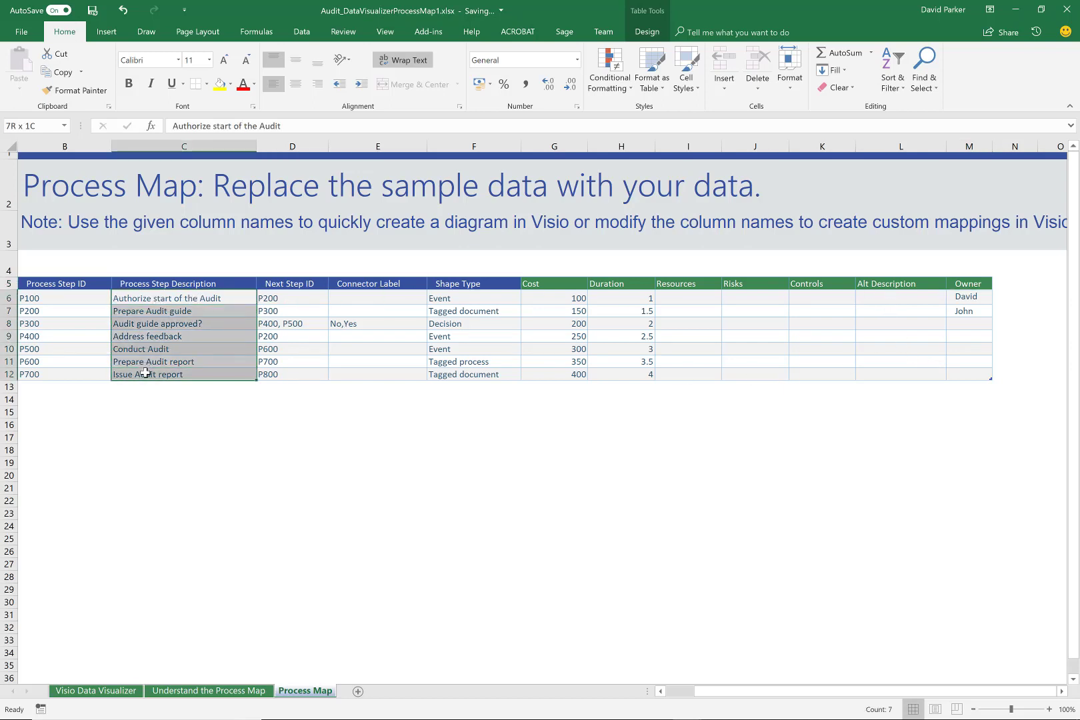
{"action": "key", "text": "ctrl+c"}
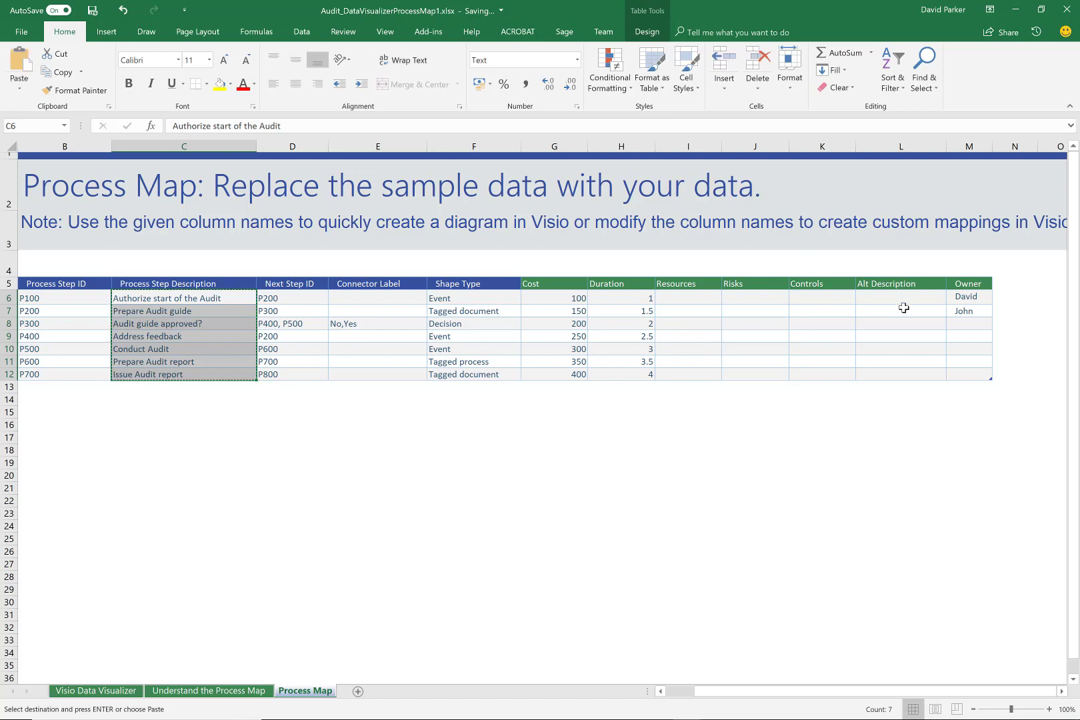
{"action": "left_click", "coordinate": [891, 298]}
{"action": "key", "text": "ctrl+v"}
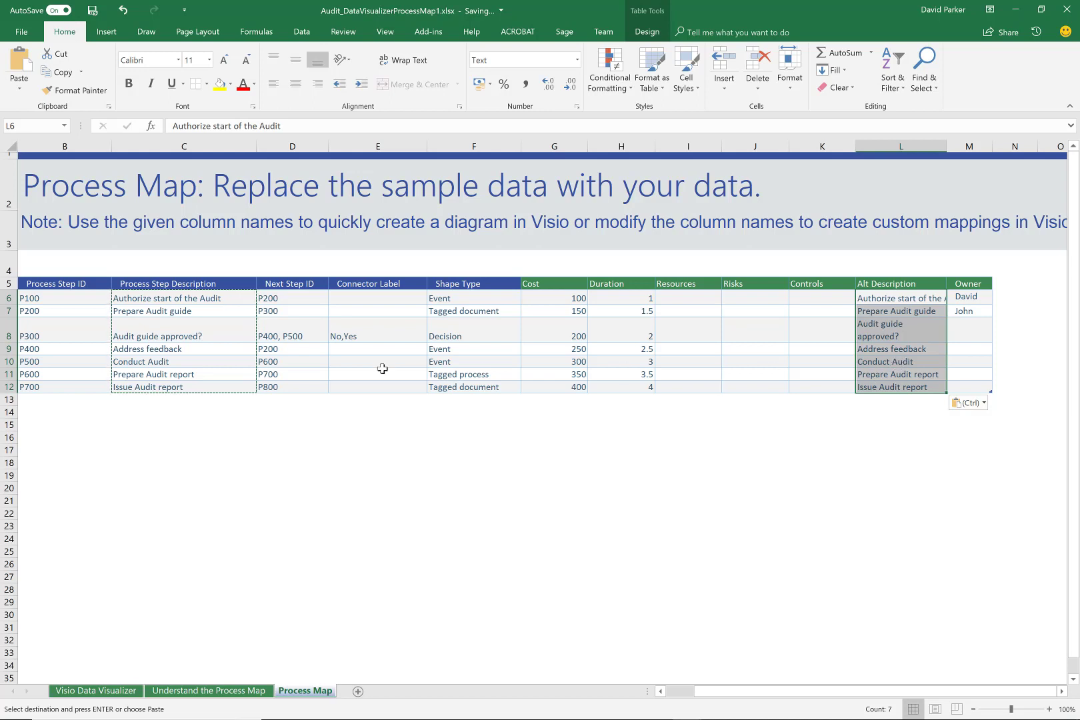
Close the paste options and widen the Alt Description column to fit its longest entry
{"action": "key", "text": "ctrl"}
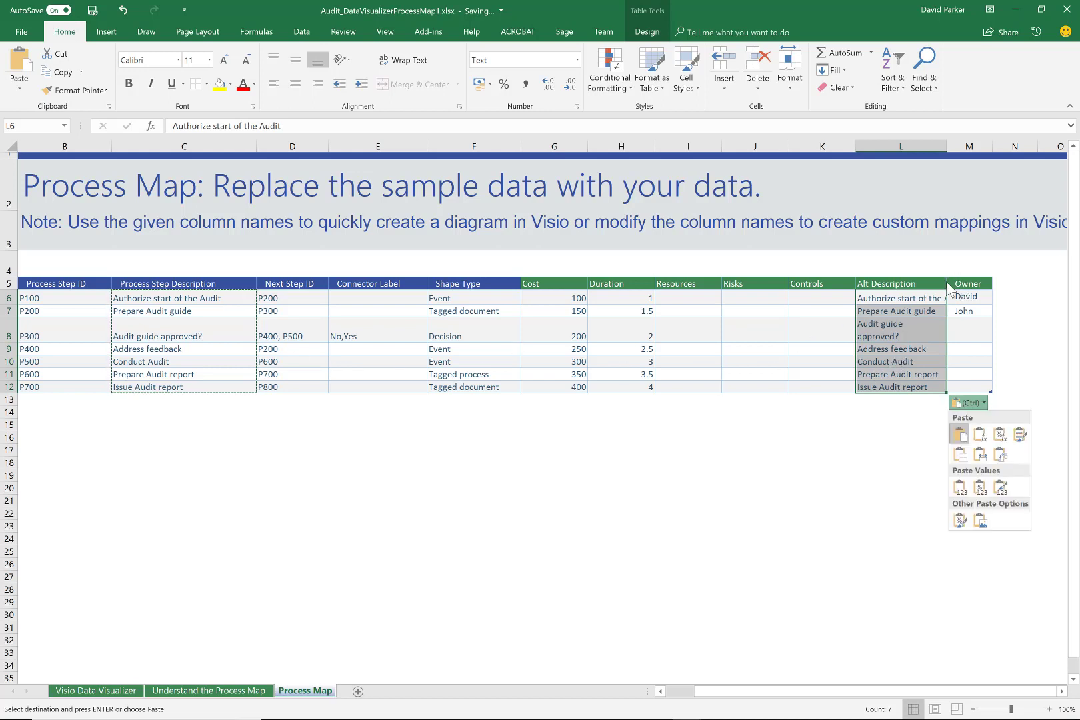
{"action": "key", "text": "Escape"}
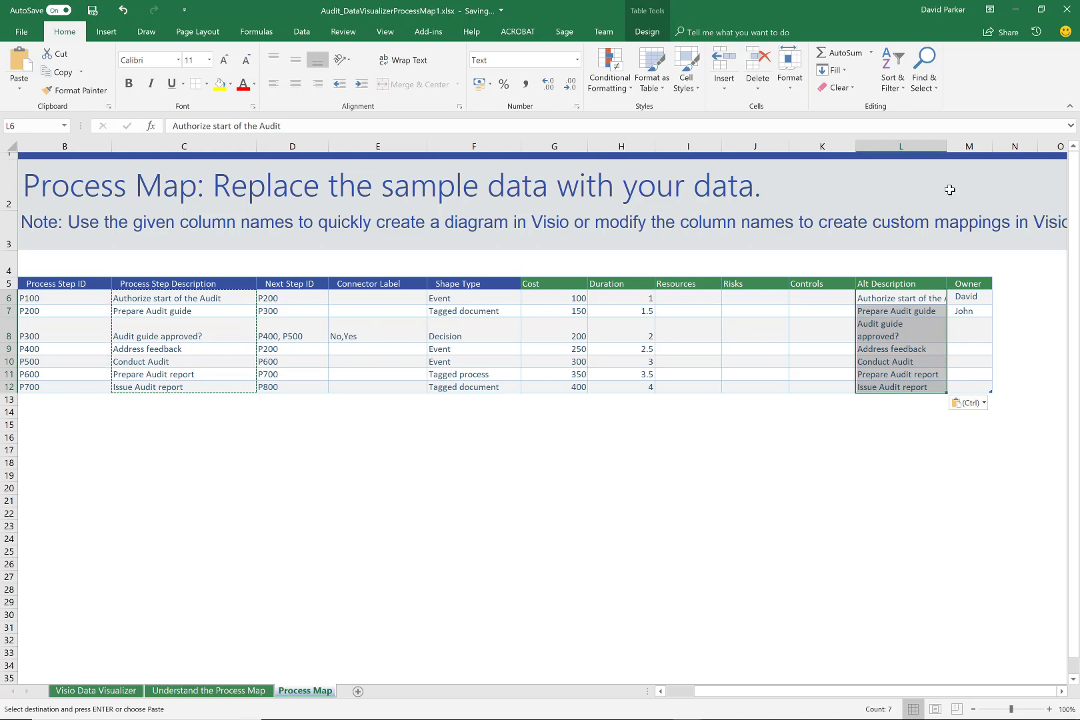
{"action": "left_click_drag", "start_coordinate": [946, 147], "coordinate": [968, 150]}
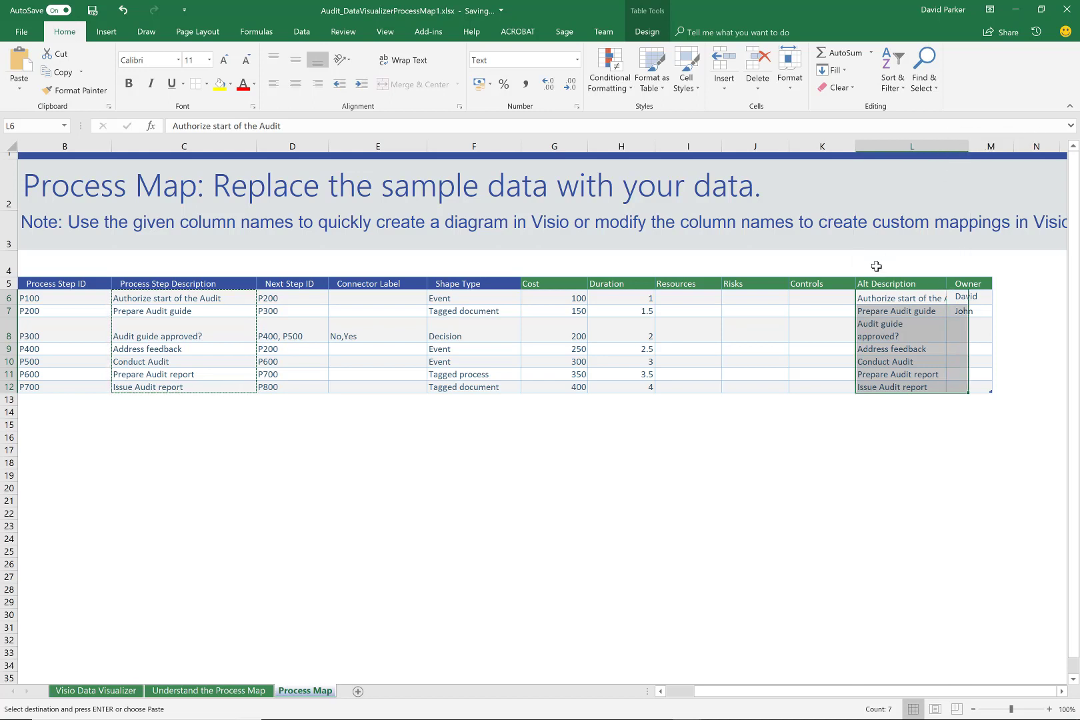
Extend the Process Step ID series by one row to P800 and enter Deliver report as its Process Step Description
{"action": "left_click", "coordinate": [662, 692]}
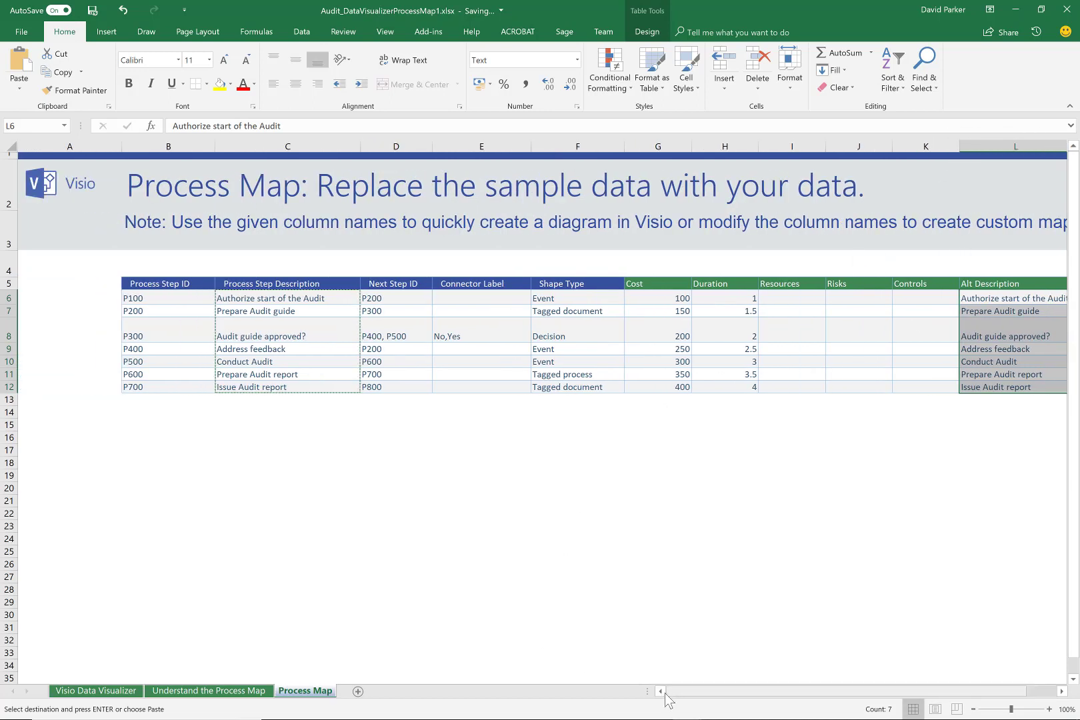
{"action": "left_click", "coordinate": [186, 338]}
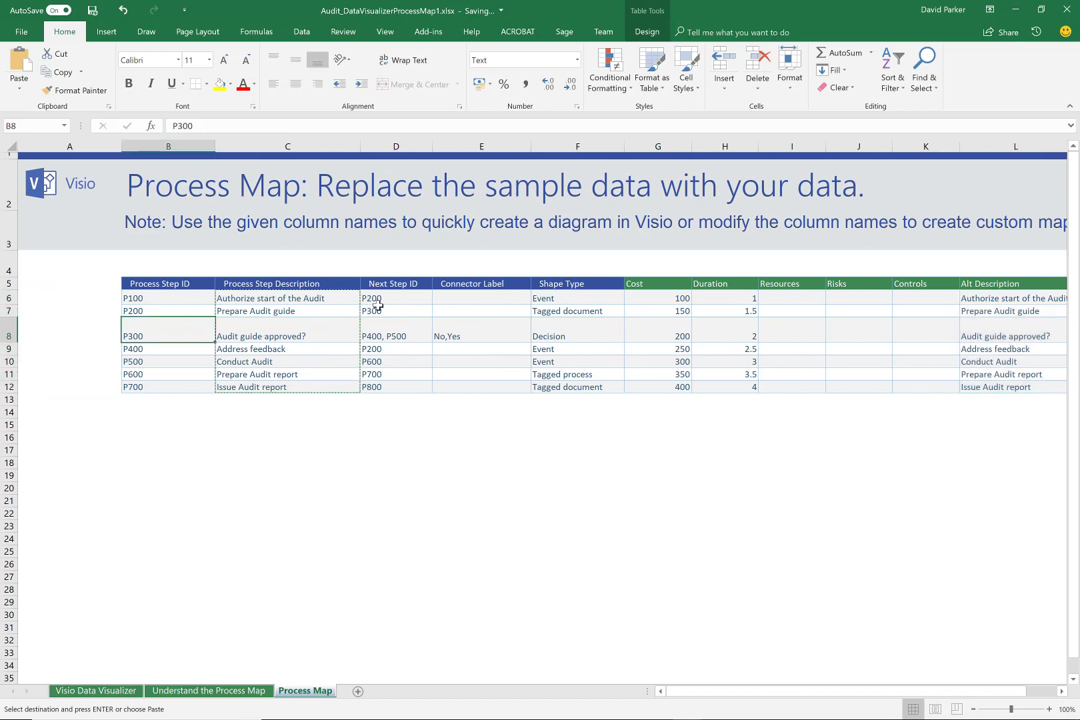
{"action": "left_click", "coordinate": [156, 387]}
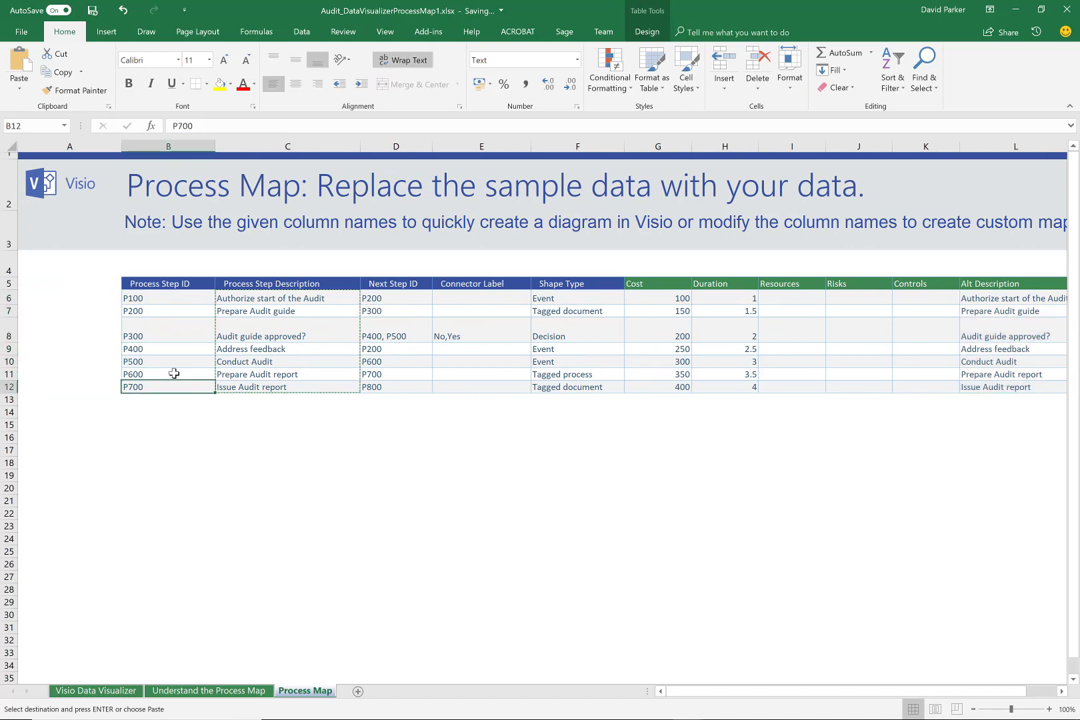
{"action": "left_click_drag", "start_coordinate": [174, 374], "coordinate": [214, 405]}
{"action": "left_click", "coordinate": [196, 397]}
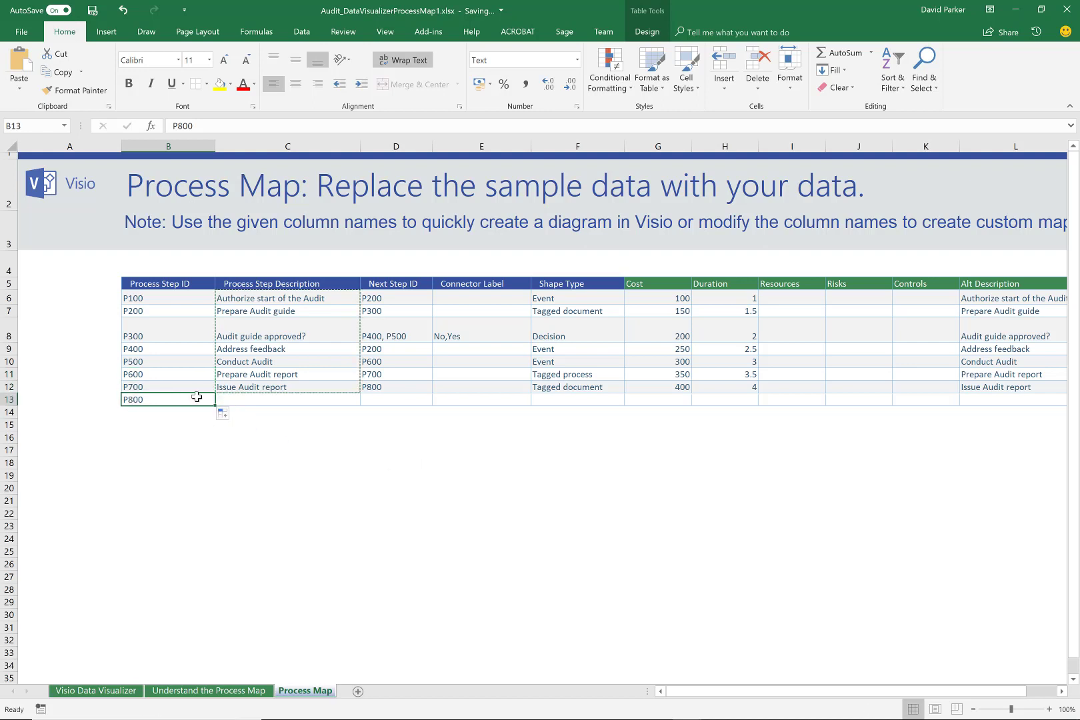
{"action": "left_click", "coordinate": [259, 403]}
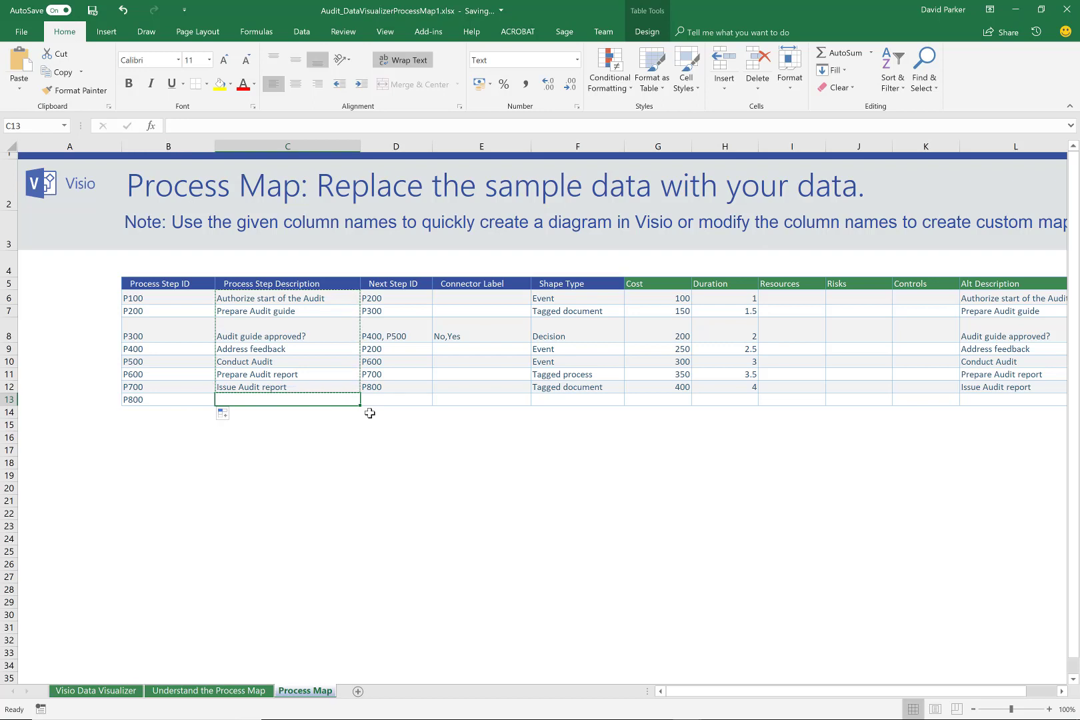
{"action": "type", "text": "Deliver report"}
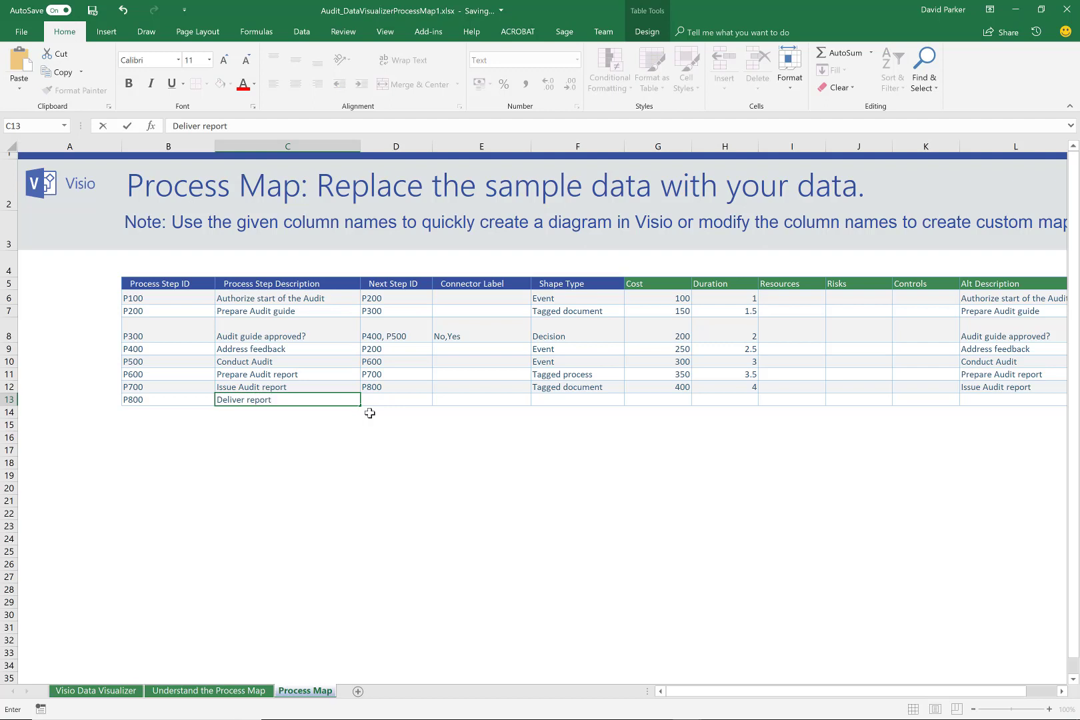
{"action": "key", "text": "Return"}
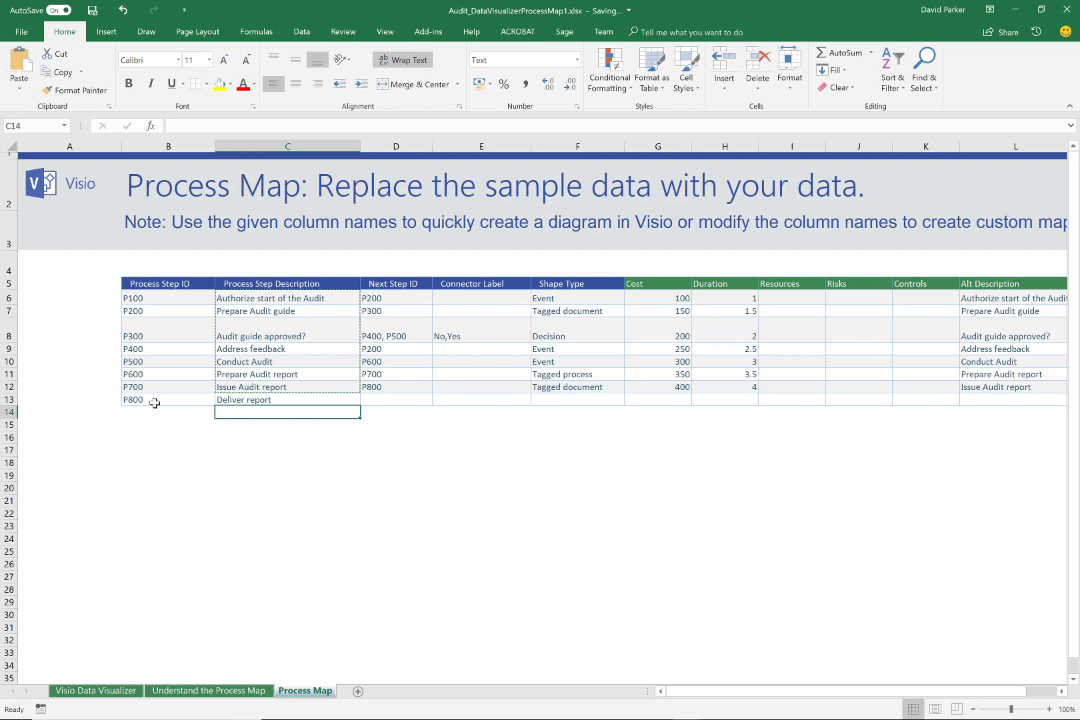
Set the Shape Type of process step P800 to Event
{"action": "left_click", "coordinate": [395, 388]}
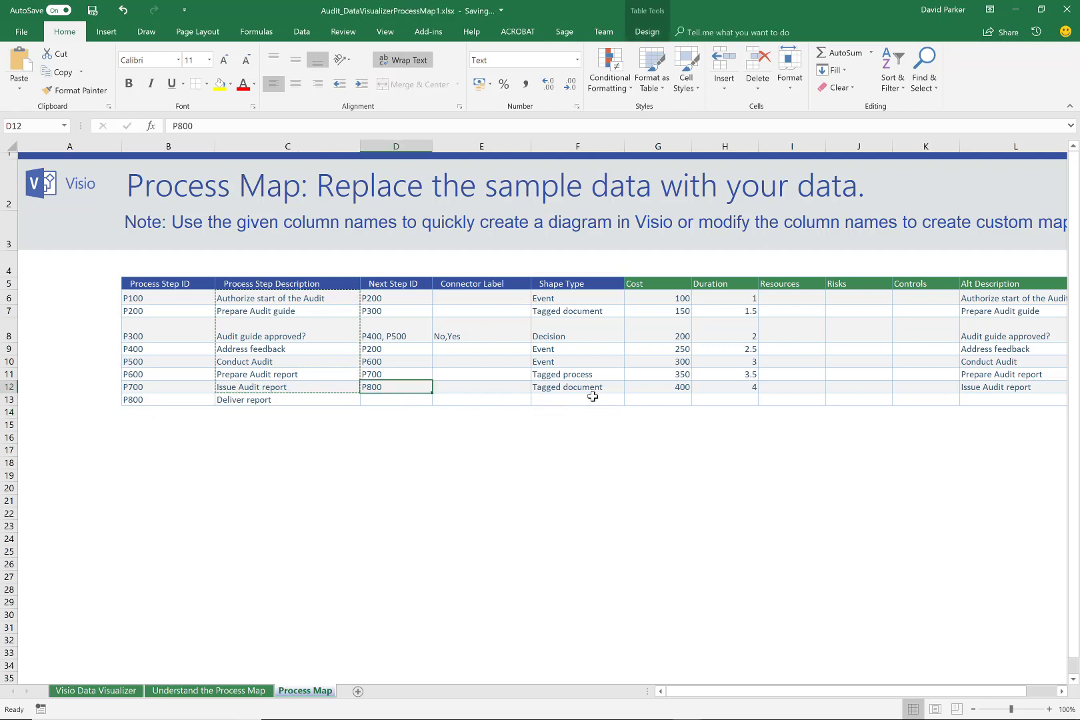
{"action": "left_click", "coordinate": [605, 399]}
{"action": "left_click", "coordinate": [629, 401]}
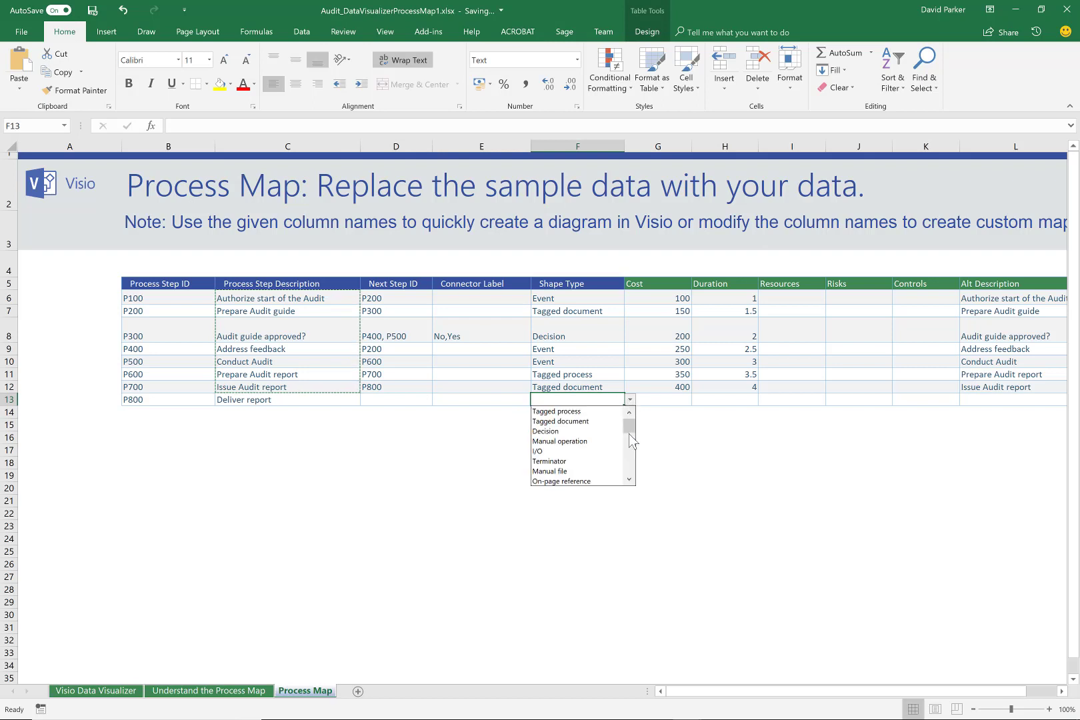
{"action": "left_click_drag", "start_coordinate": [629, 426], "coordinate": [630, 483]}
{"action": "left_click", "coordinate": [574, 473]}
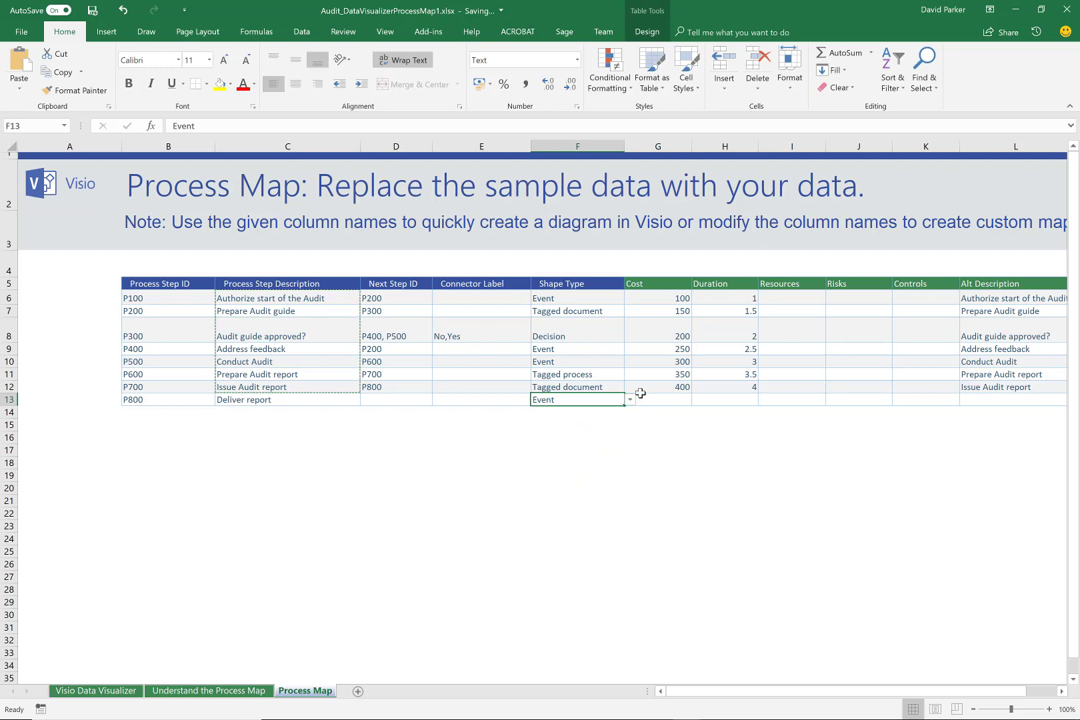
Enter a Cost of 10 for process step P800
{"action": "left_click", "coordinate": [666, 401]}
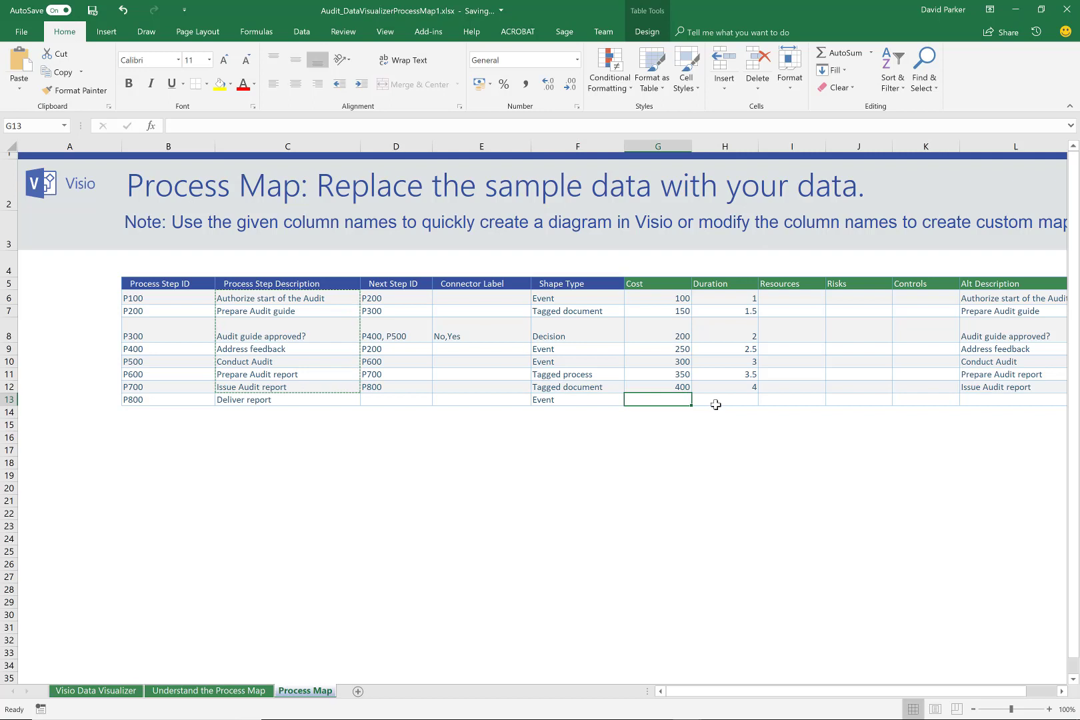
{"action": "type", "text": "10"}
{"action": "key", "text": "Return"}
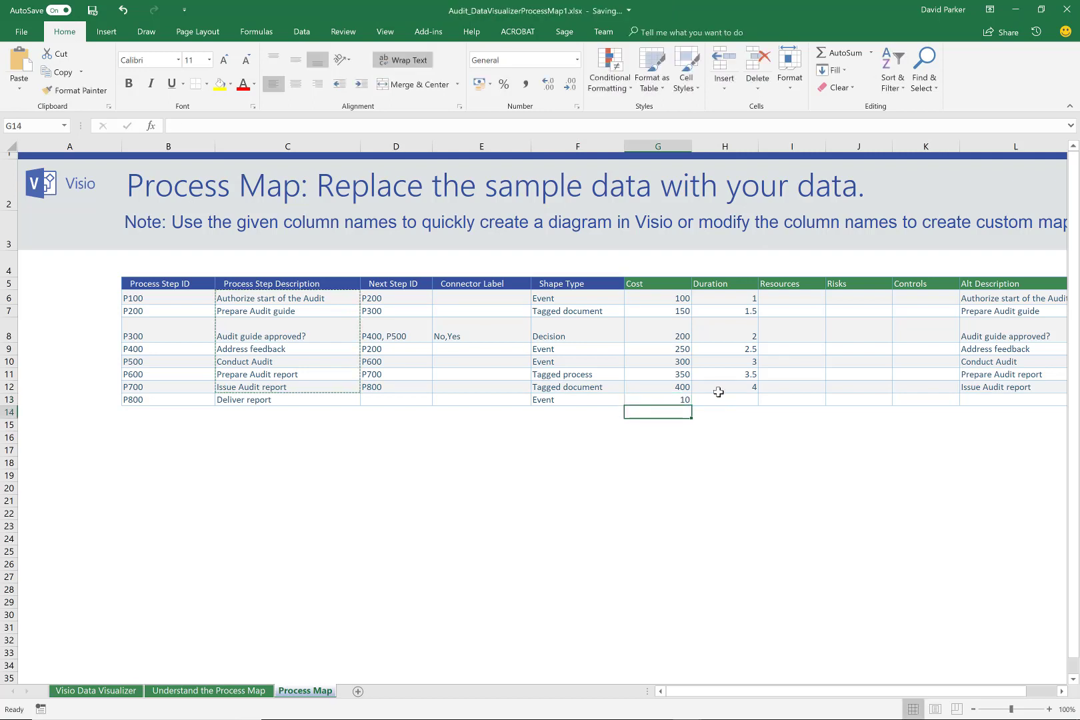
{"action": "left_click", "coordinate": [729, 391]}
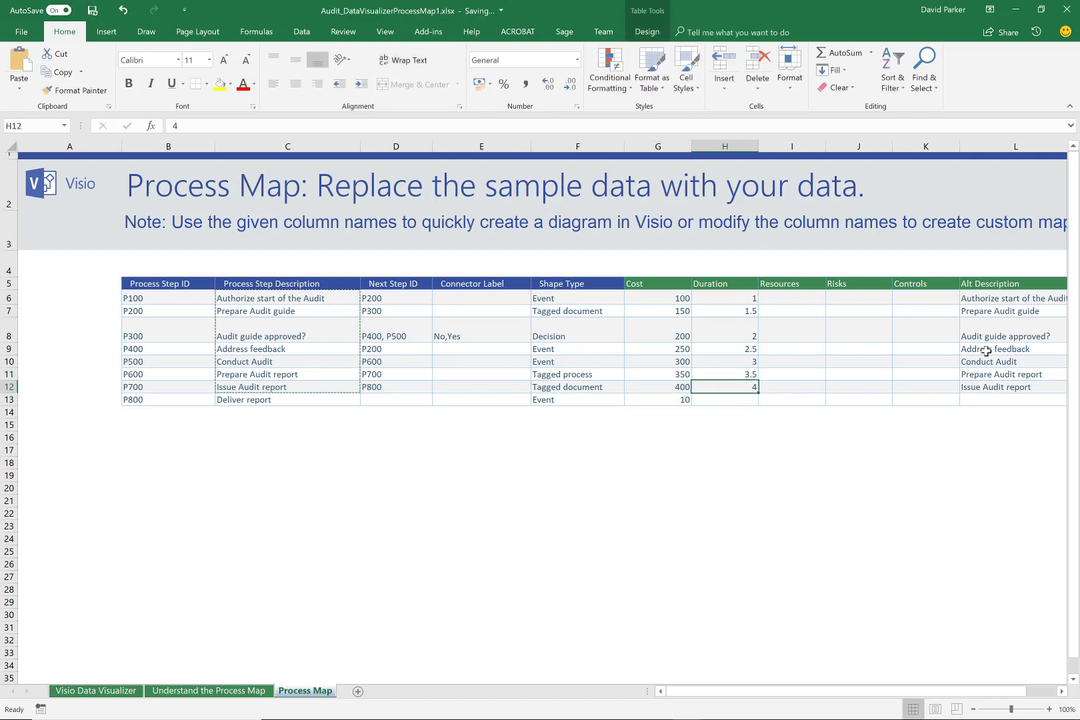
Copy P800's Process Step Description, Deliver report, into its Alt Description cell
{"action": "left_click", "coordinate": [338, 400]}
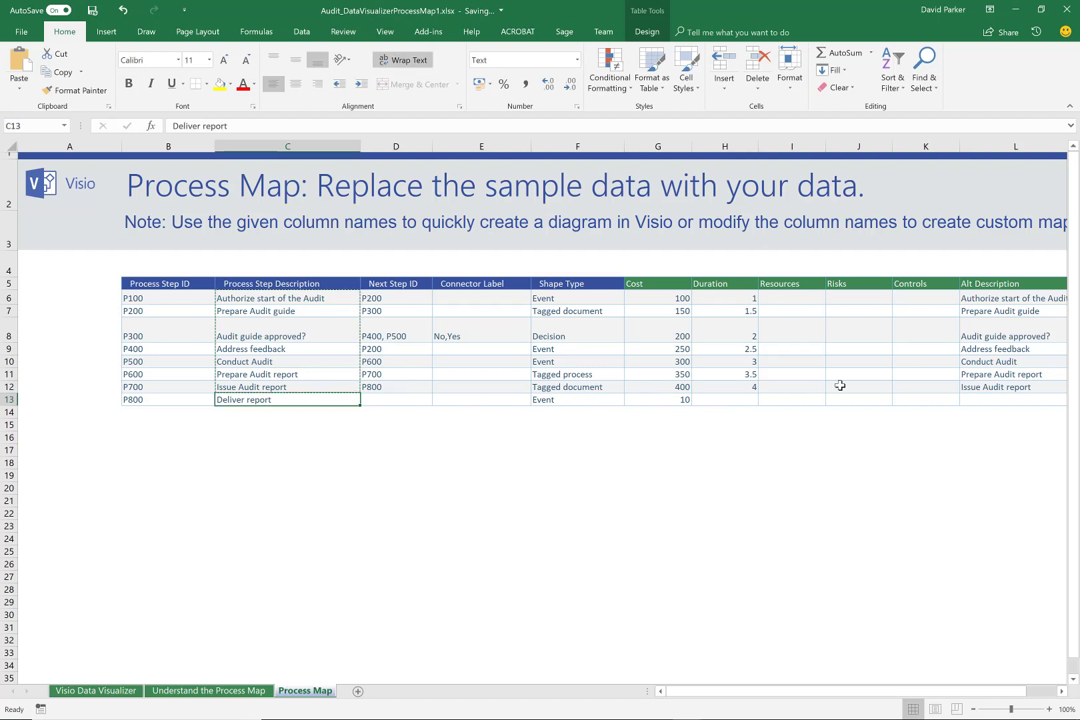
{"action": "key", "text": "ctrl+c"}
{"action": "left_click", "coordinate": [975, 401]}
{"action": "key", "text": "ctrl+v"}
{"action": "scroll", "coordinate": [837, 386], "scroll_direction": "right", "scroll_amount": 5}
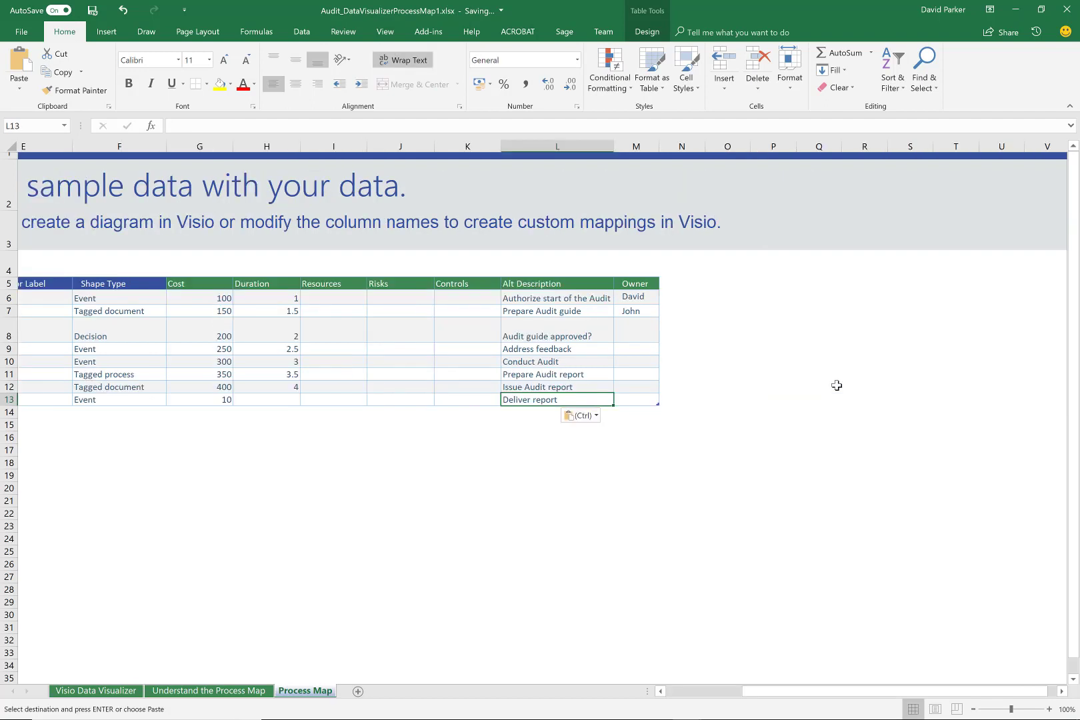
{"action": "left_click", "coordinate": [407, 374]}
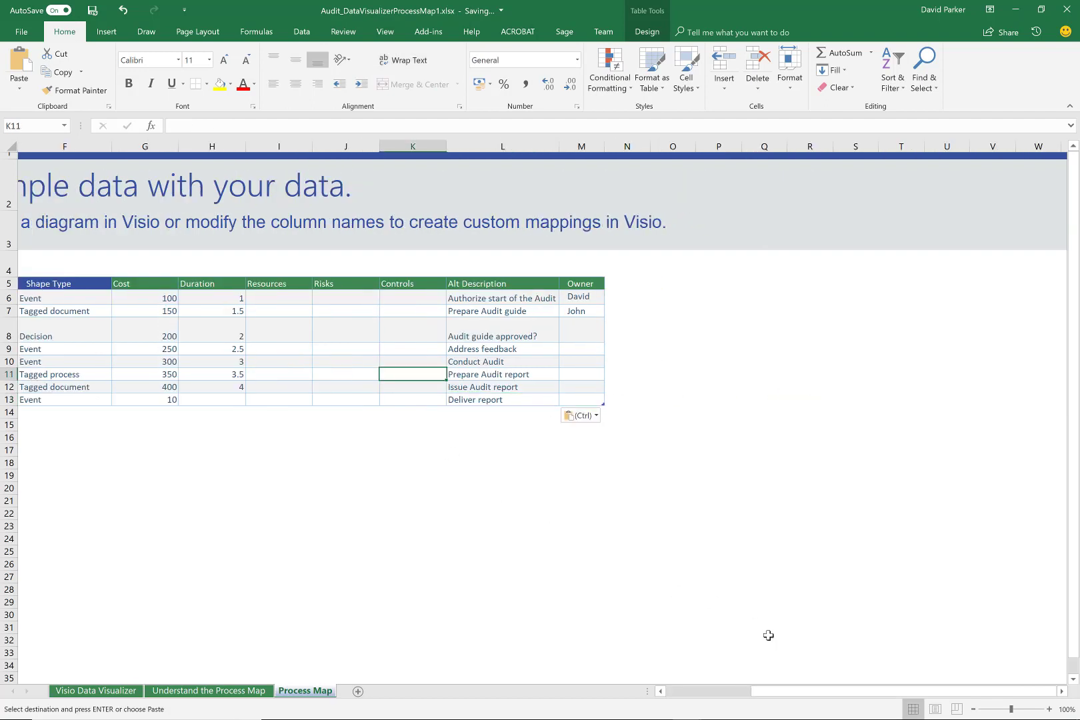
{"action": "left_click", "coordinate": [682, 694]}
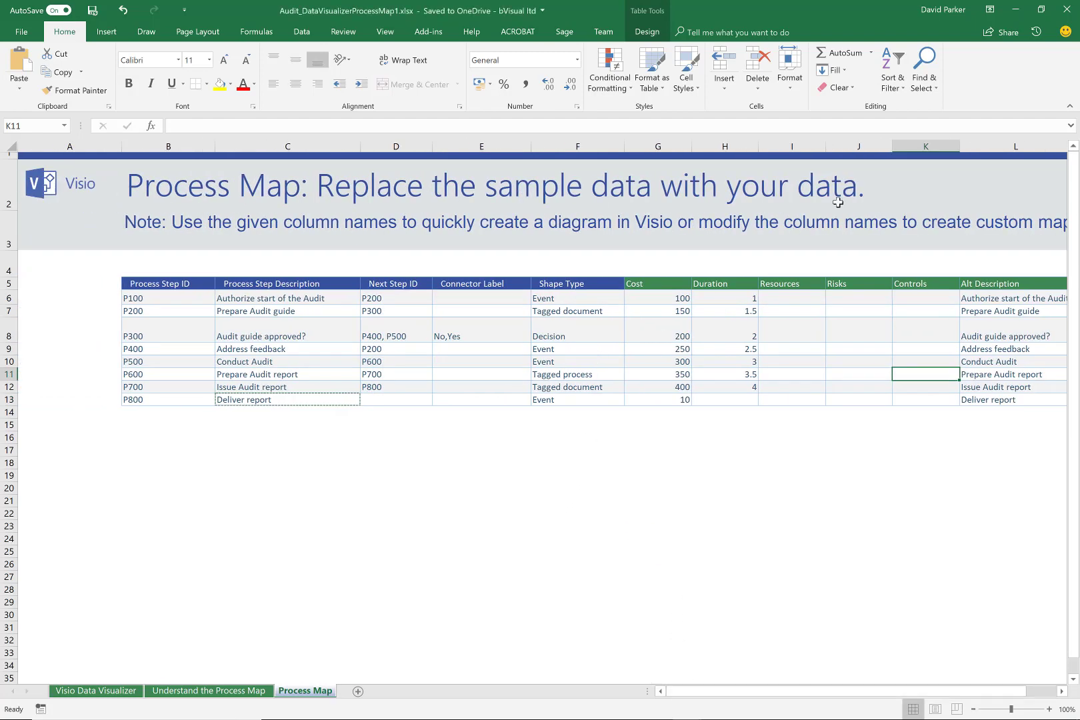
Close the workbook, switch to Visio and create a drawing from the Audit Diagram - Data Visualizer template in Metric Units
{"action": "left_click", "coordinate": [1066, 11]}
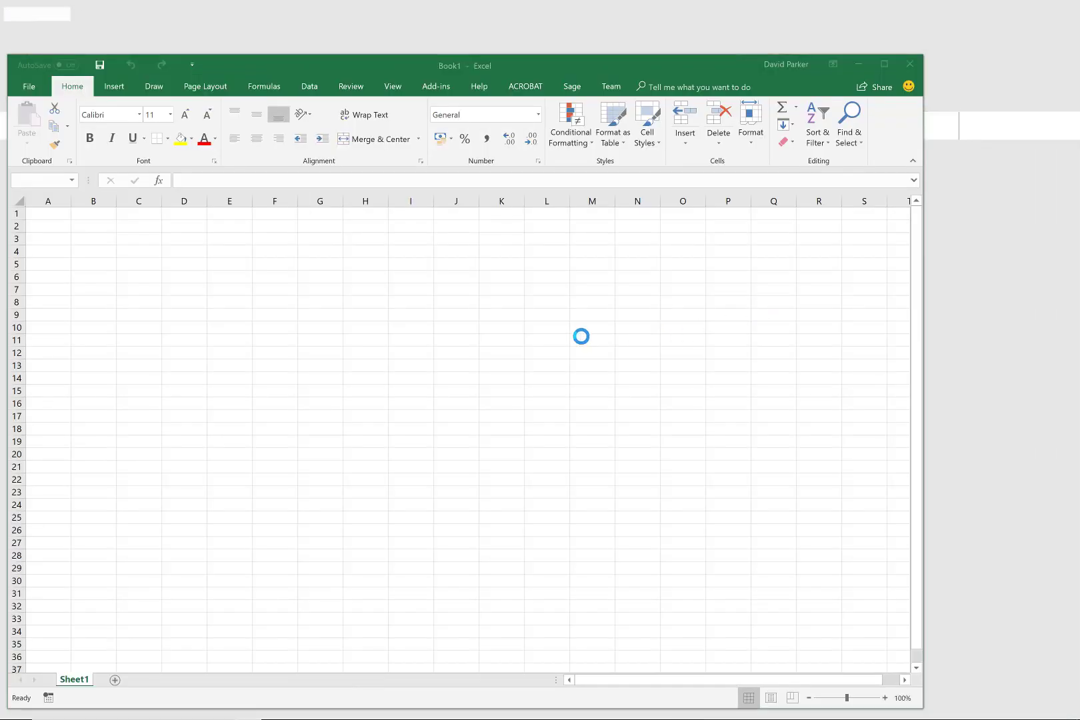
{"action": "key", "text": "alt+Tab"}
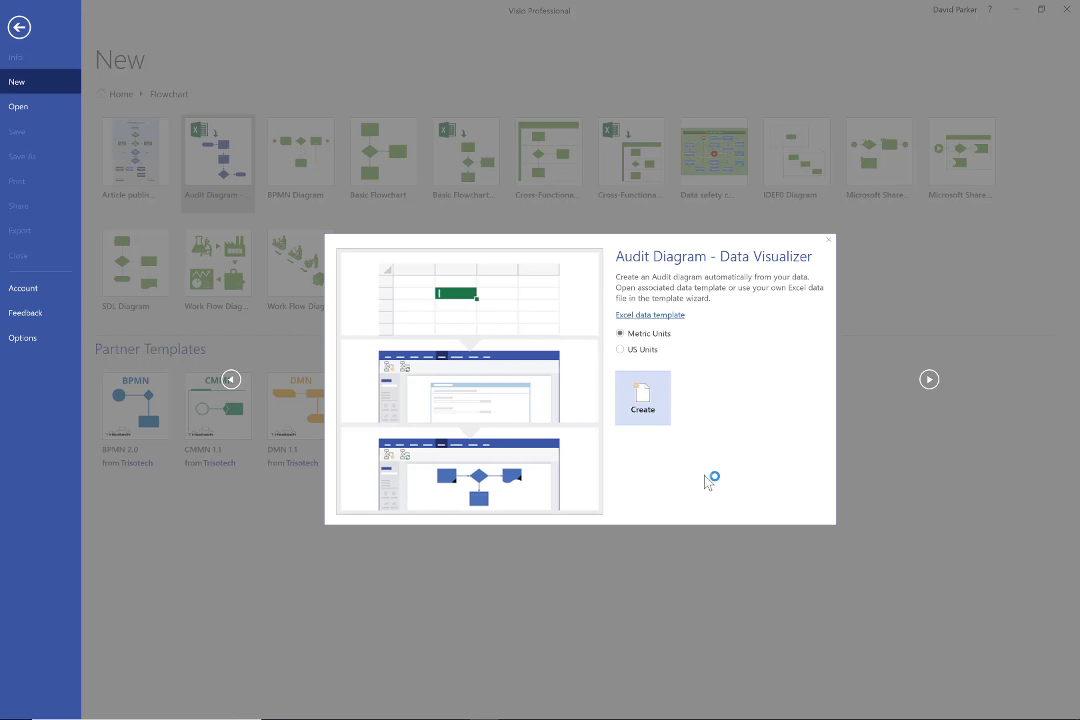
{"action": "left_click", "coordinate": [643, 410]}
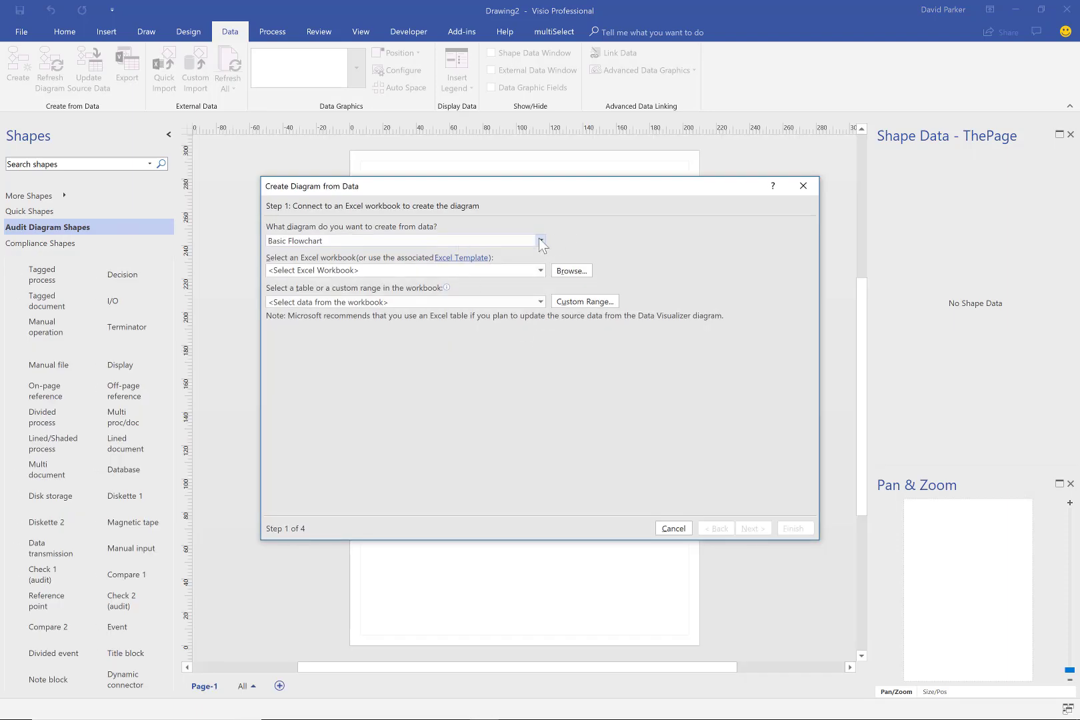
Choose Basic Flowchart as diagram type and connect it to the ProcessMapData table in Audit_DataVisualizerProcessMap1.xlsx, continuing to the column mapping
{"action": "left_click", "coordinate": [540, 240]}
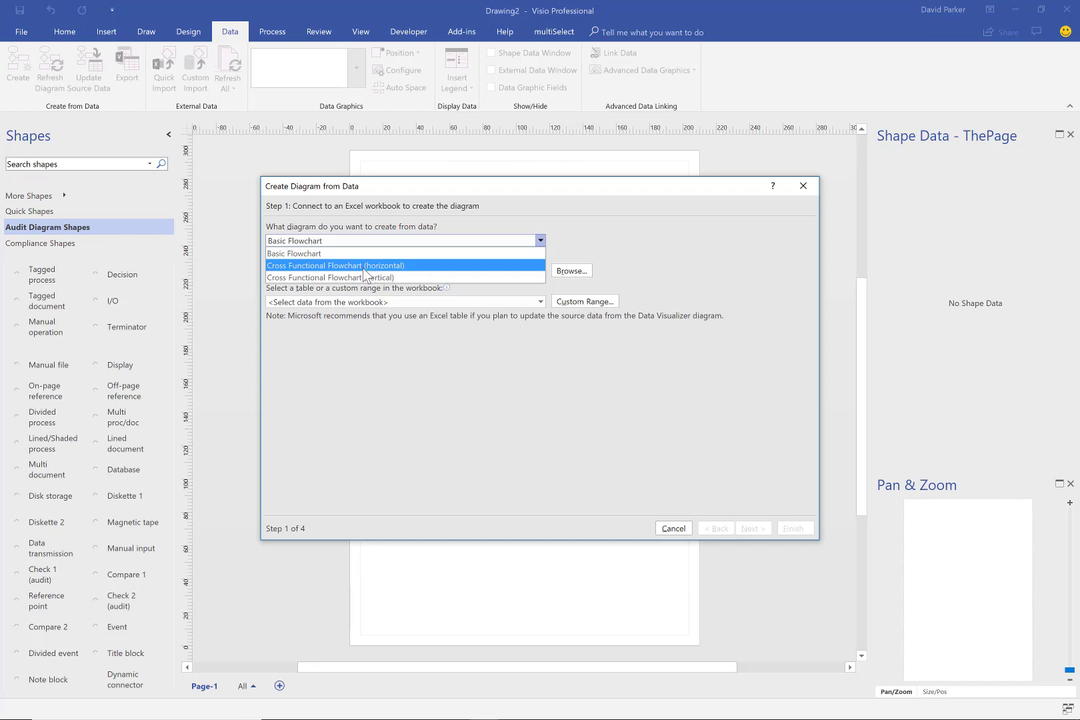
{"action": "left_click", "coordinate": [312, 259]}
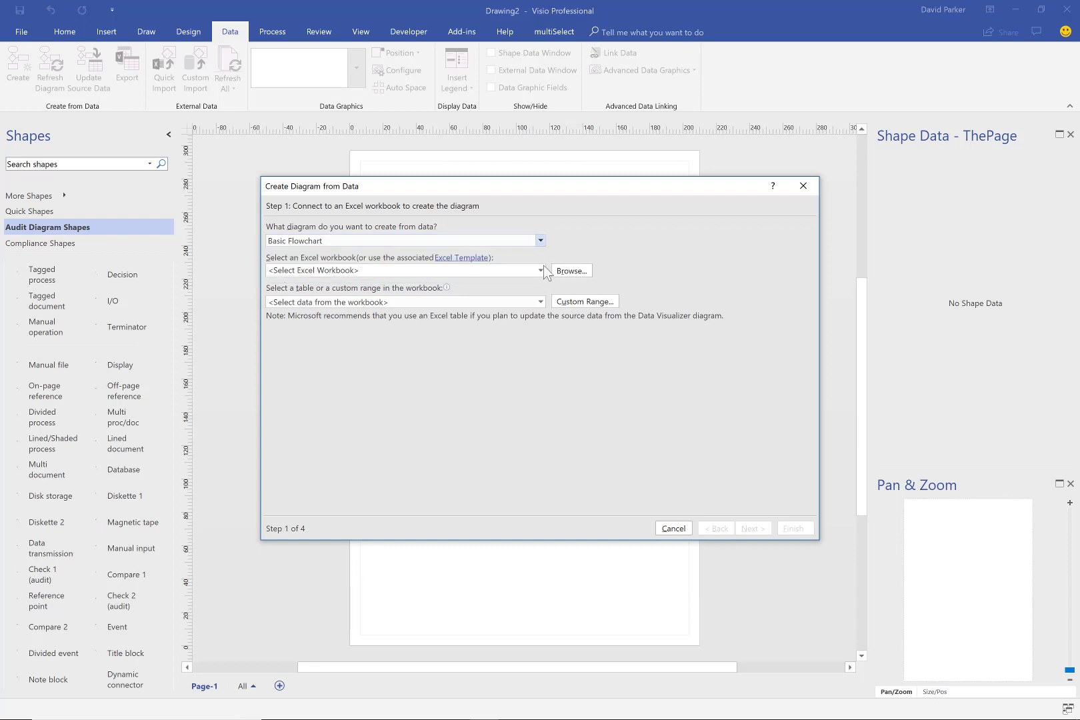
{"action": "left_click", "coordinate": [541, 271]}
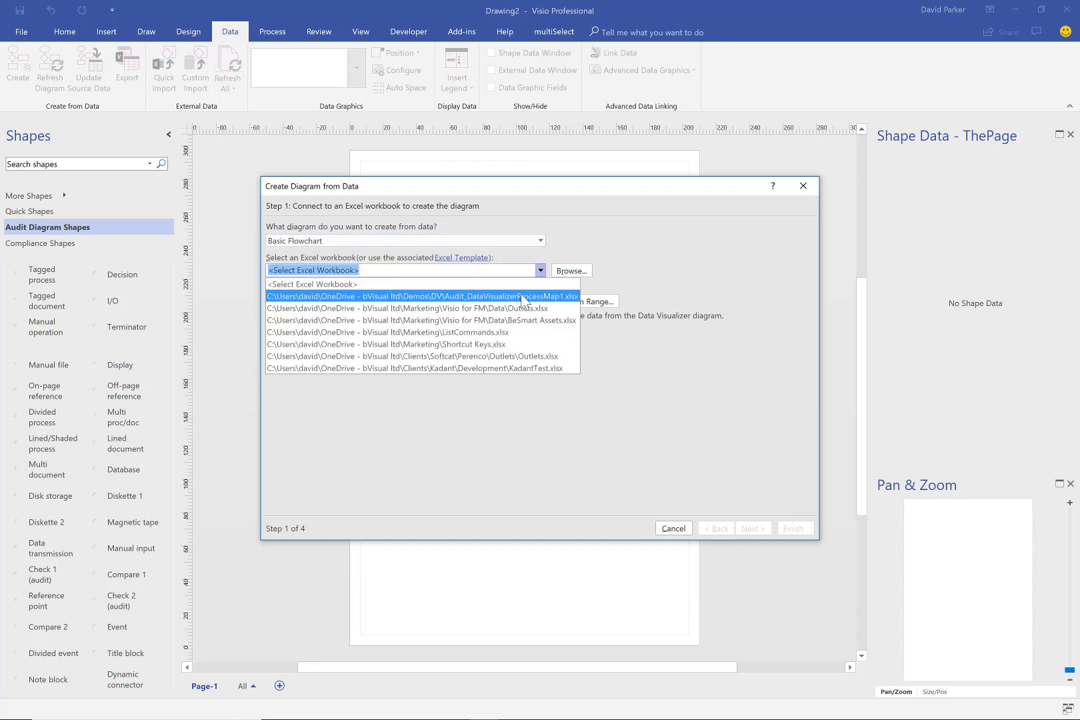
{"action": "left_click", "coordinate": [525, 296]}
{"action": "left_click_drag", "start_coordinate": [446, 274], "coordinate": [558, 275]}
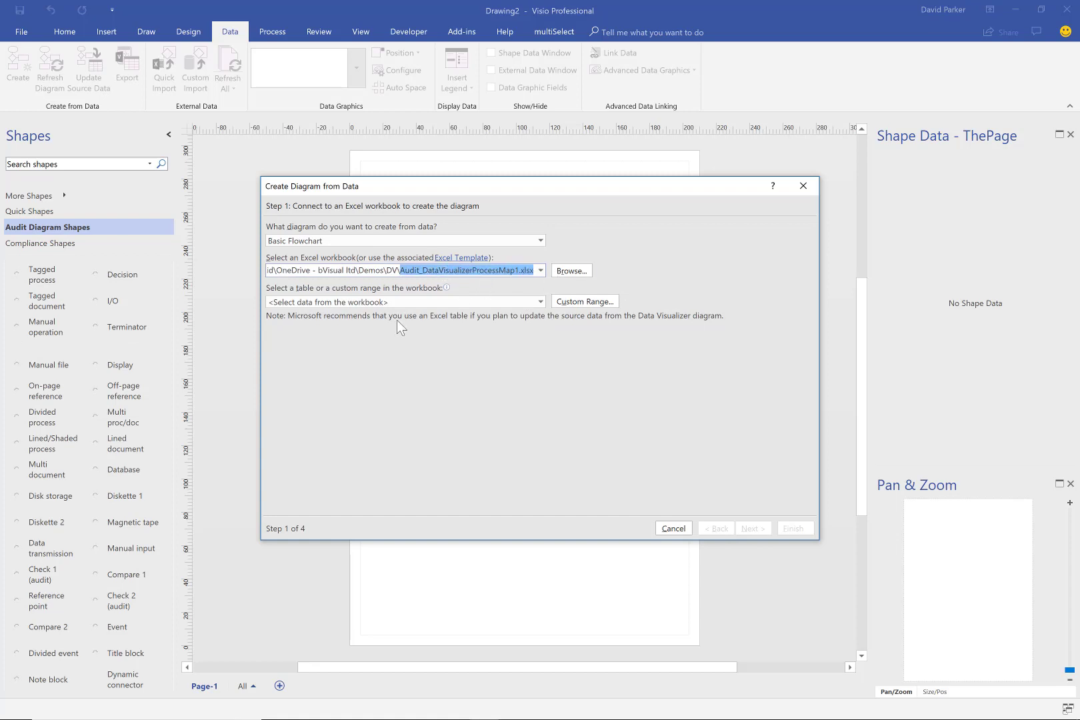
{"action": "left_click", "coordinate": [540, 302]}
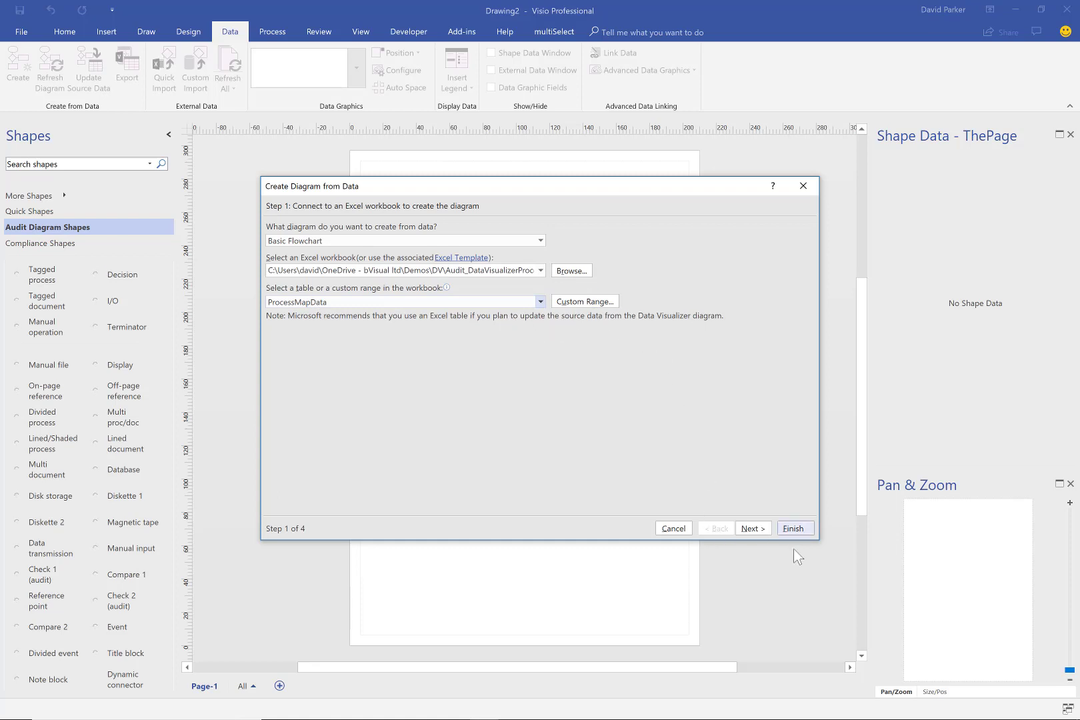
{"action": "left_click", "coordinate": [754, 530]}
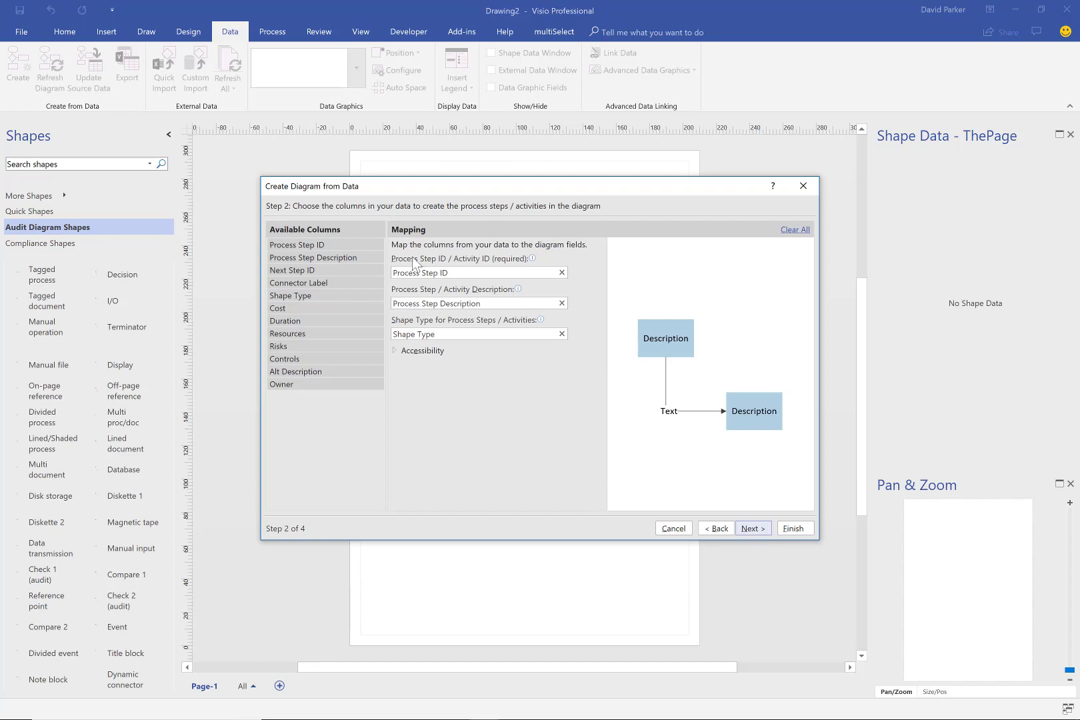
Map the Alt Description column to the accessibility Alt Description field and continue to the shape mapping
{"action": "mouse_move", "coordinate": [424, 265]}
{"action": "mouse_move", "coordinate": [414, 295]}
{"action": "left_click", "coordinate": [396, 350]}
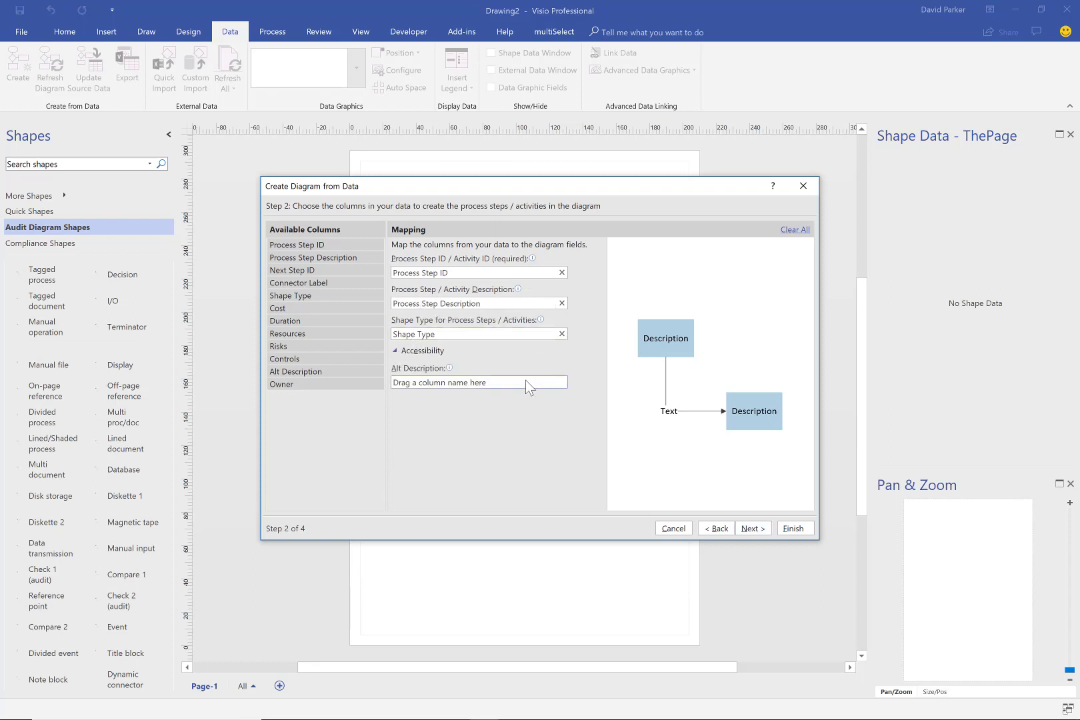
{"action": "left_click_drag", "start_coordinate": [303, 375], "coordinate": [448, 390]}
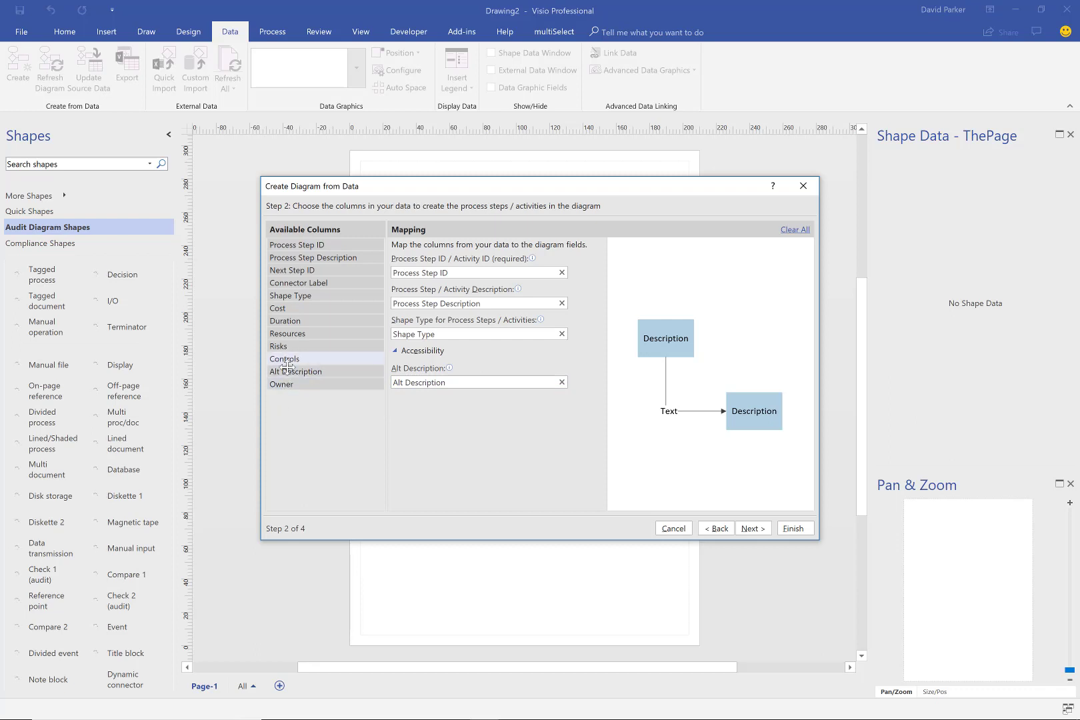
{"action": "left_click", "coordinate": [749, 529]}
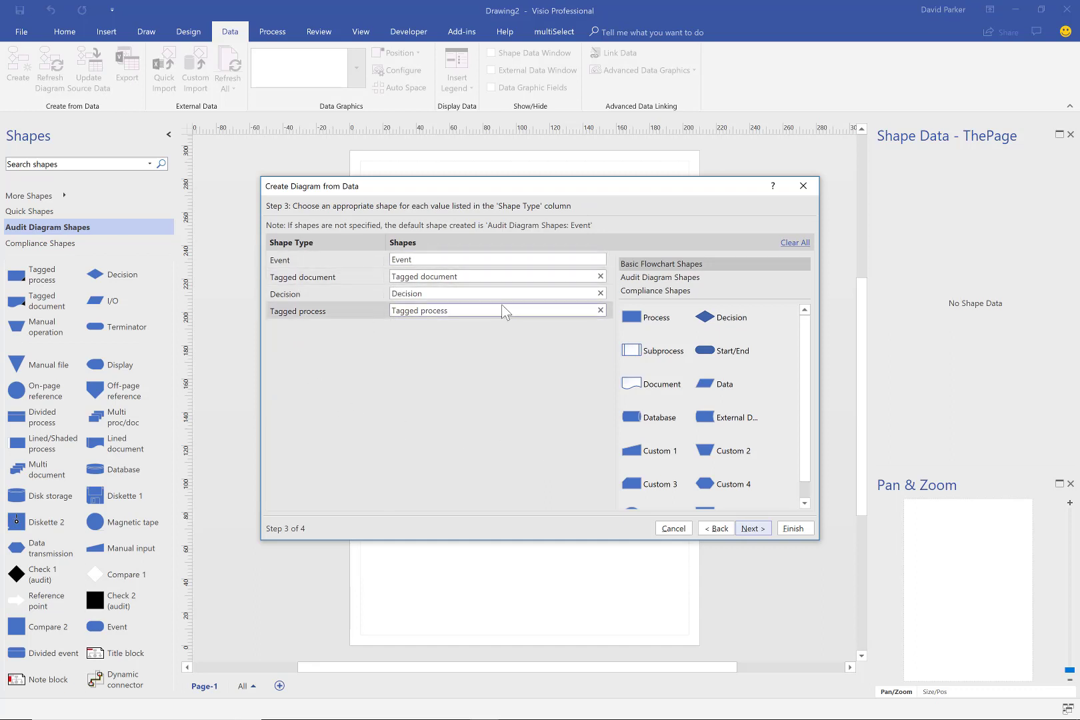
Review the available Audit Diagram Shapes, keep the proposed Shape Type mappings and continue to the connection settings
{"action": "left_click", "coordinate": [654, 277]}
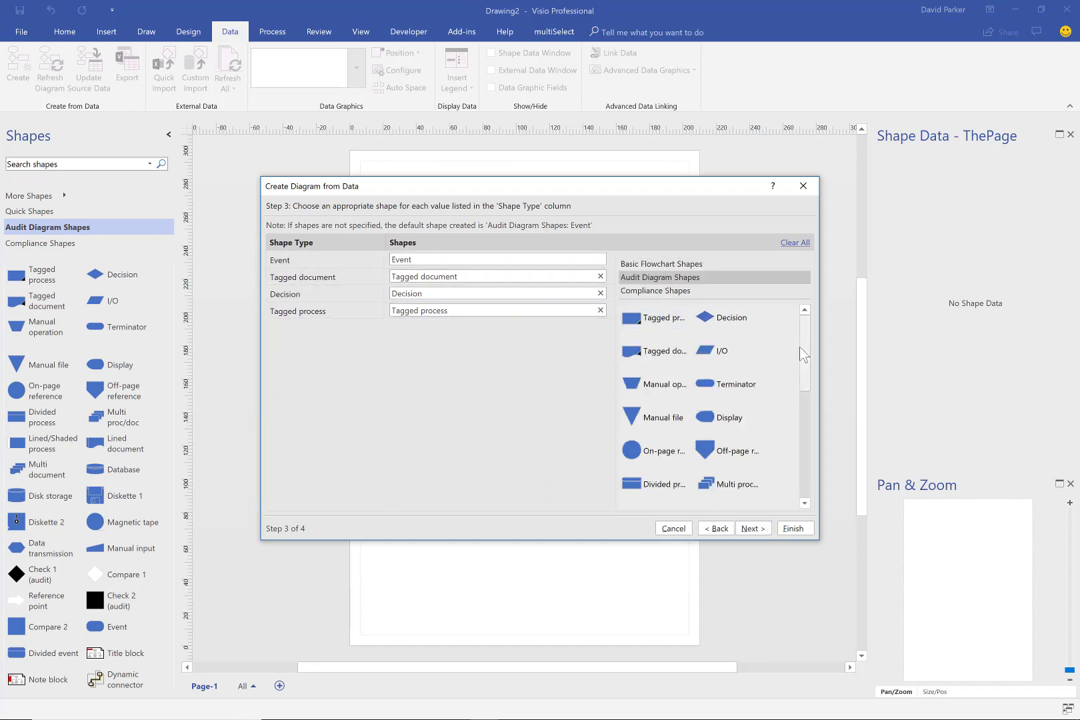
{"action": "left_click_drag", "start_coordinate": [801, 358], "coordinate": [808, 471]}
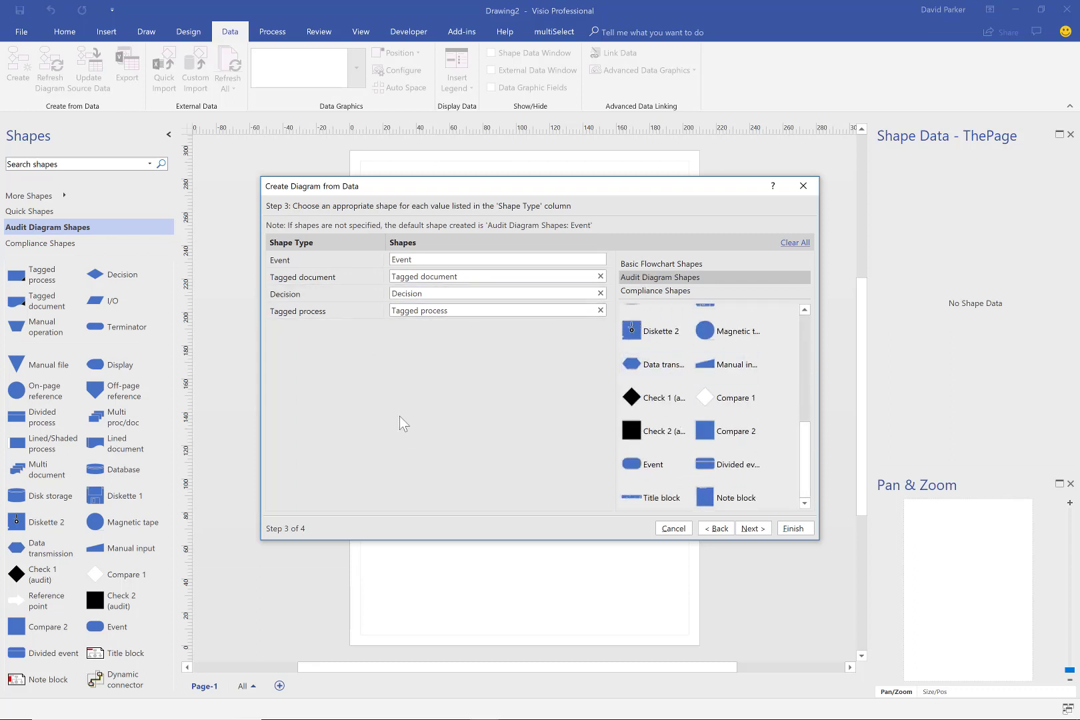
{"action": "left_click", "coordinate": [751, 529]}
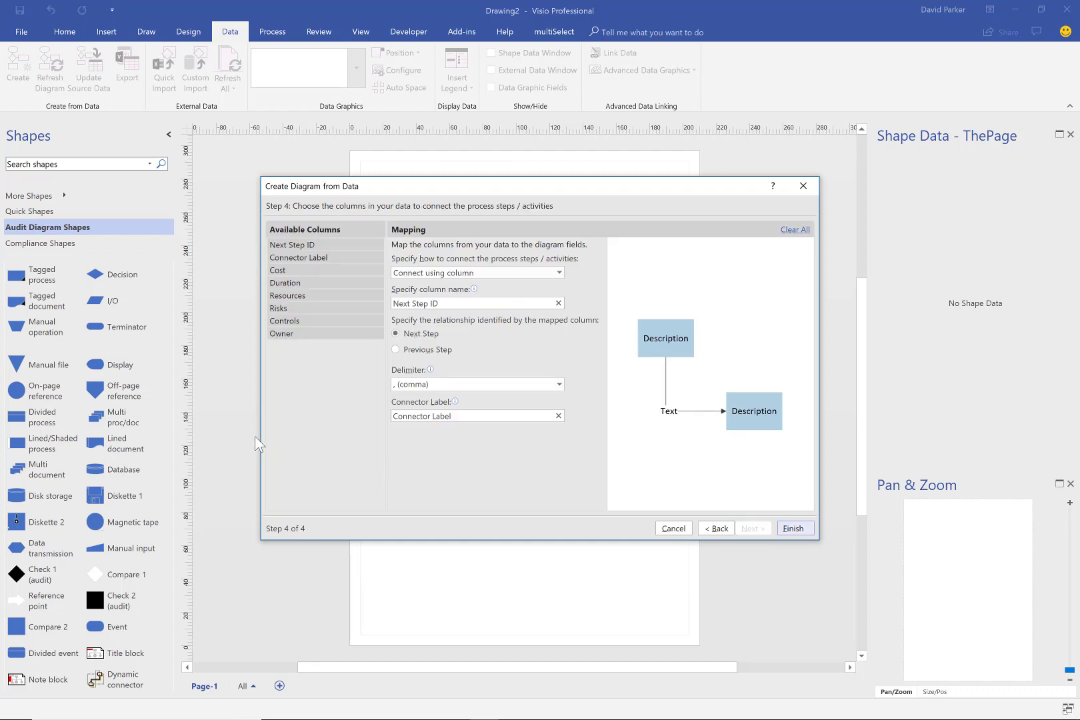
Keep Connect using column with Next Step ID and Connector Label as connection settings, and finish the wizard to generate the diagram
{"action": "left_click", "coordinate": [559, 273]}
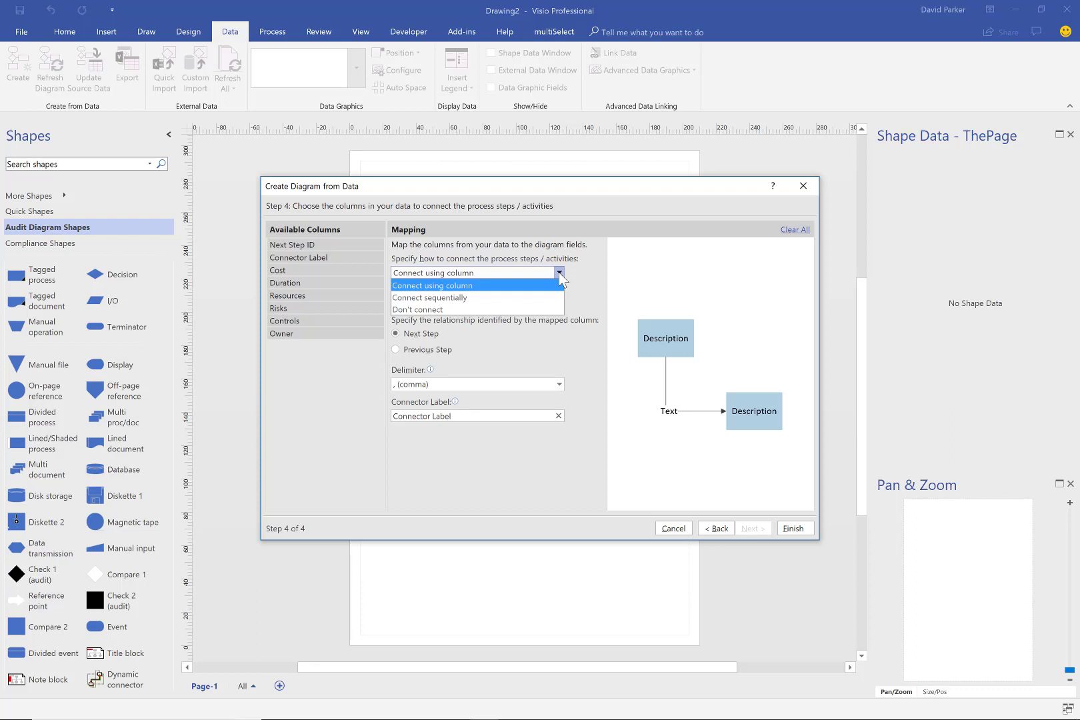
{"action": "left_click", "coordinate": [460, 286]}
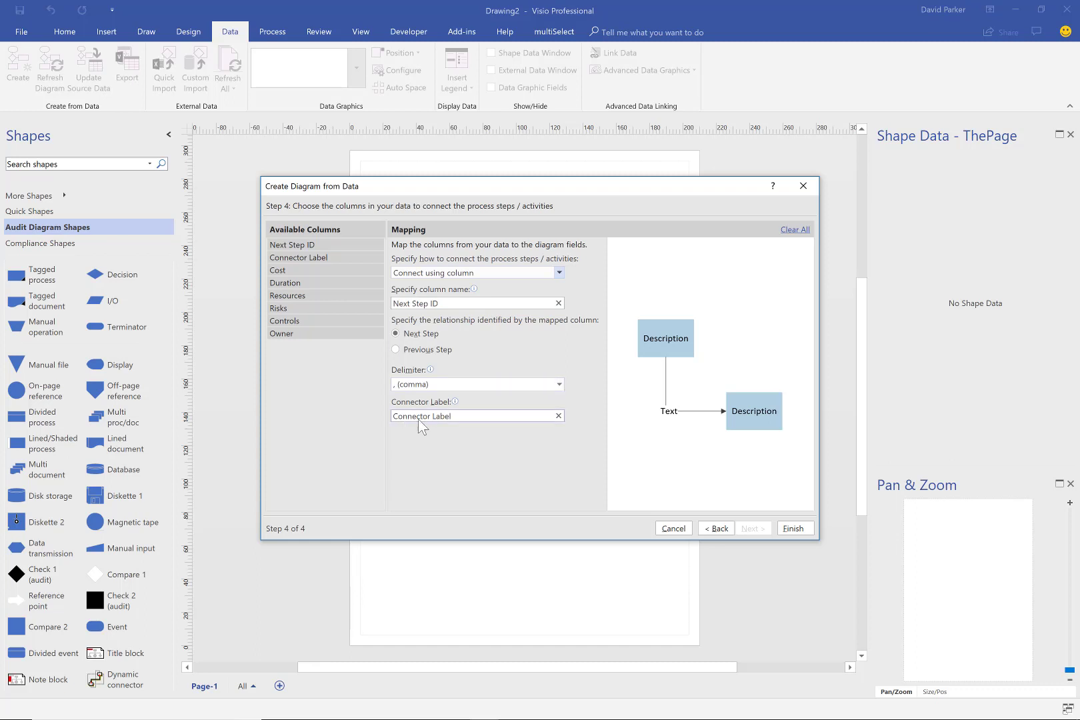
{"action": "left_click", "coordinate": [793, 529]}
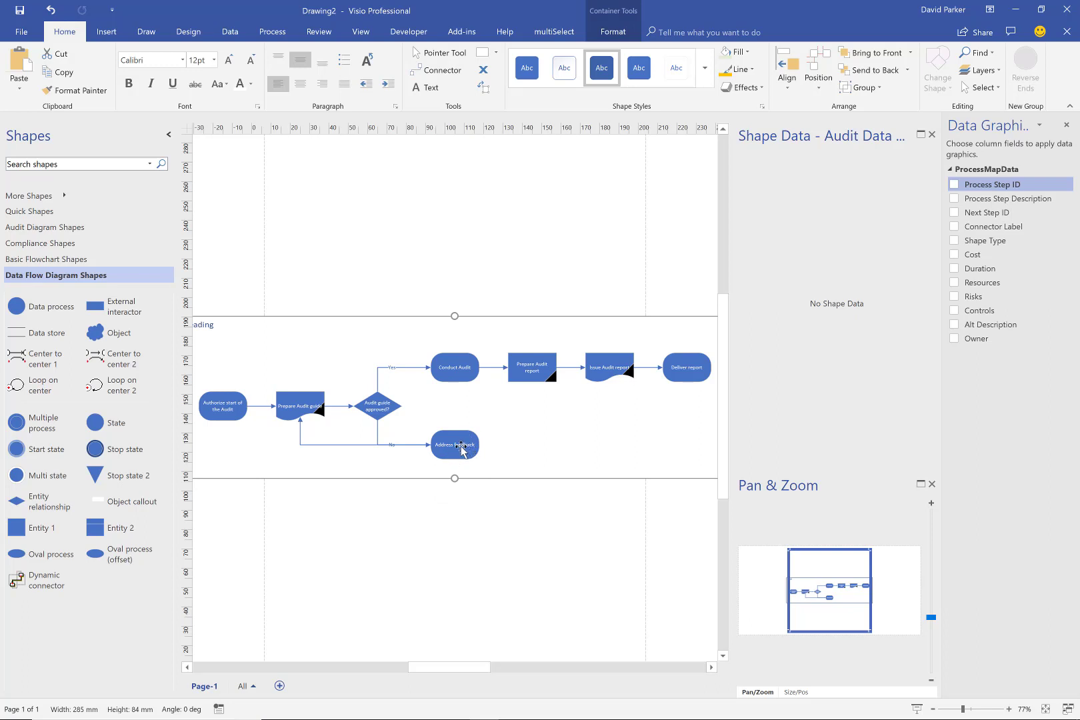
Reposition Address feedback beneath the Audit guide approved? decision and shift the whole diagram container toward the page's upper left
{"action": "left_click_drag", "start_coordinate": [464, 451], "coordinate": [389, 458]}
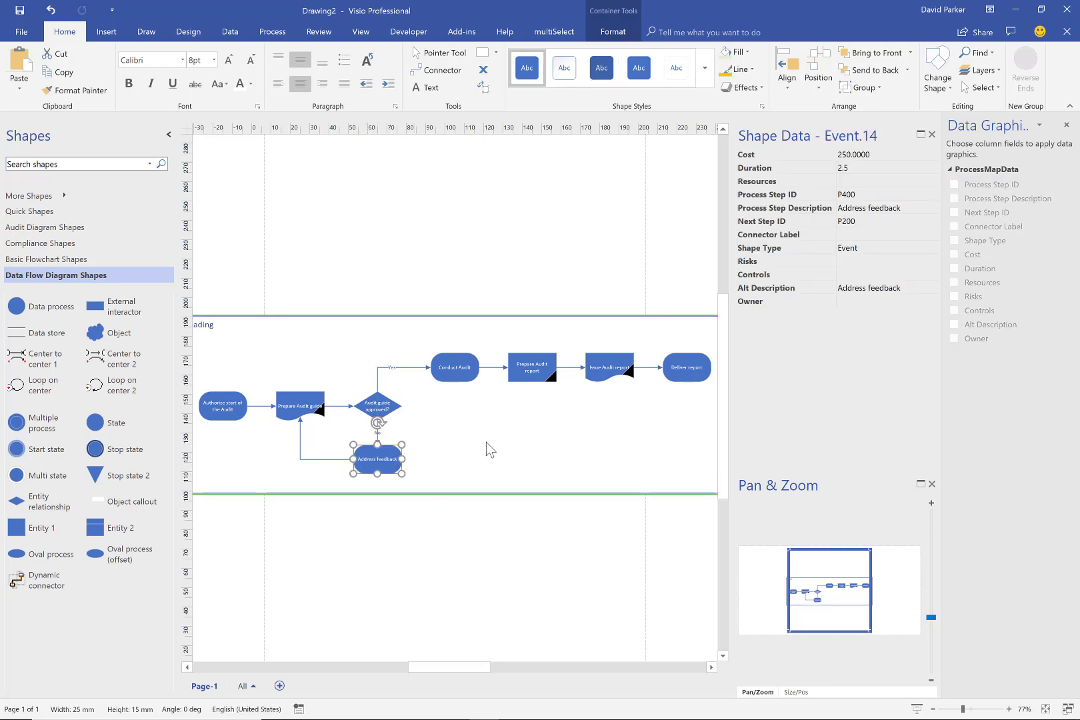
{"action": "left_click", "coordinate": [478, 460]}
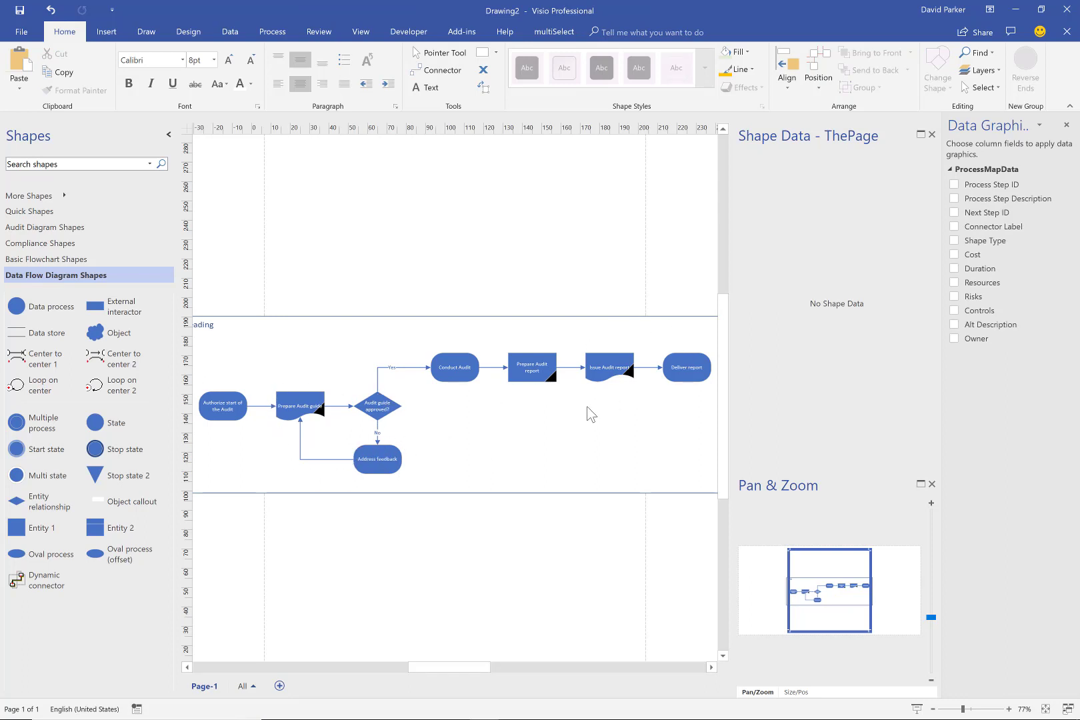
{"action": "right_click", "coordinate": [534, 422], "text": "ctrl+shift"}
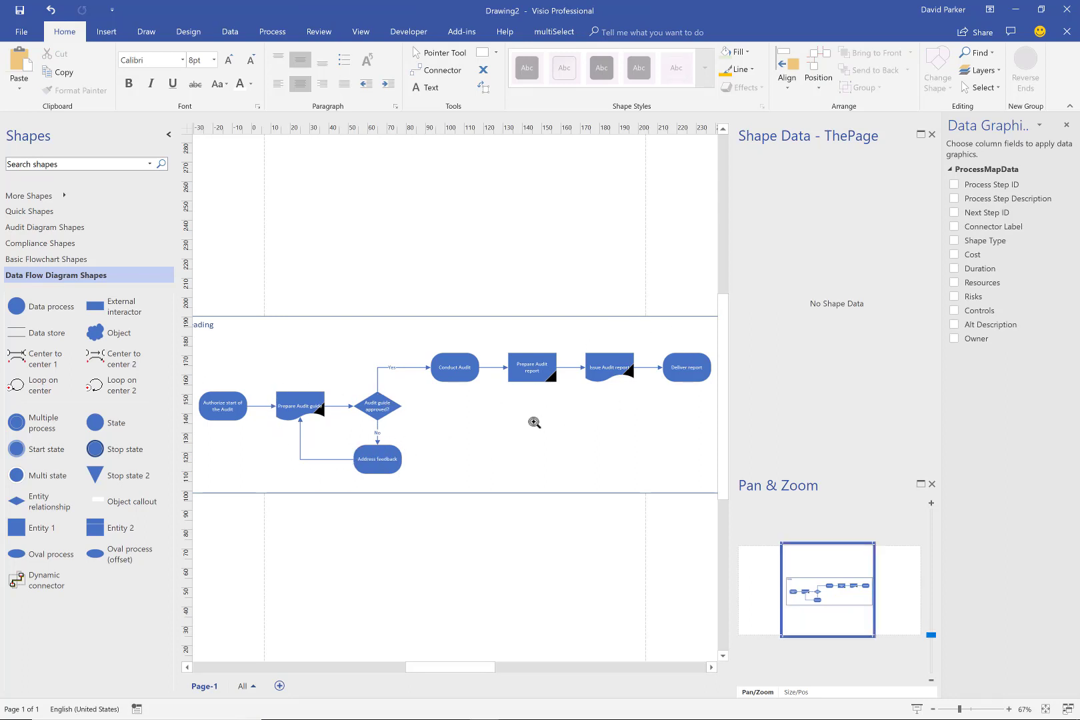
{"action": "right_click", "coordinate": [534, 422], "text": "ctrl+shift"}
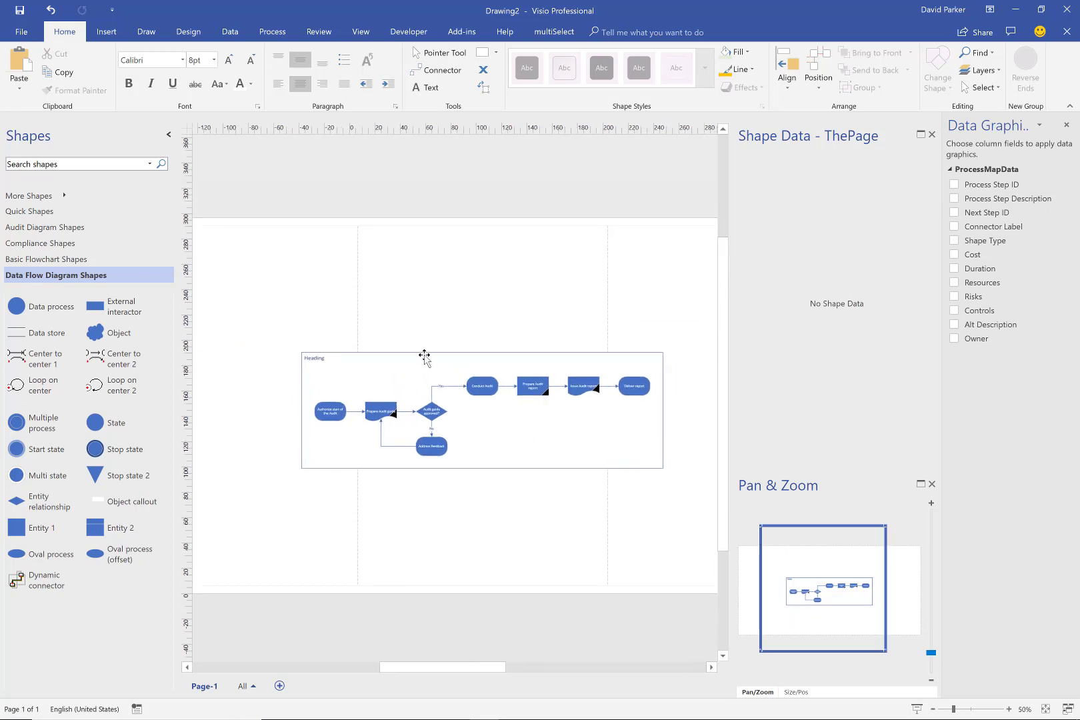
{"action": "left_click_drag", "start_coordinate": [425, 357], "coordinate": [343, 271]}
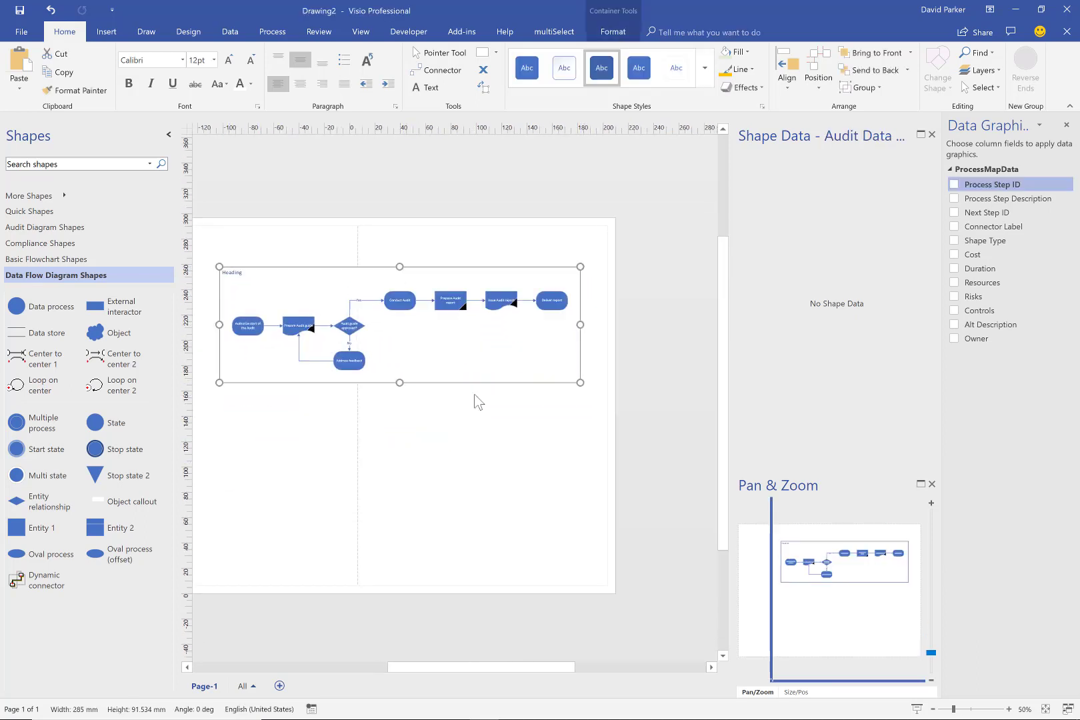
{"action": "left_click", "coordinate": [519, 415]}
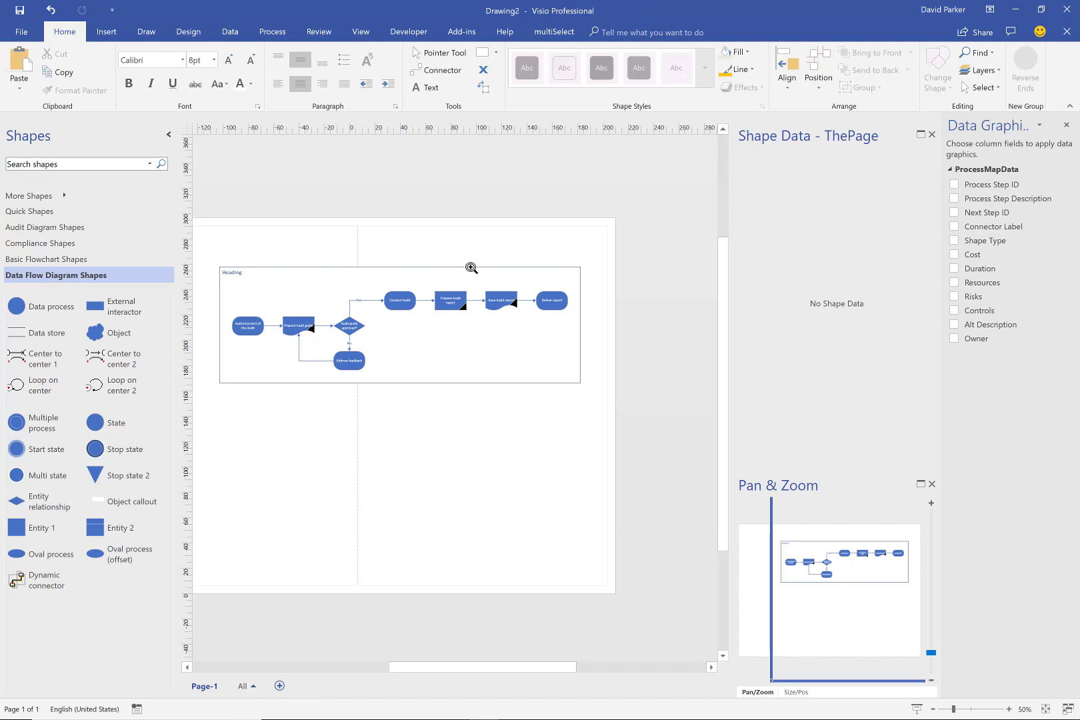
Apply data graphics for the Cost and Duration fields to the process shapes
{"action": "left_click_drag", "start_coordinate": [588, 257], "coordinate": [339, 404], "text": "ctrl+shift"}
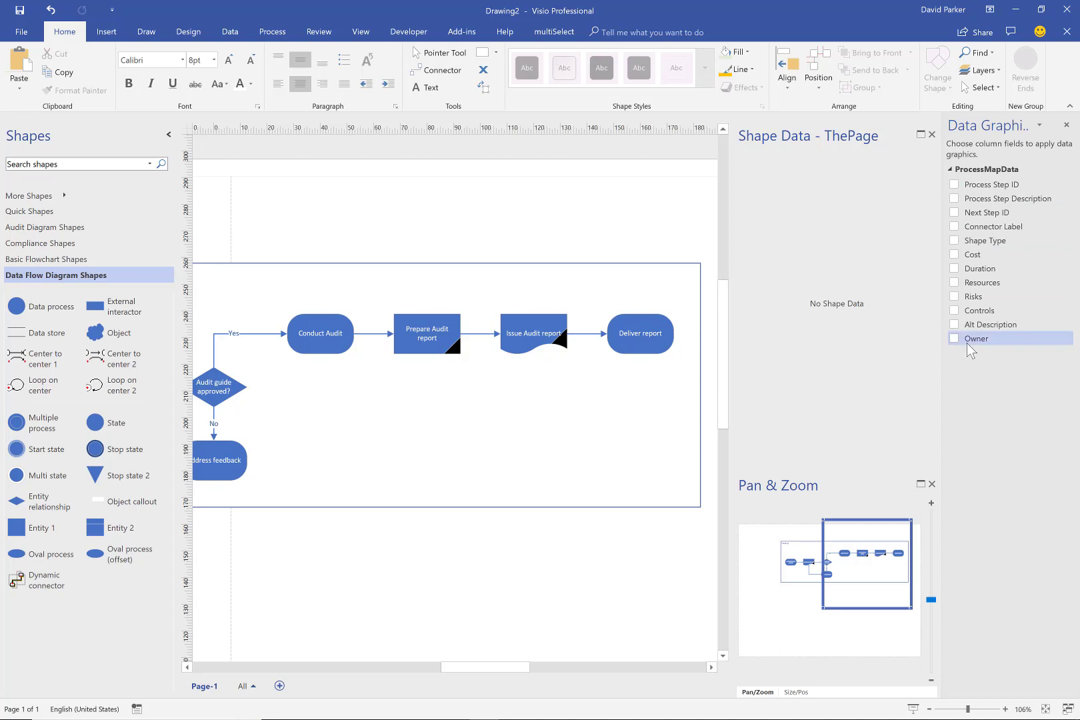
{"action": "left_click", "coordinate": [954, 256]}
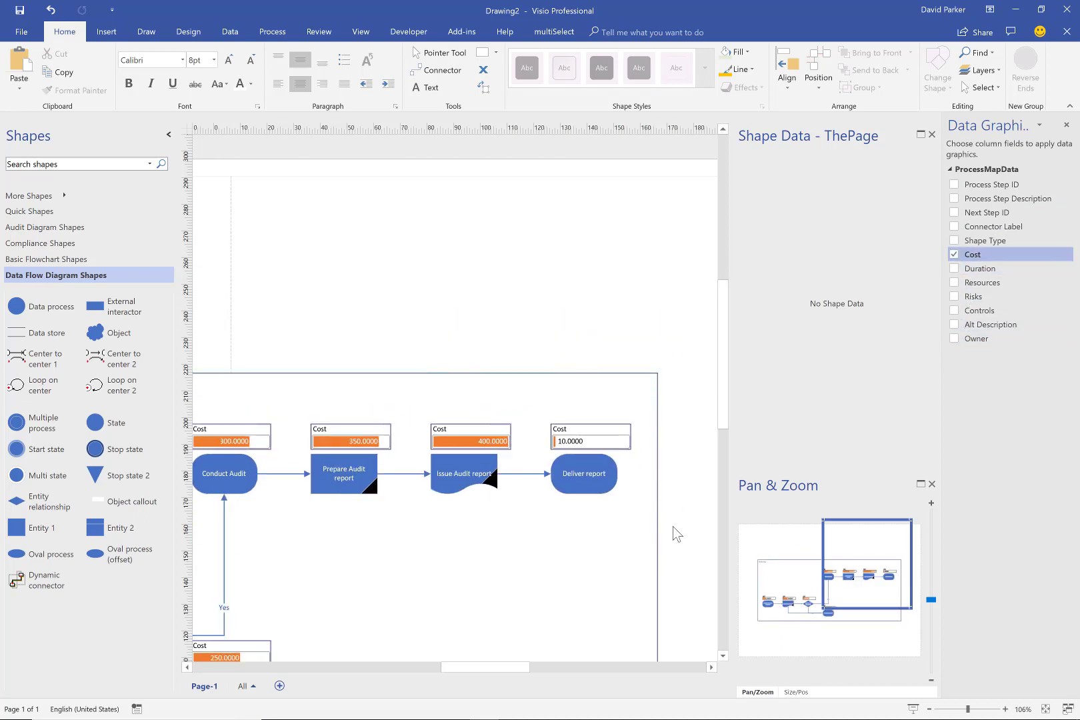
{"action": "left_click_drag", "start_coordinate": [483, 670], "coordinate": [440, 668]}
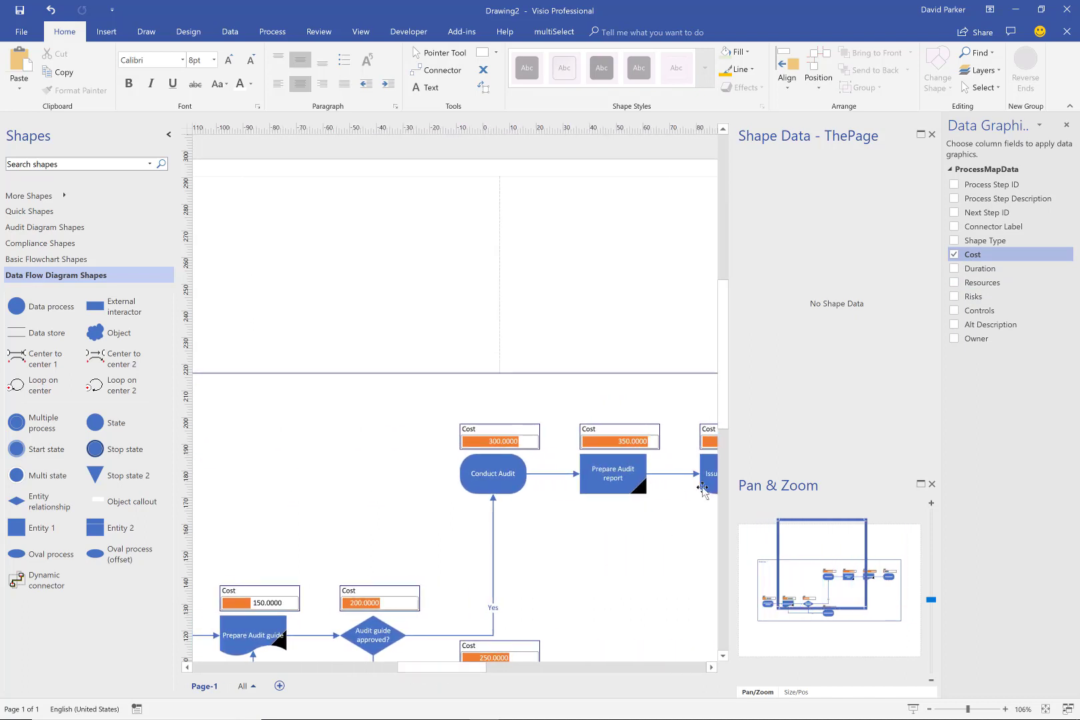
{"action": "left_click_drag", "start_coordinate": [724, 426], "coordinate": [724, 462]}
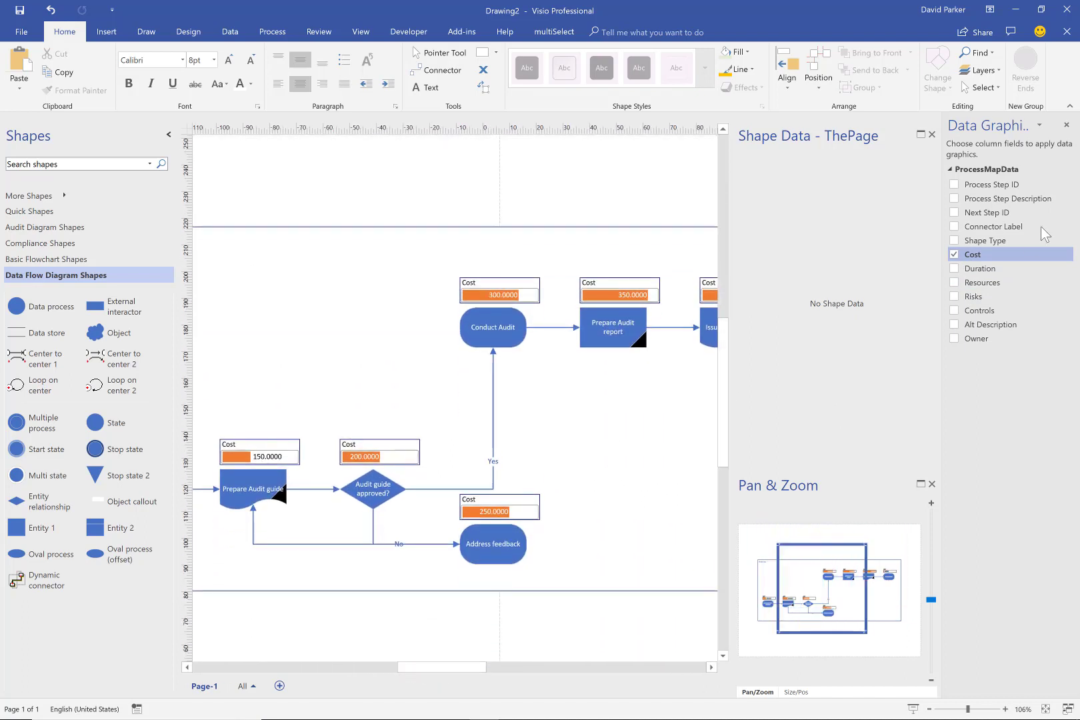
{"action": "left_click", "coordinate": [955, 269]}
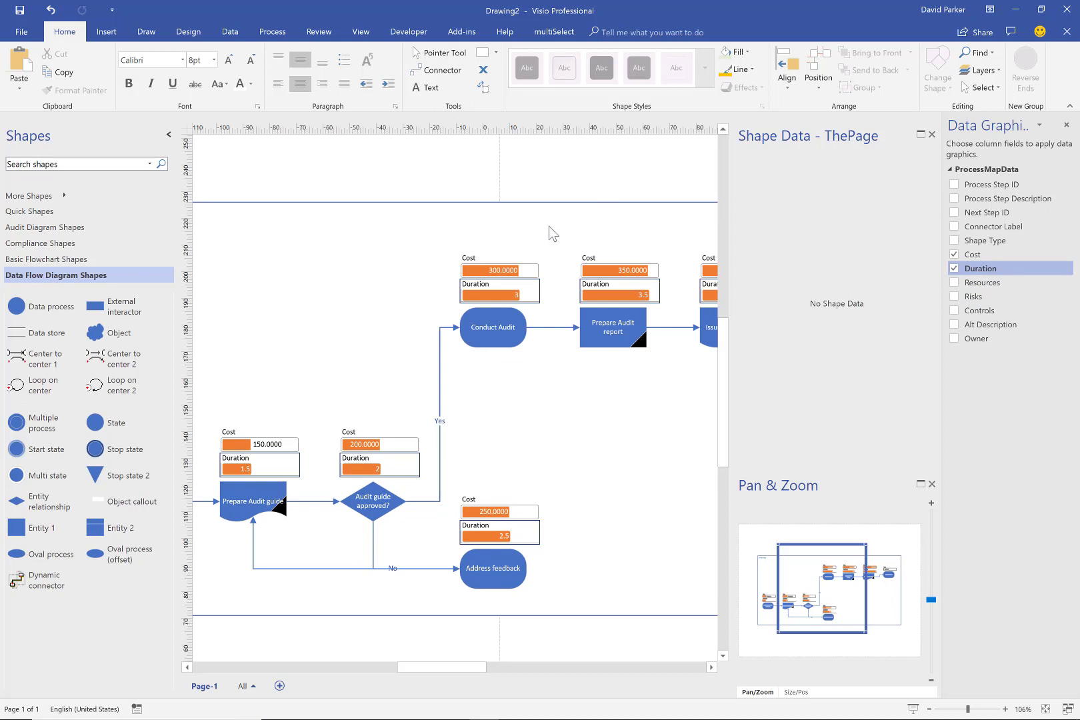
Try the vertical data bar style for the Duration and Cost data graphics and undo it
{"action": "left_click", "coordinate": [230, 32]}
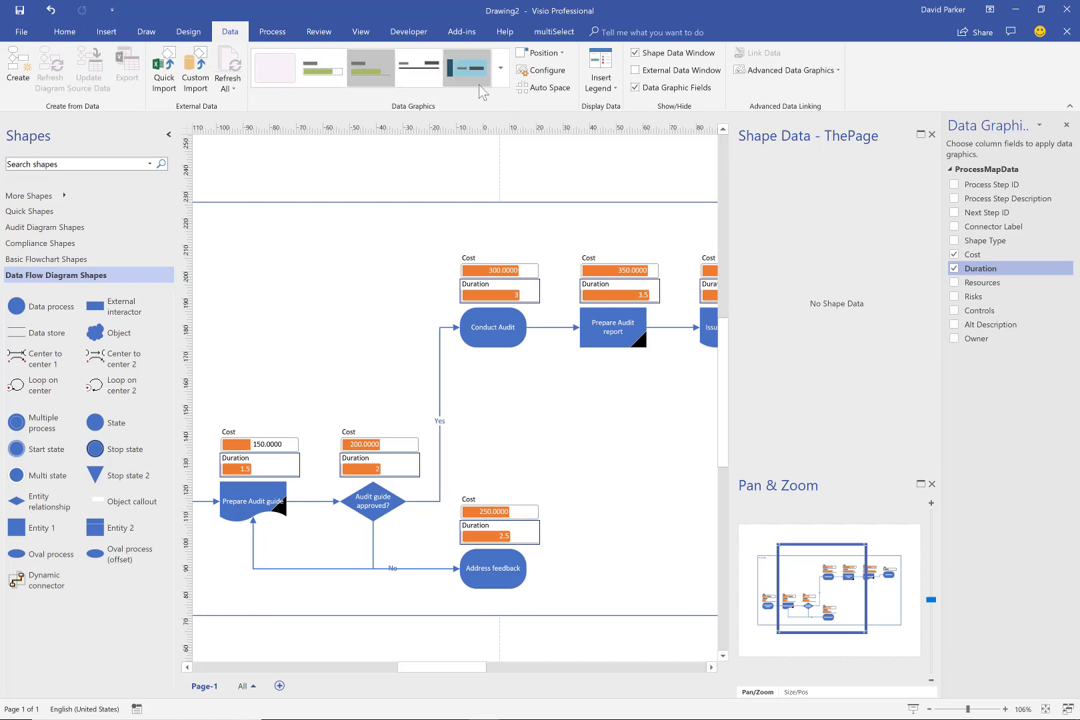
{"action": "left_click", "coordinate": [502, 79]}
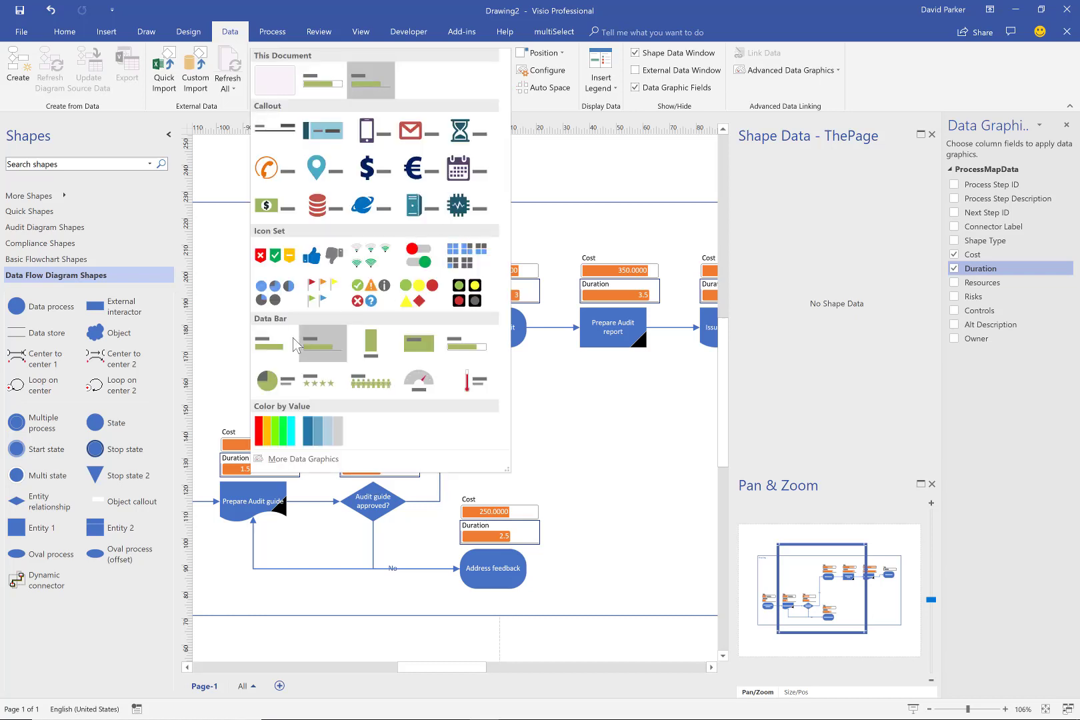
{"action": "left_click", "coordinate": [371, 351]}
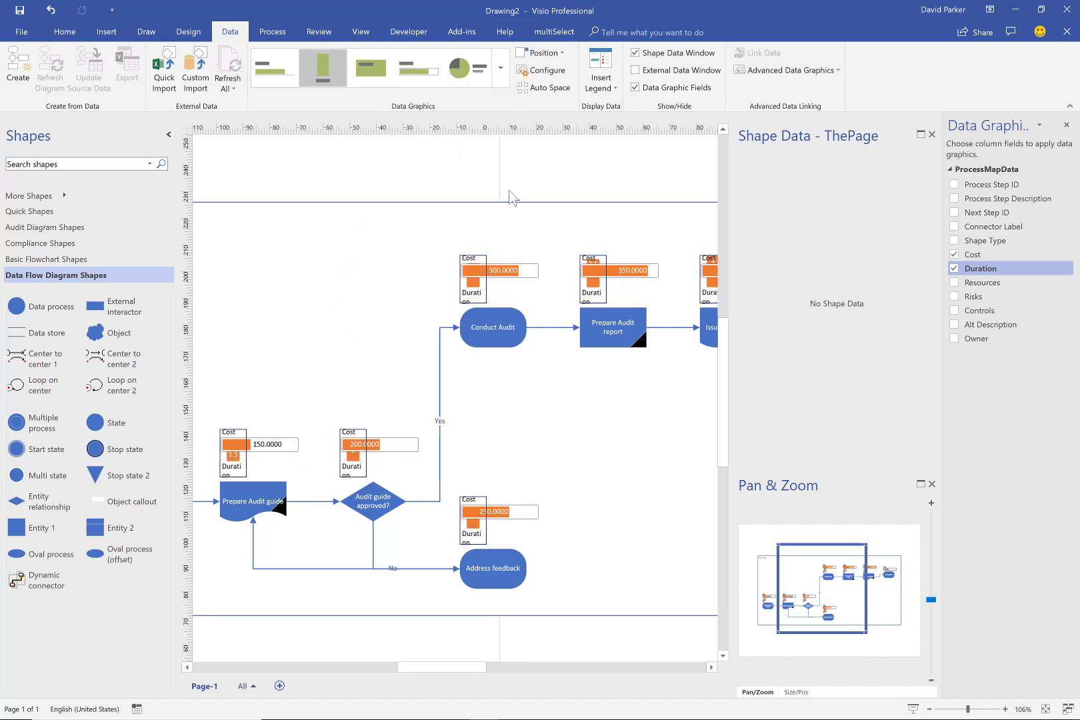
{"action": "left_click", "coordinate": [972, 254]}
{"action": "left_click", "coordinate": [324, 78]}
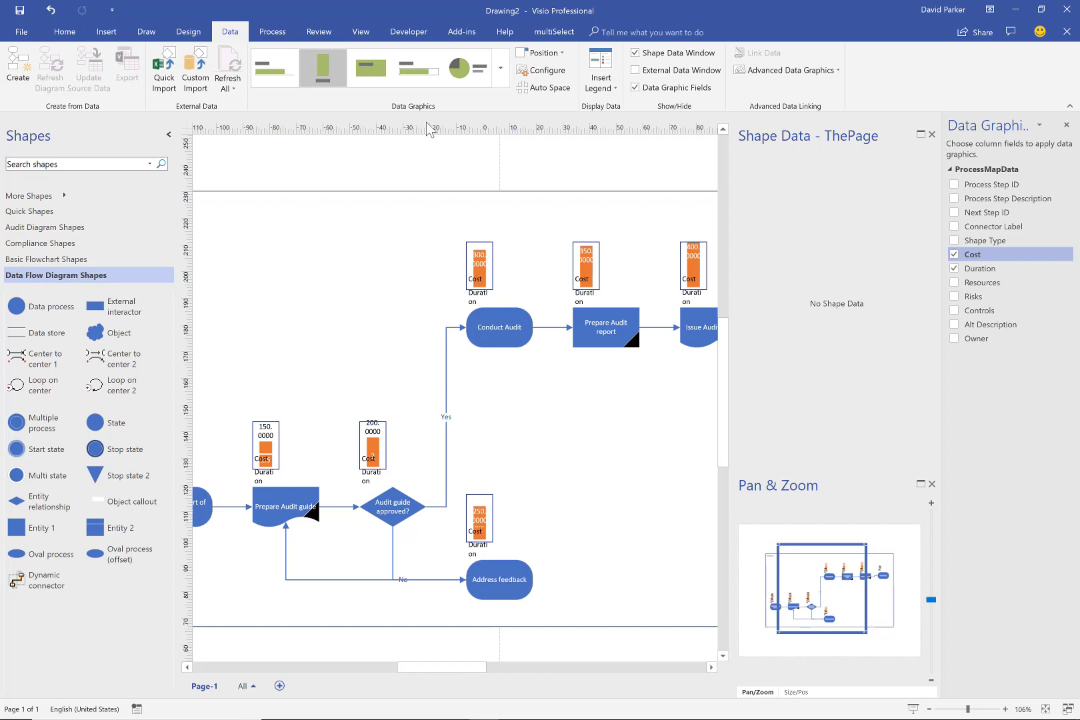
{"action": "key", "text": "ctrl+z"}
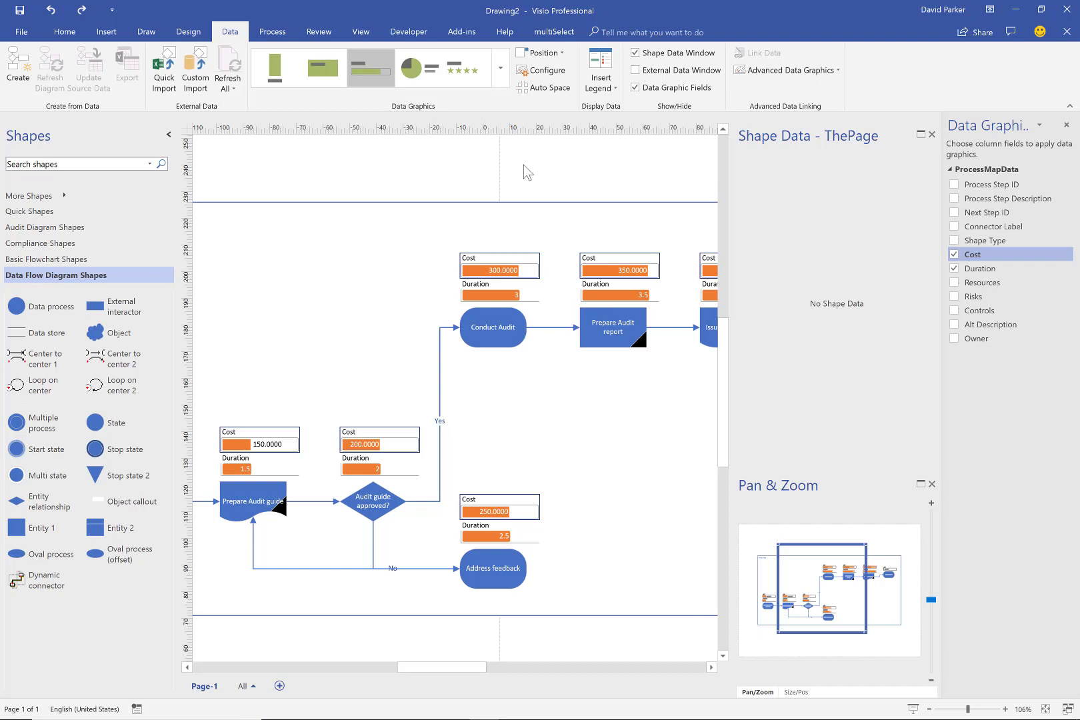
{"action": "left_click", "coordinate": [562, 54]}
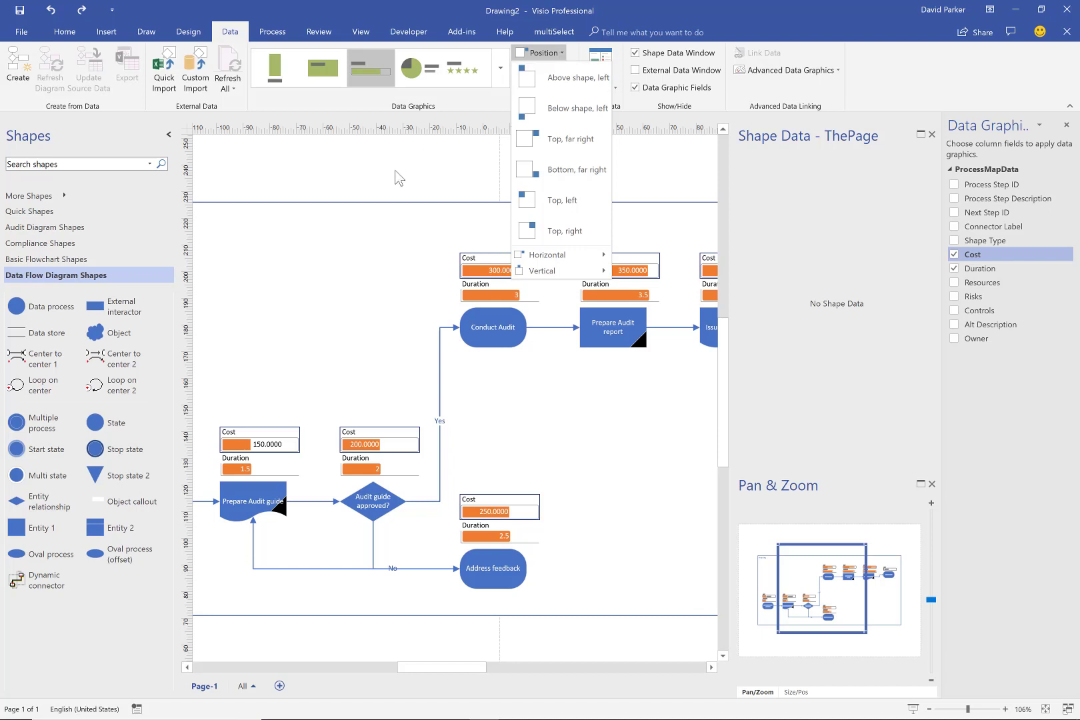
{"action": "left_click", "coordinate": [410, 200]}
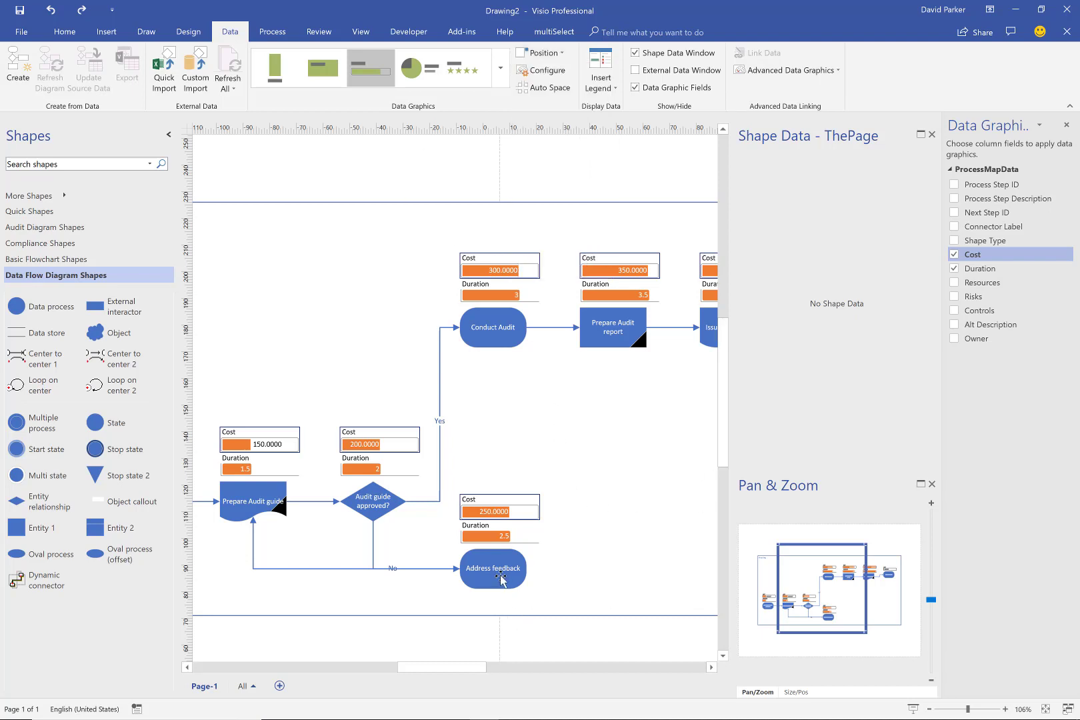
Move the Address feedback shape down and left, closer beneath the Audit guide approved? decision
{"action": "left_click_drag", "start_coordinate": [502, 577], "coordinate": [462, 613]}
{"action": "left_click", "coordinate": [501, 596]}
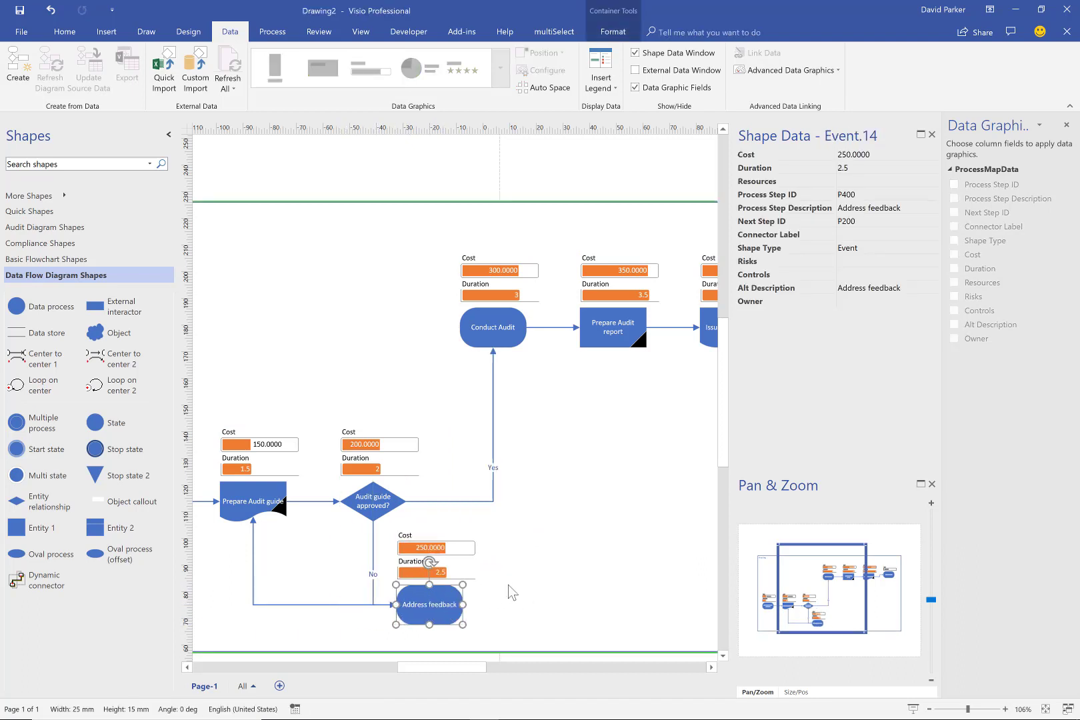
{"action": "left_click", "coordinate": [578, 552]}
Add a Terminator from Audit Diagram Shapes connected below Deliver report, align it under that shape and label it End
{"action": "scroll", "coordinate": [574, 542], "scroll_direction": "down", "scroll_amount": 2}
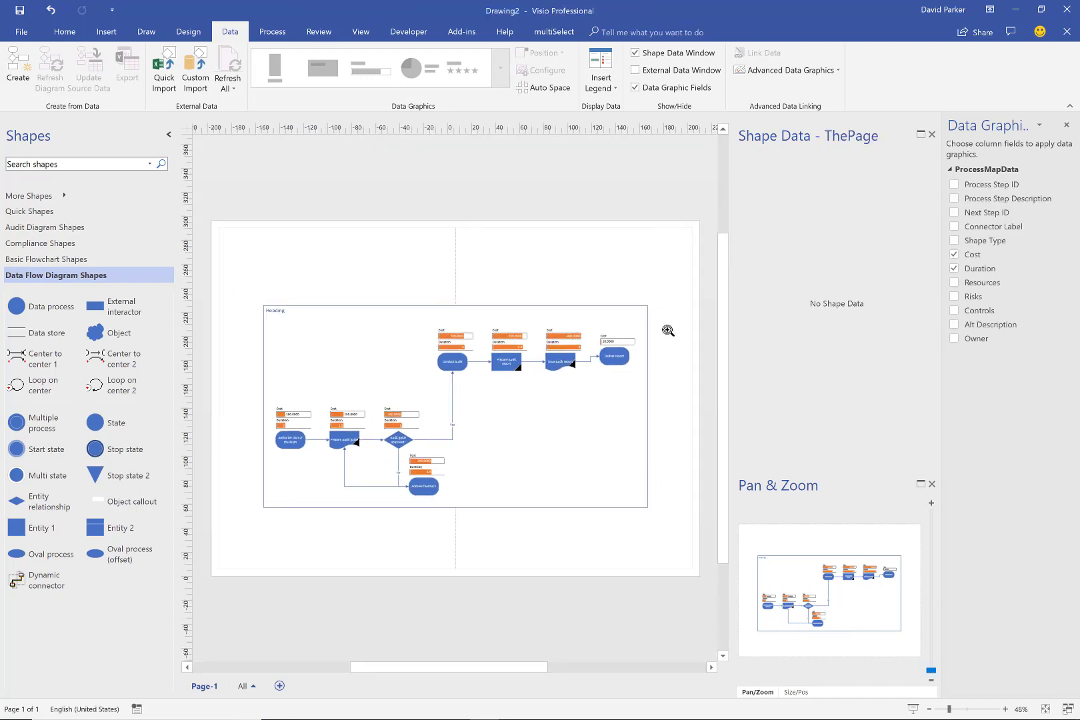
{"action": "left_click_drag", "start_coordinate": [667, 330], "coordinate": [544, 410]}
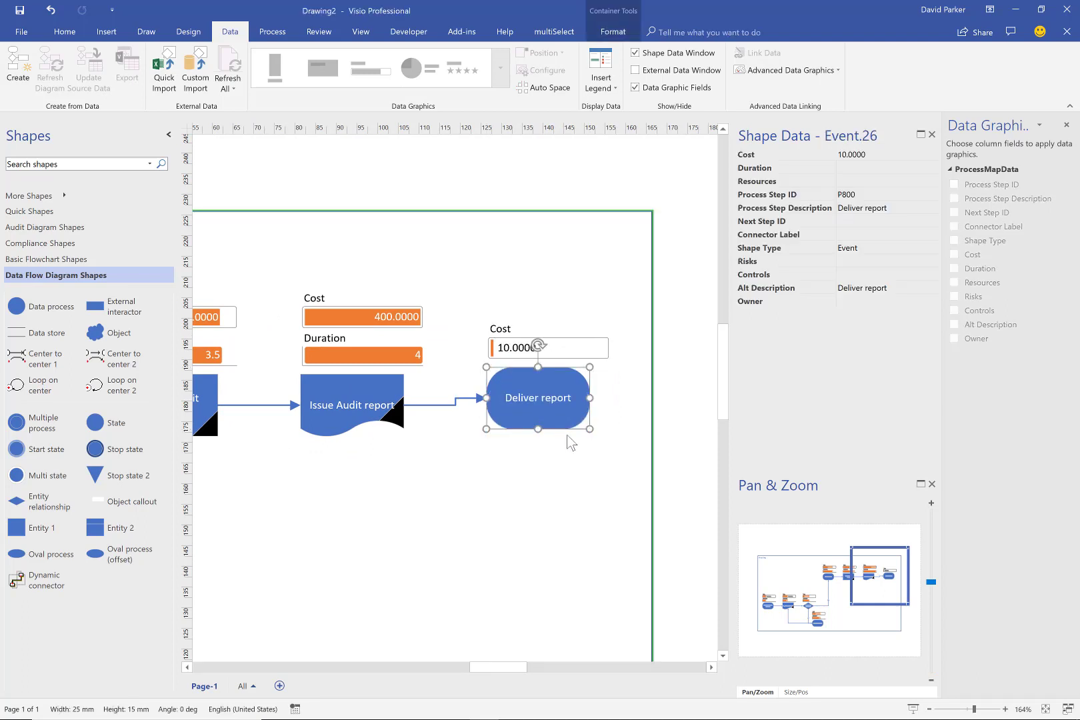
{"action": "left_click", "coordinate": [47, 228]}
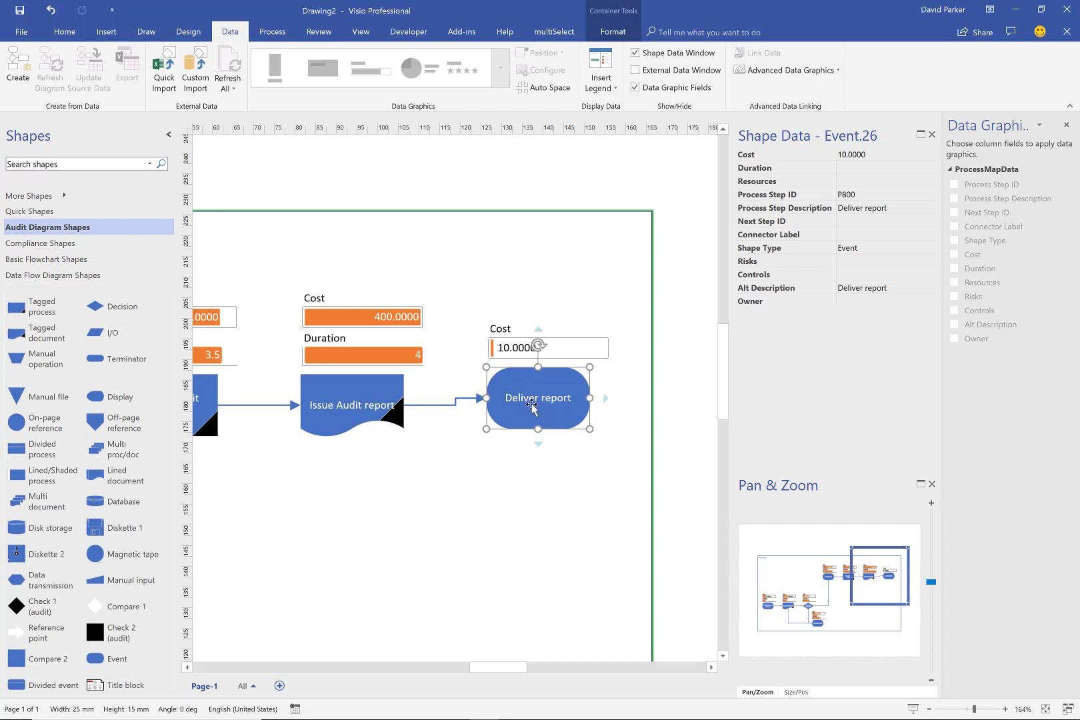
{"action": "mouse_move", "coordinate": [539, 447]}
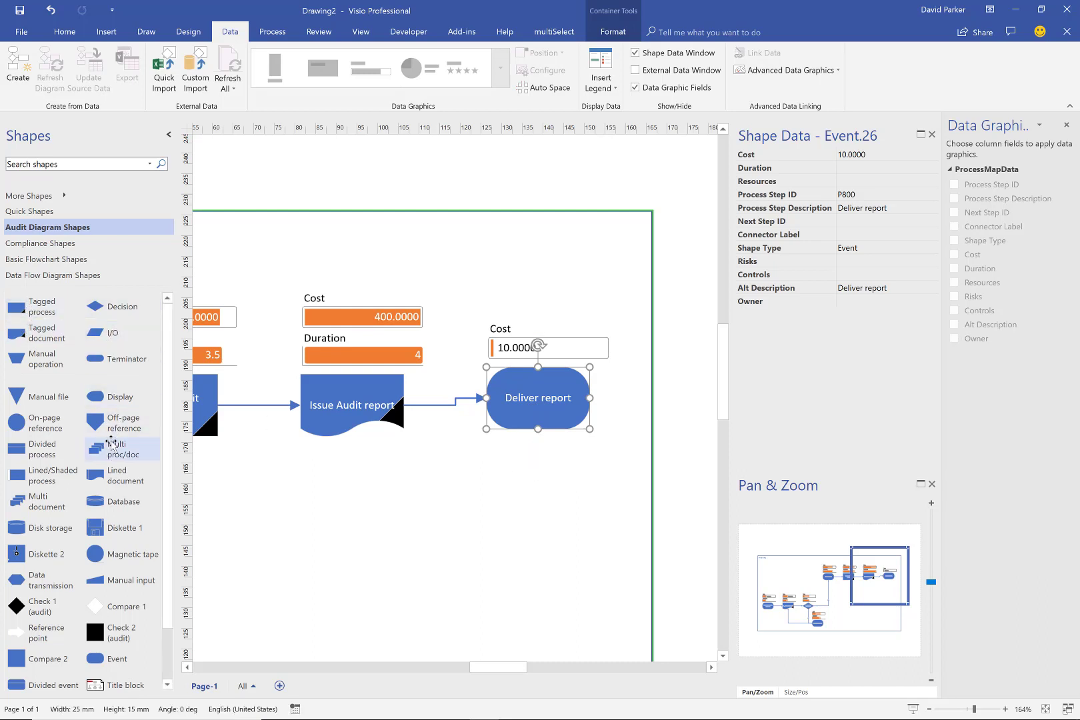
{"action": "left_click_drag", "start_coordinate": [96, 360], "coordinate": [541, 452]}
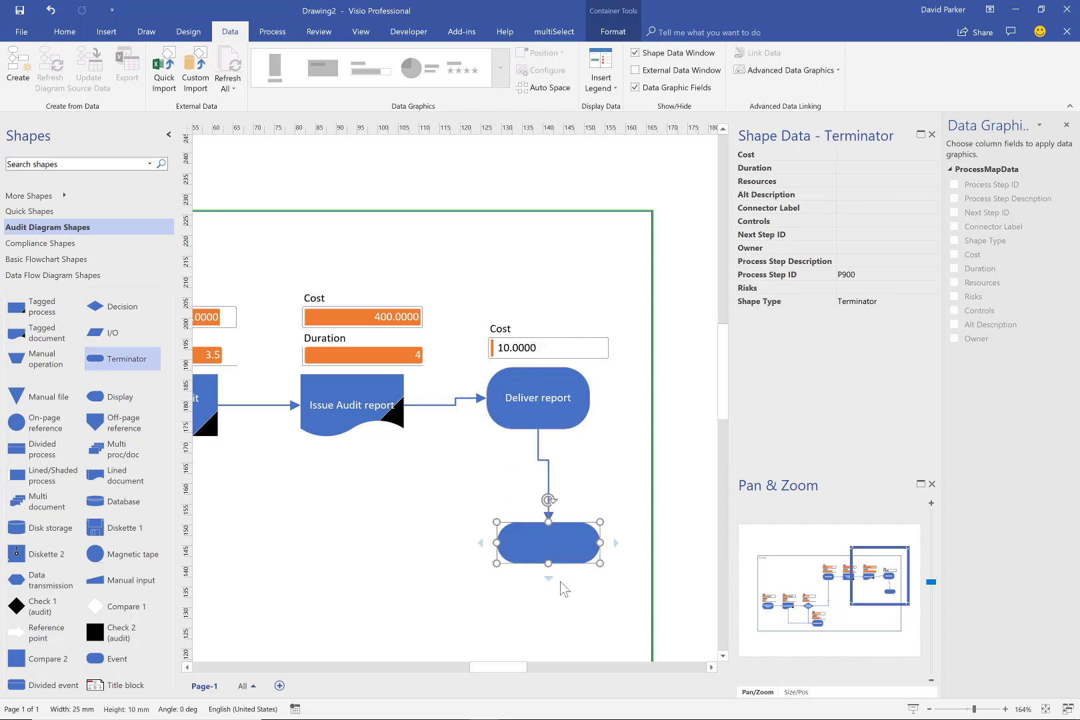
{"action": "left_click_drag", "start_coordinate": [572, 545], "coordinate": [557, 546]}
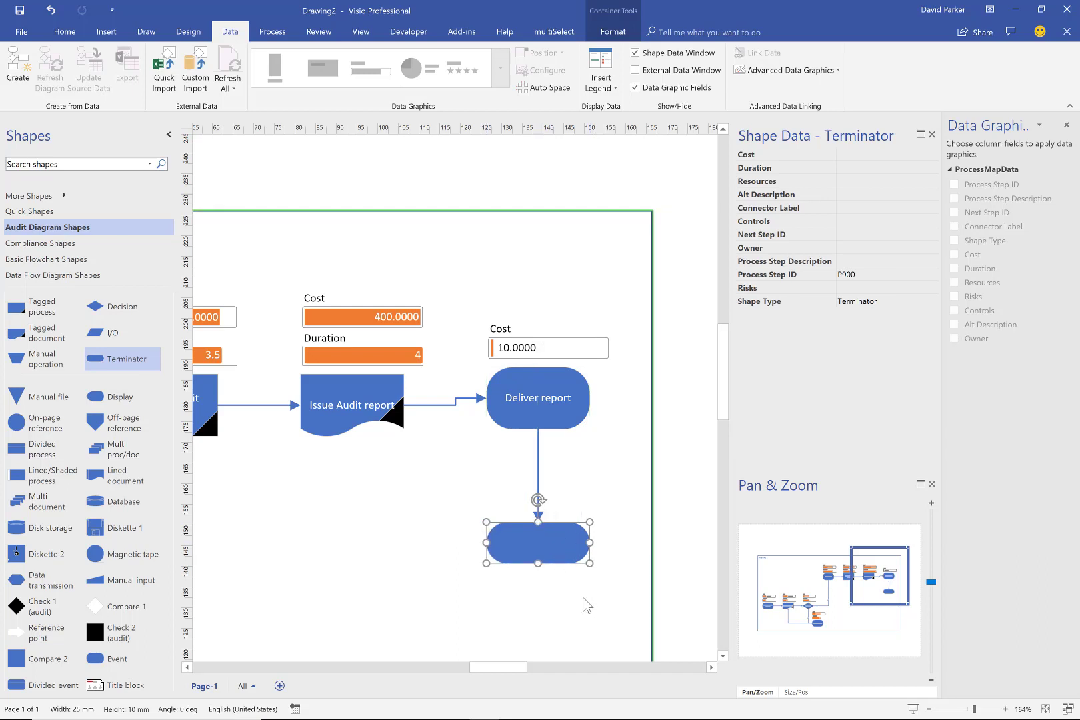
{"action": "type", "text": "End"}
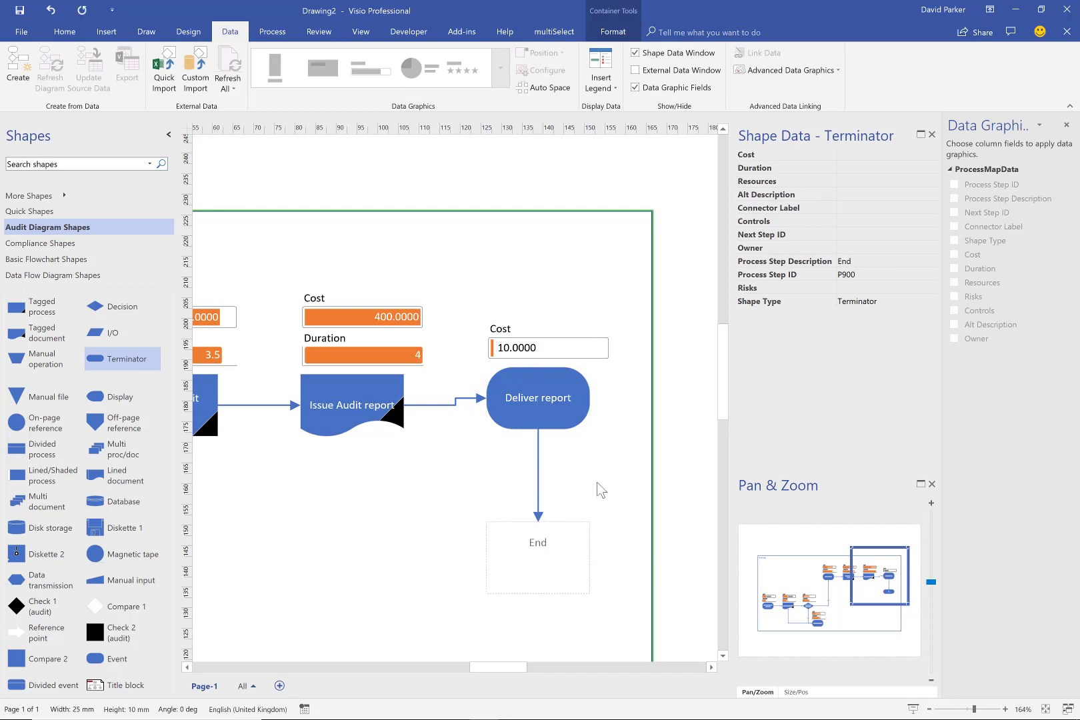
{"action": "key", "text": "Escape"}
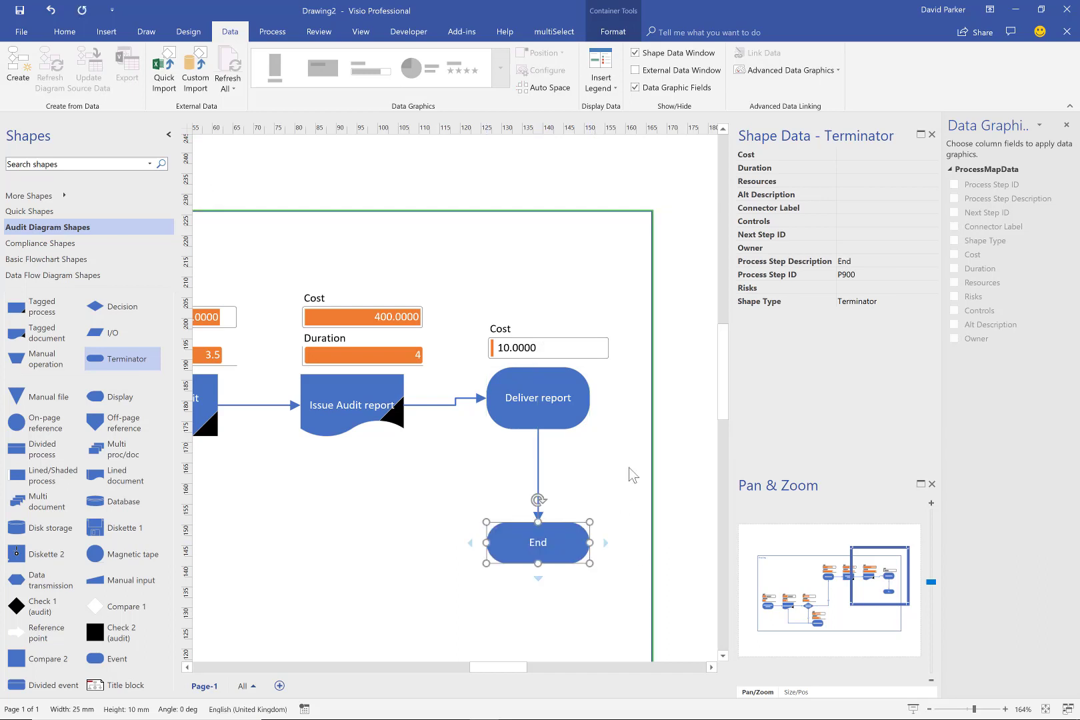
Select the audit diagram's container and update the source data with the current diagram content
{"action": "key", "text": "ctrl+shift+w"}
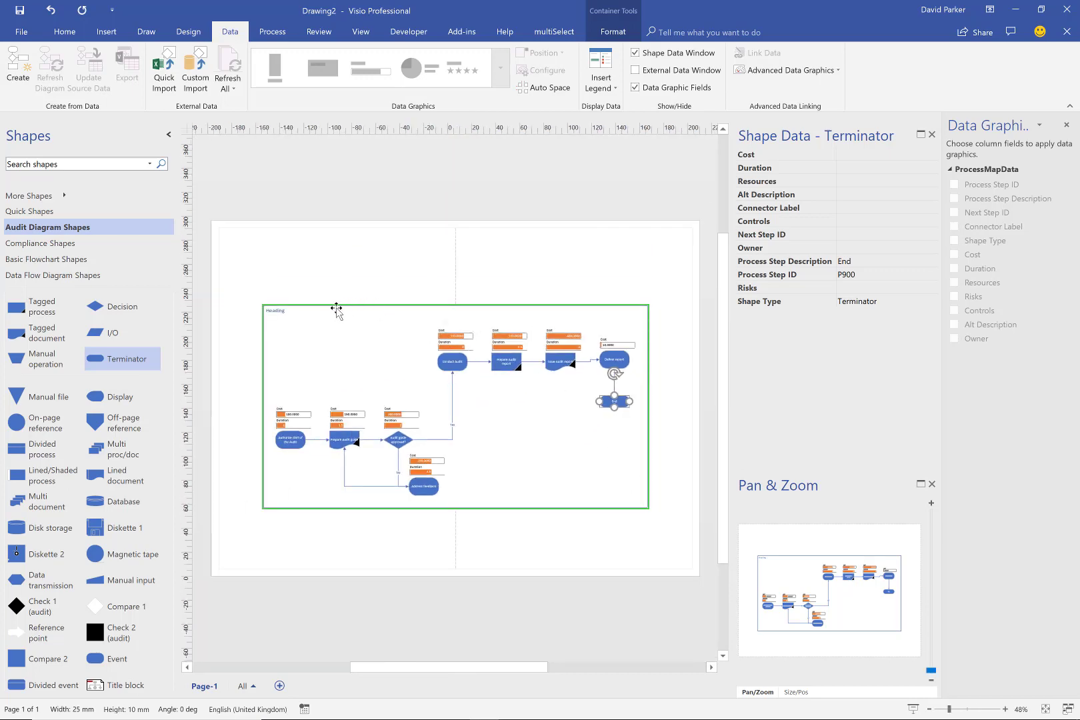
{"action": "left_click", "coordinate": [339, 308]}
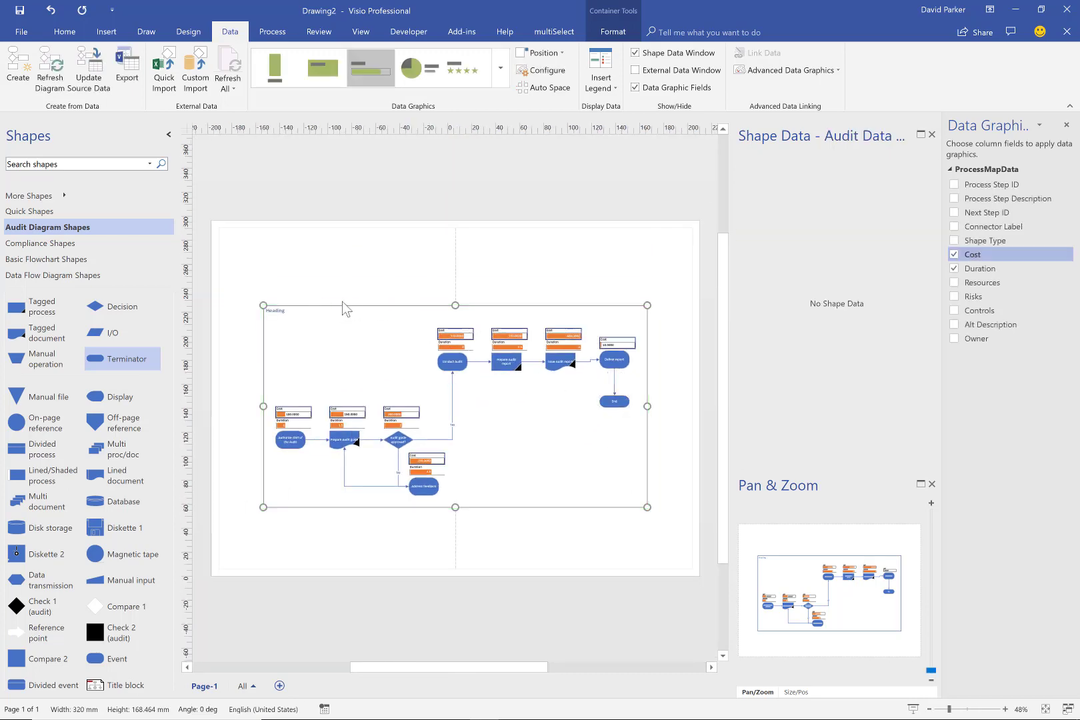
{"action": "left_click", "coordinate": [95, 75]}
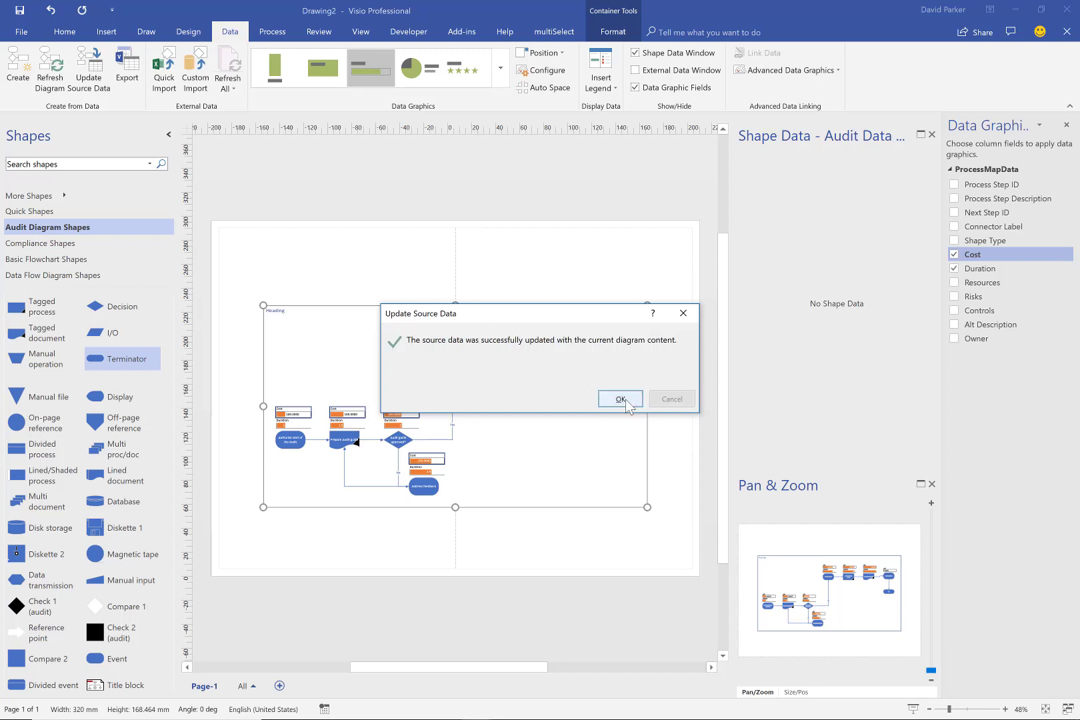
{"action": "left_click", "coordinate": [620, 398]}
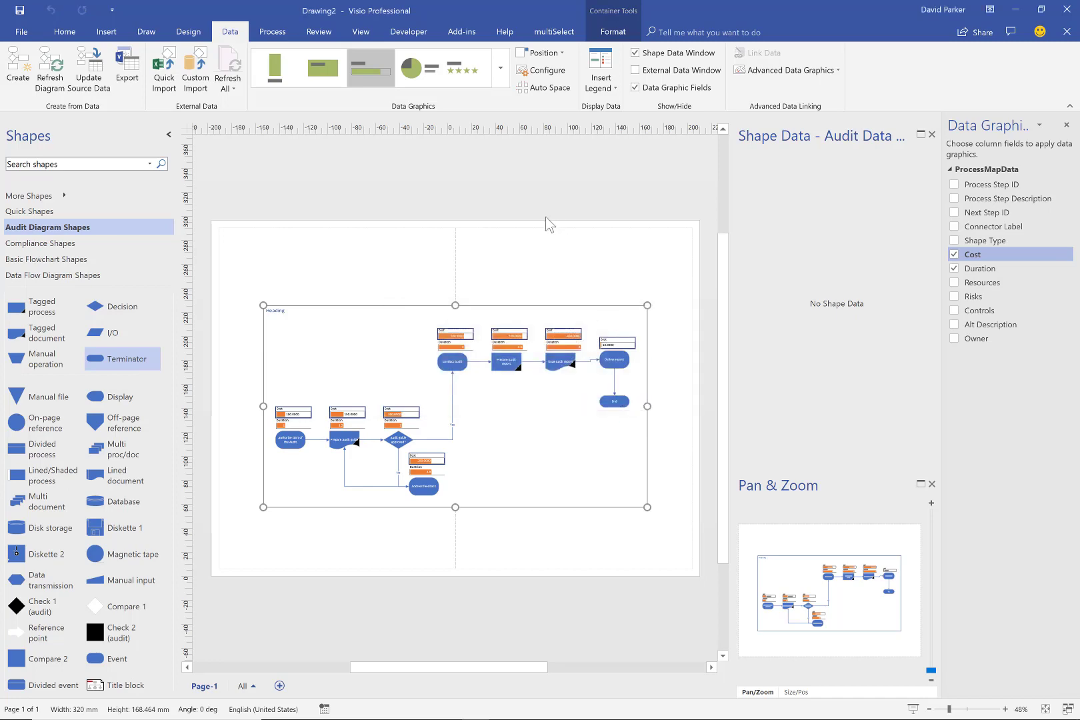
Switch to Excel and open the recent workbook Audit_DataVisualizerProcessMap1.xlsx to check the updated process map table
{"action": "key", "text": "alt+Tab"}
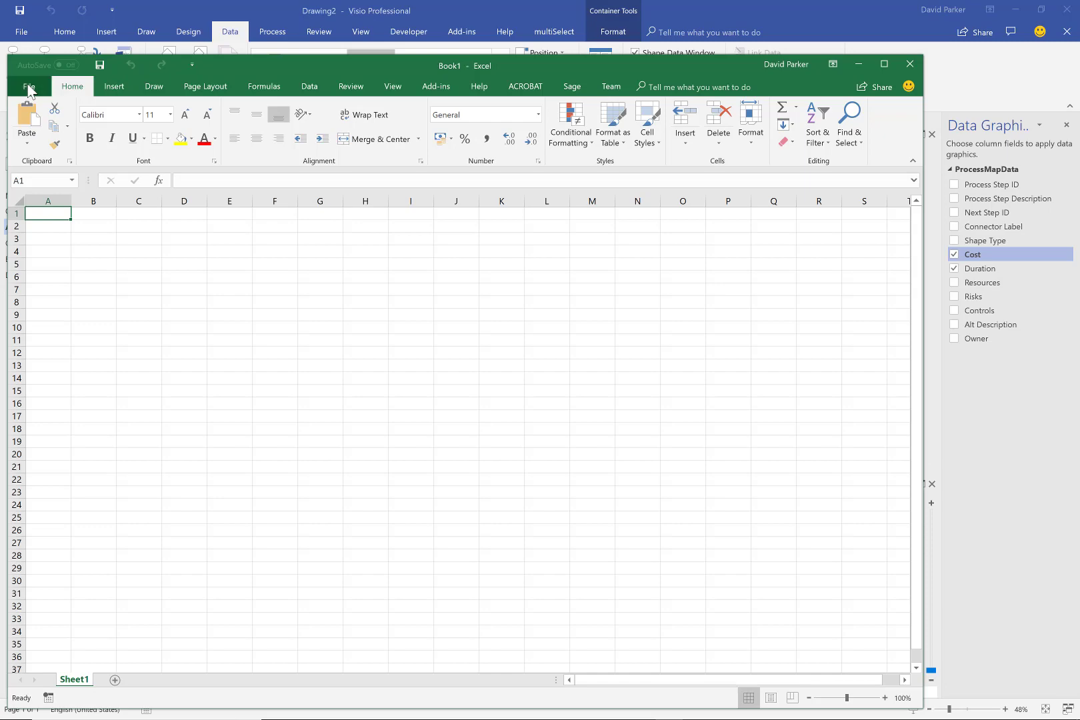
{"action": "left_click", "coordinate": [27, 85]}
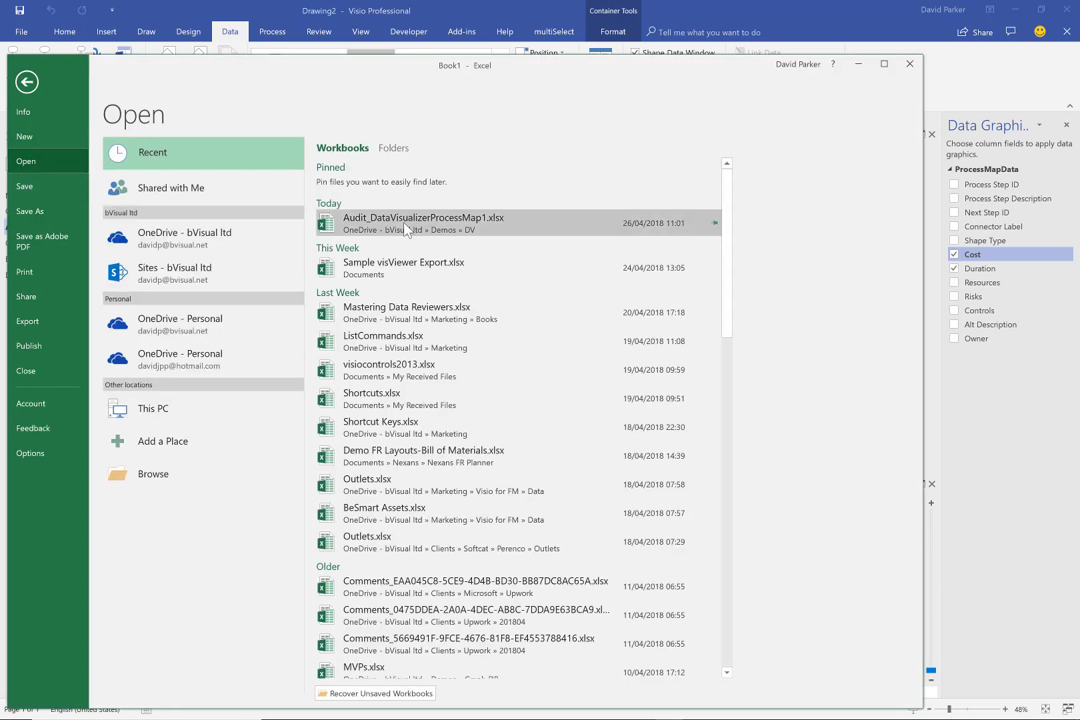
{"action": "key", "text": "Escape"}
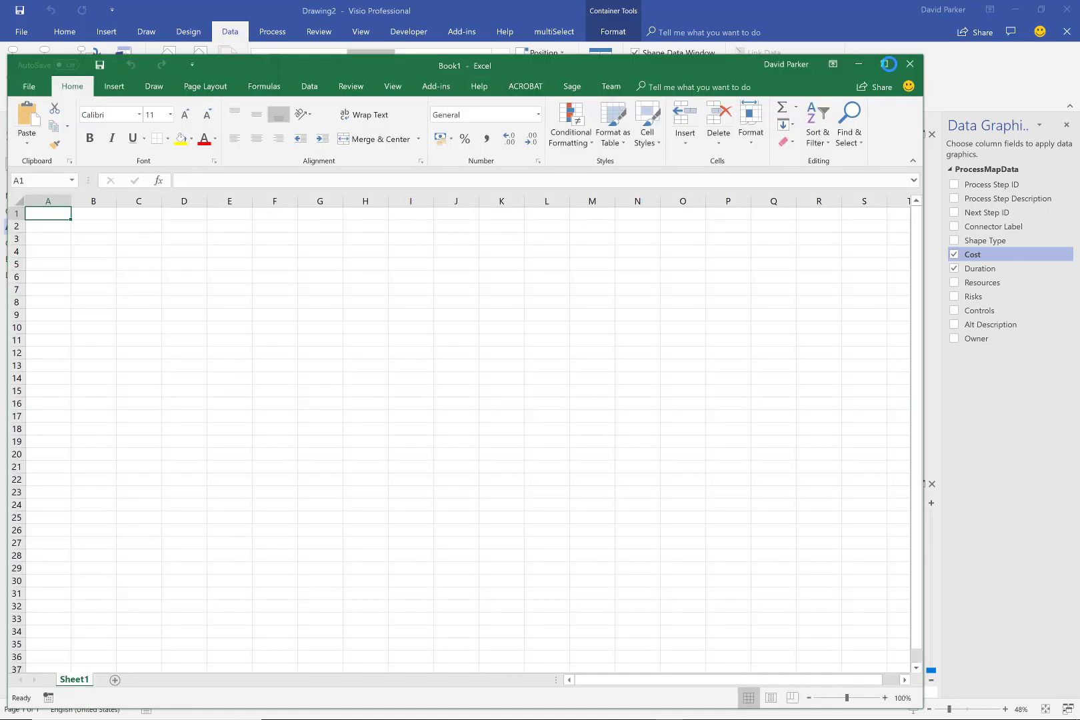
{"action": "left_click", "coordinate": [887, 64]}
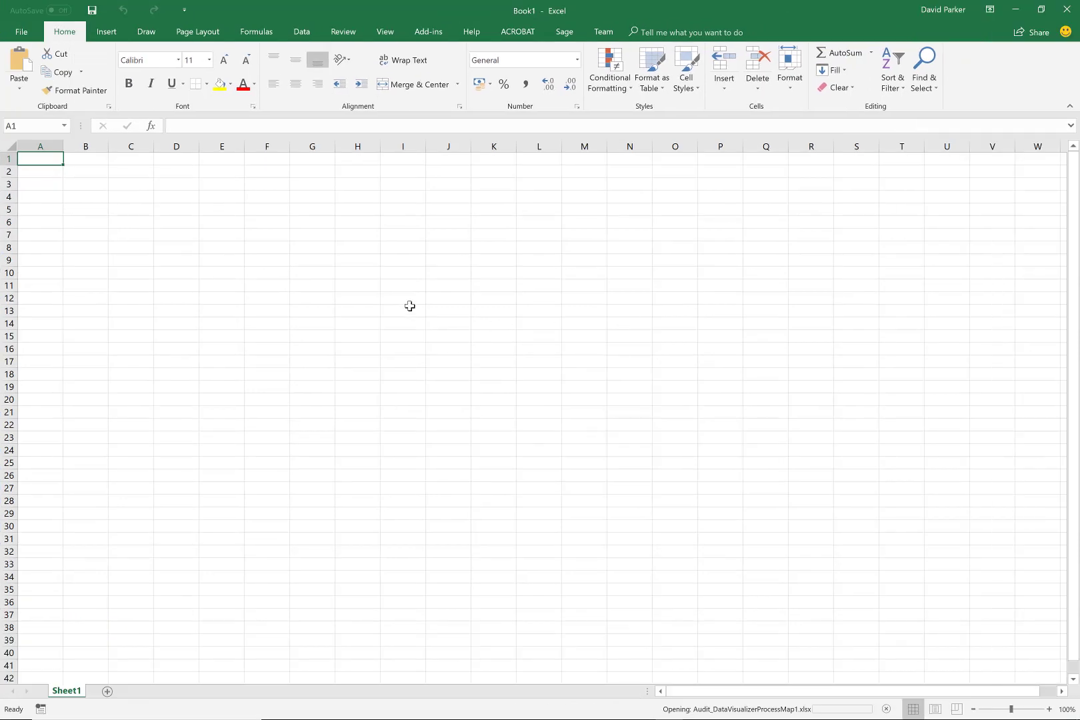
{"action": "key", "text": "alt+Tab"}
{"action": "key", "text": "alt+Tab"}
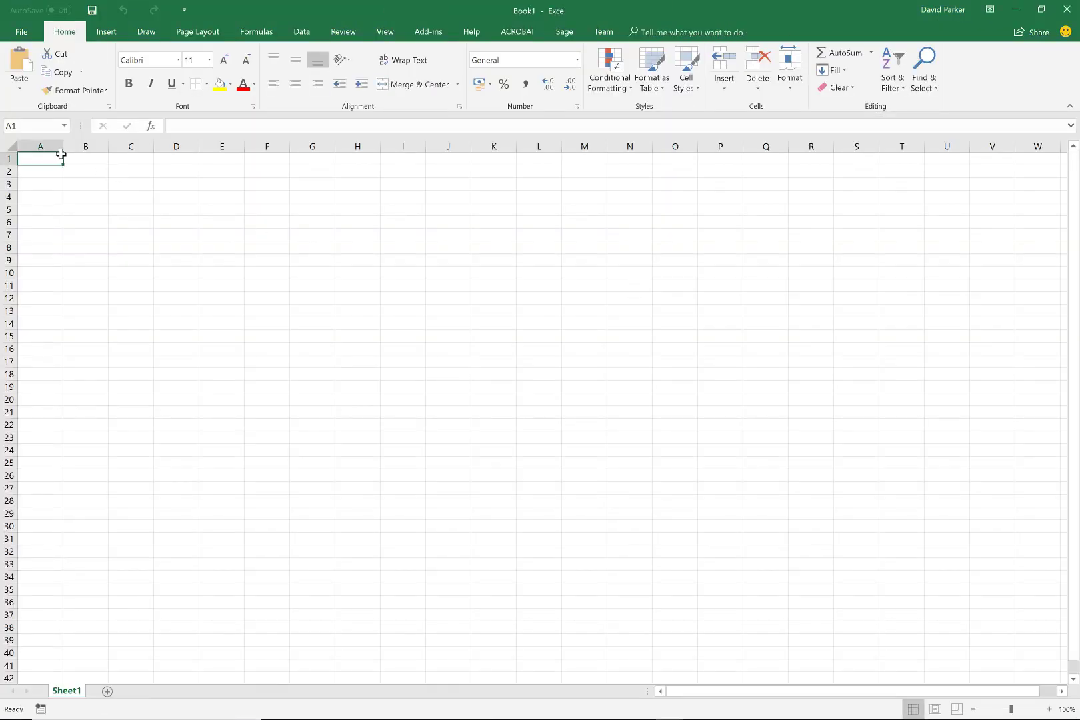
{"action": "left_click", "coordinate": [17, 39]}
{"action": "left_click", "coordinate": [494, 167]}
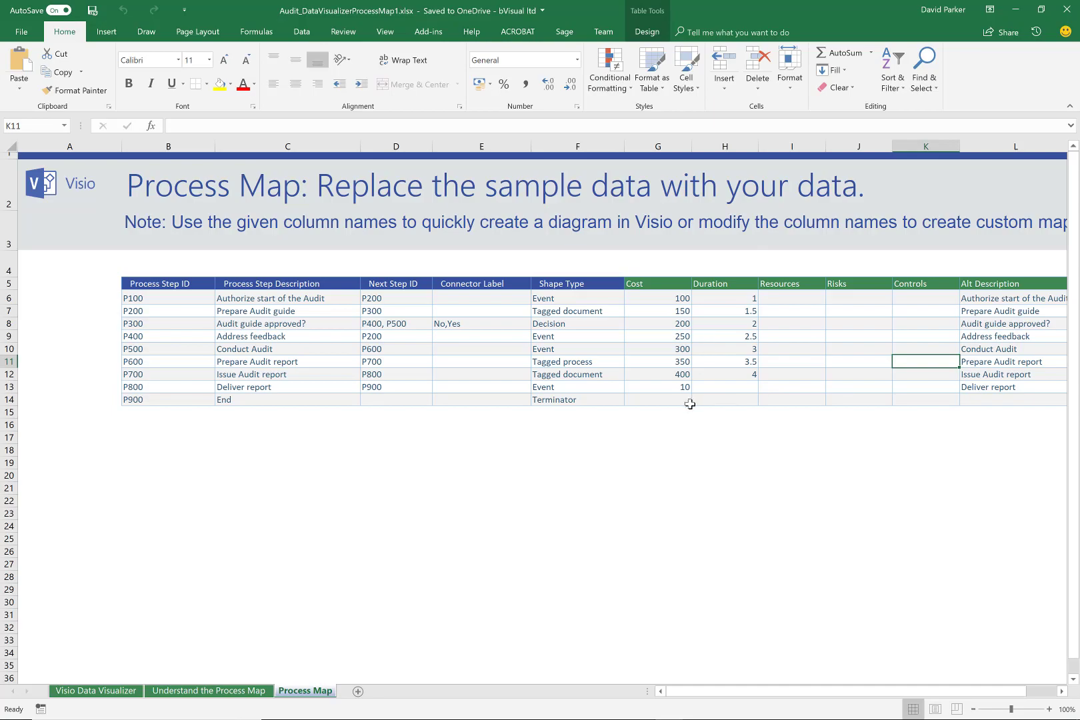
Return to Visio and enter the owner's first name in the Owner data of the Issue Audit report shape
{"action": "key", "text": "alt+Tab"}
{"action": "key", "text": "alt+Tab"}
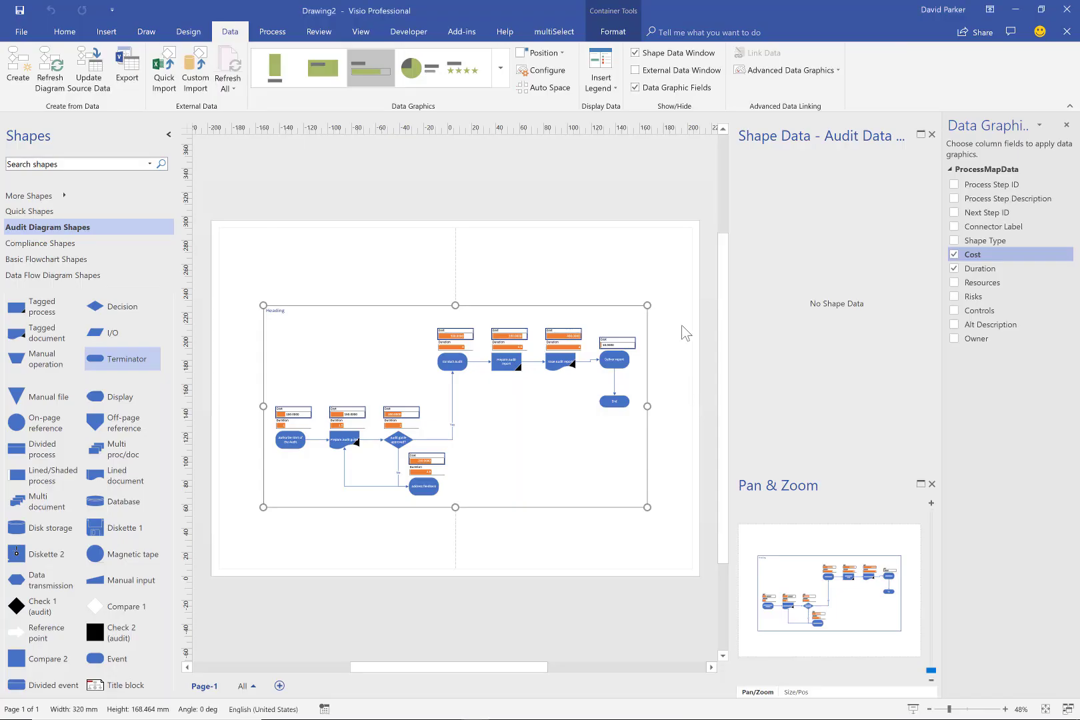
{"action": "left_click", "coordinate": [566, 365]}
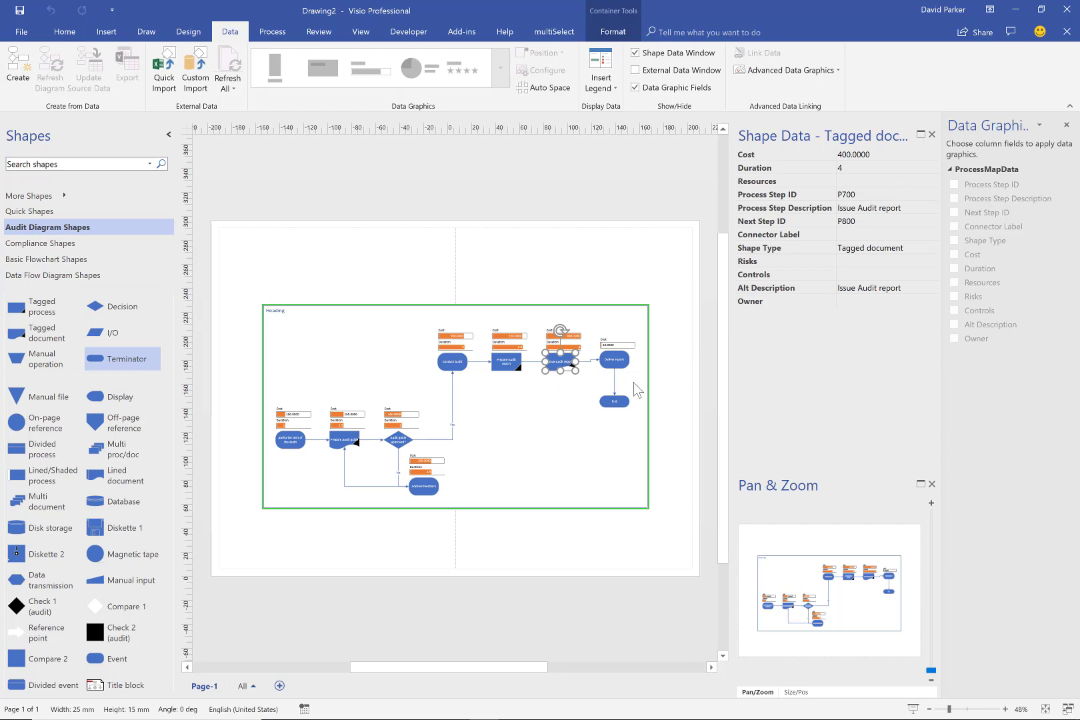
{"action": "left_click", "coordinate": [851, 303]}
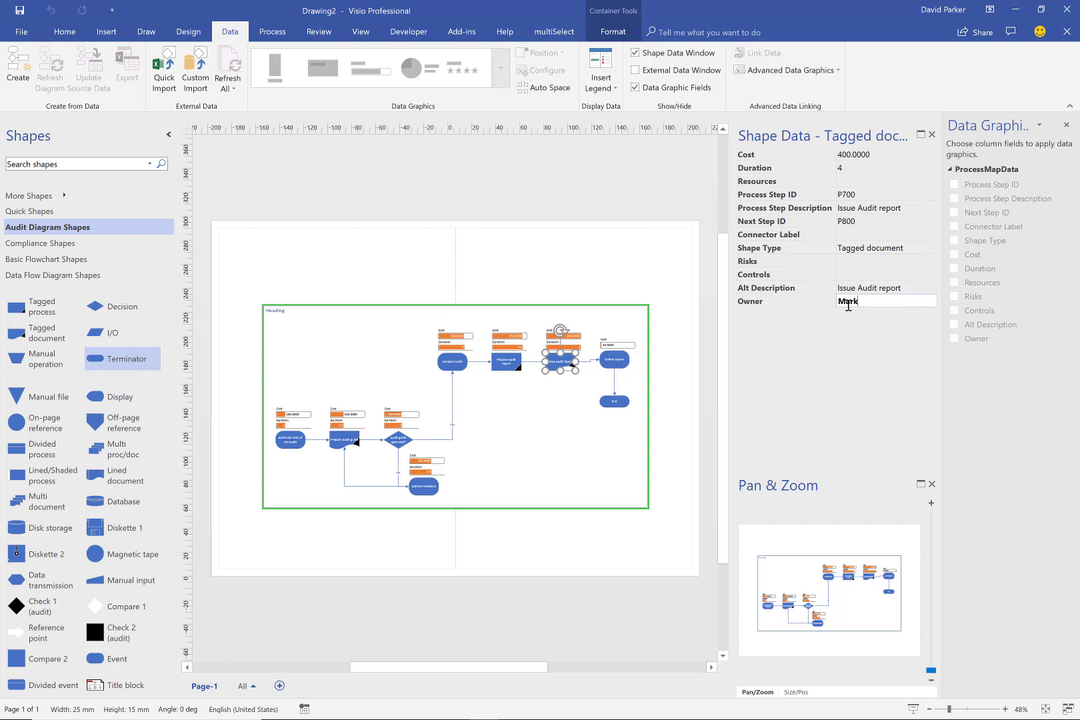
{"action": "type", "text": "Mark"}
{"action": "key", "text": "Return"}
Switch to Excel, close the Audit_DataVisualizerProcessMap1.xlsx workbook and return to the Visio drawing
{"action": "key", "text": "alt+Tab"}
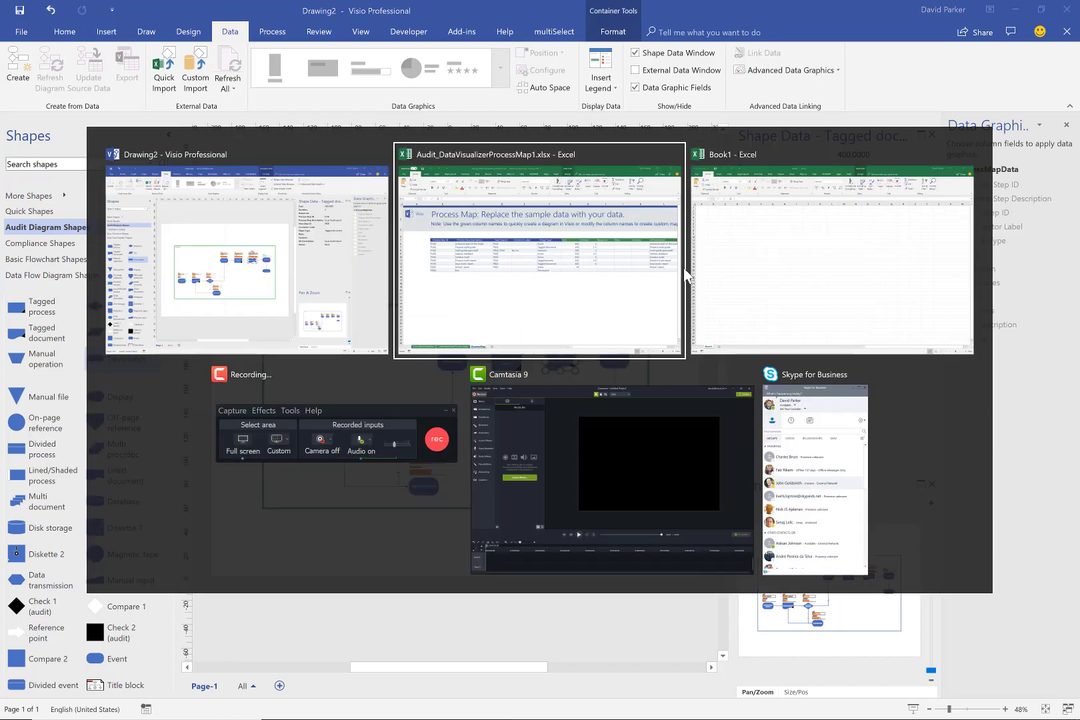
{"action": "left_click", "coordinate": [1067, 10]}
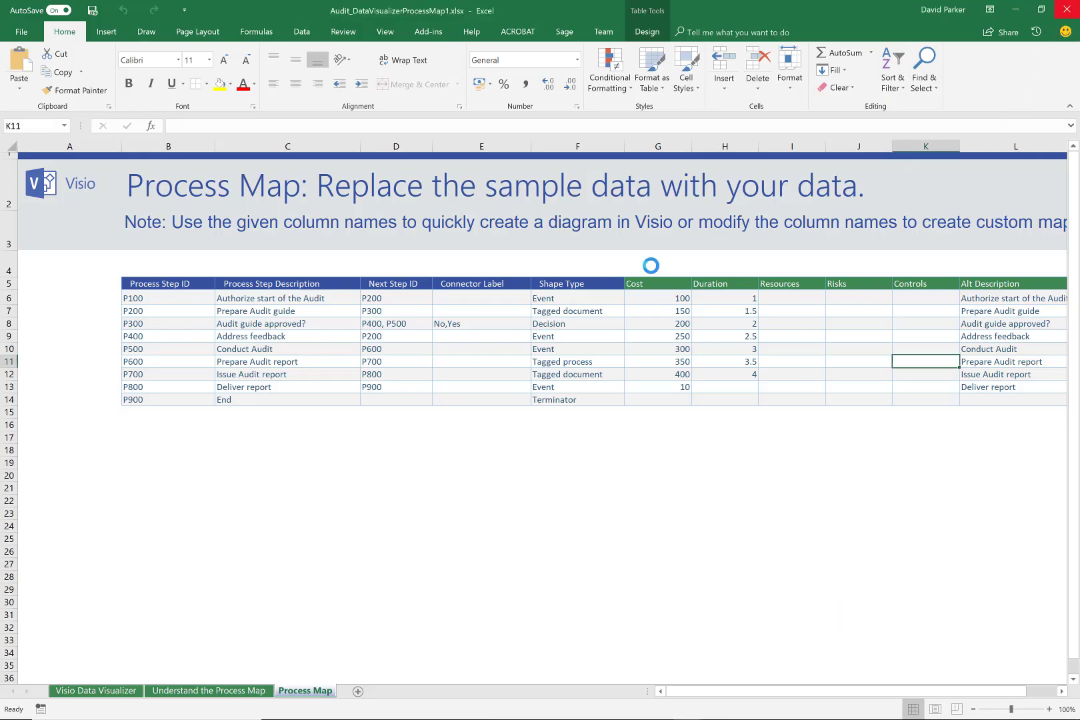
{"action": "key", "text": "alt+Tab"}
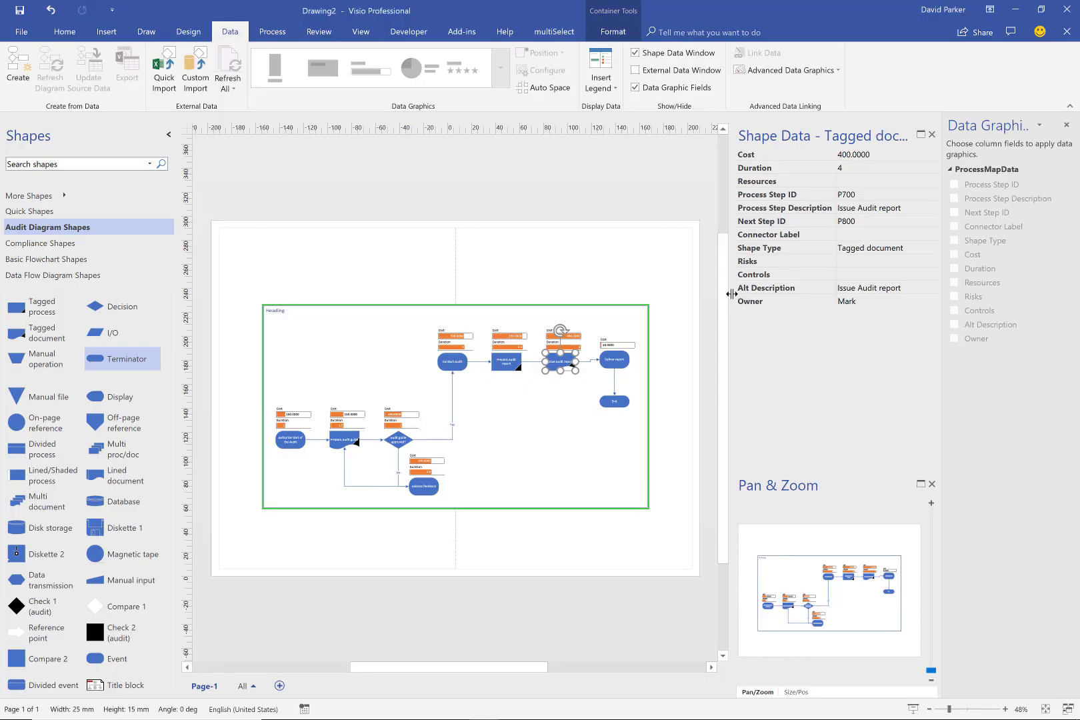
Select the audit diagram's container and write the Issue Audit report owner change back to the source data
{"action": "left_click", "coordinate": [301, 305]}
{"action": "left_click", "coordinate": [100, 77]}
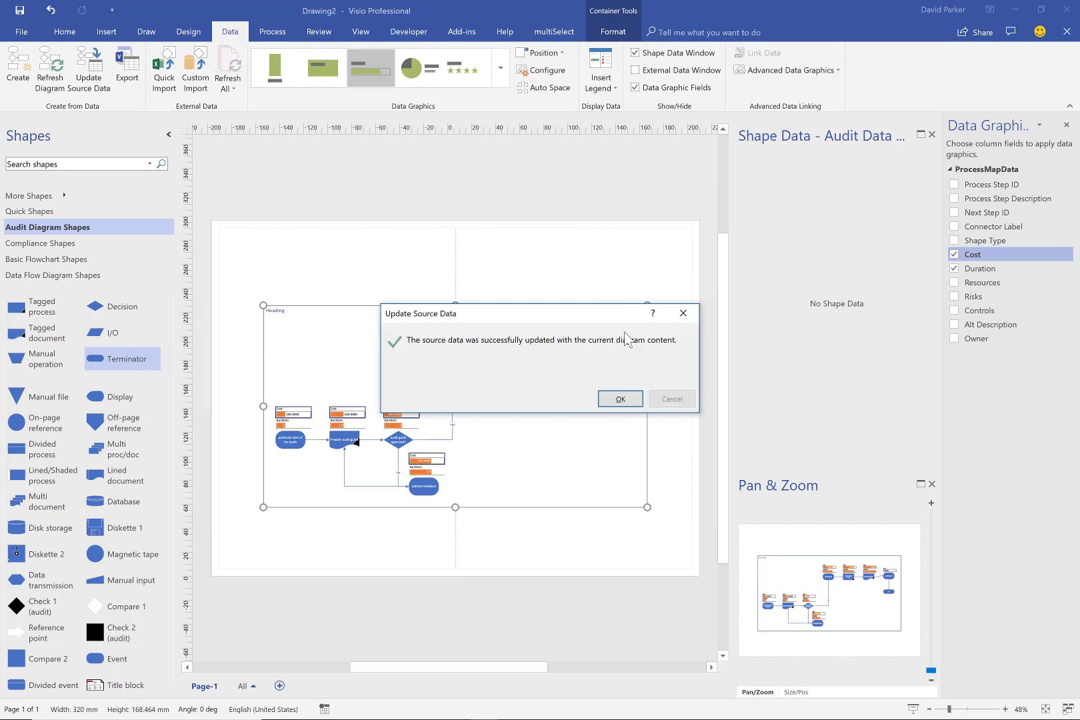
{"action": "left_click", "coordinate": [620, 399]}
Reopen Audit_DataVisualizerProcessMap1.xlsx in Excel and check the Owner cell in the Issue Audit report row
{"action": "key", "text": "alt+Tab"}
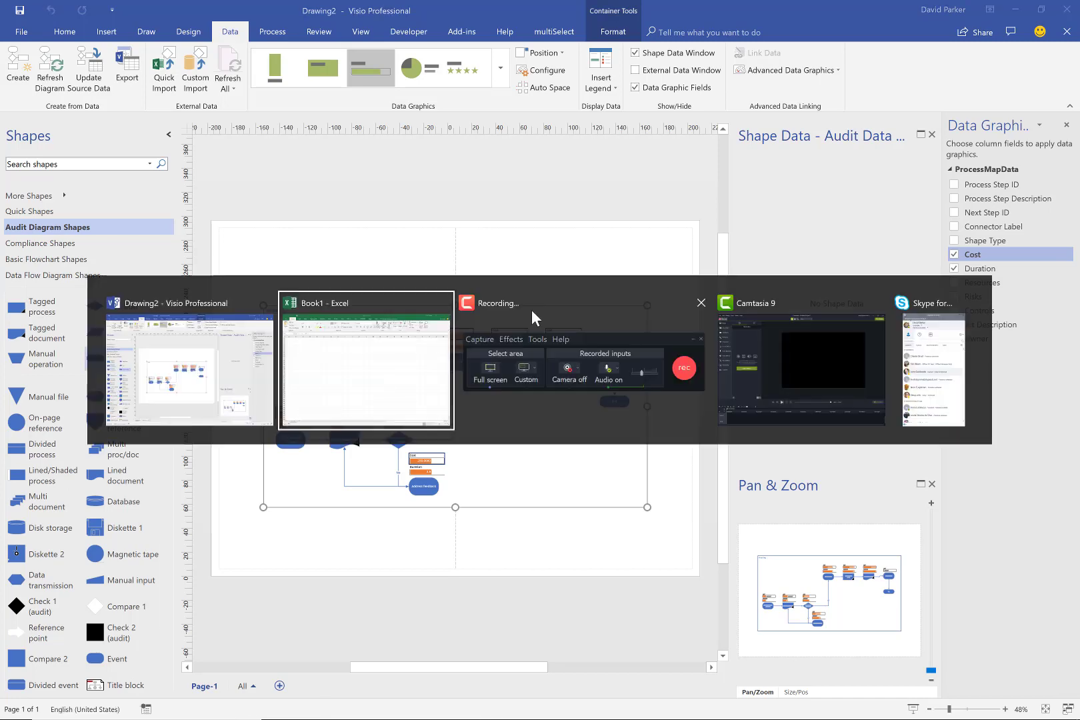
{"action": "left_click", "coordinate": [13, 32]}
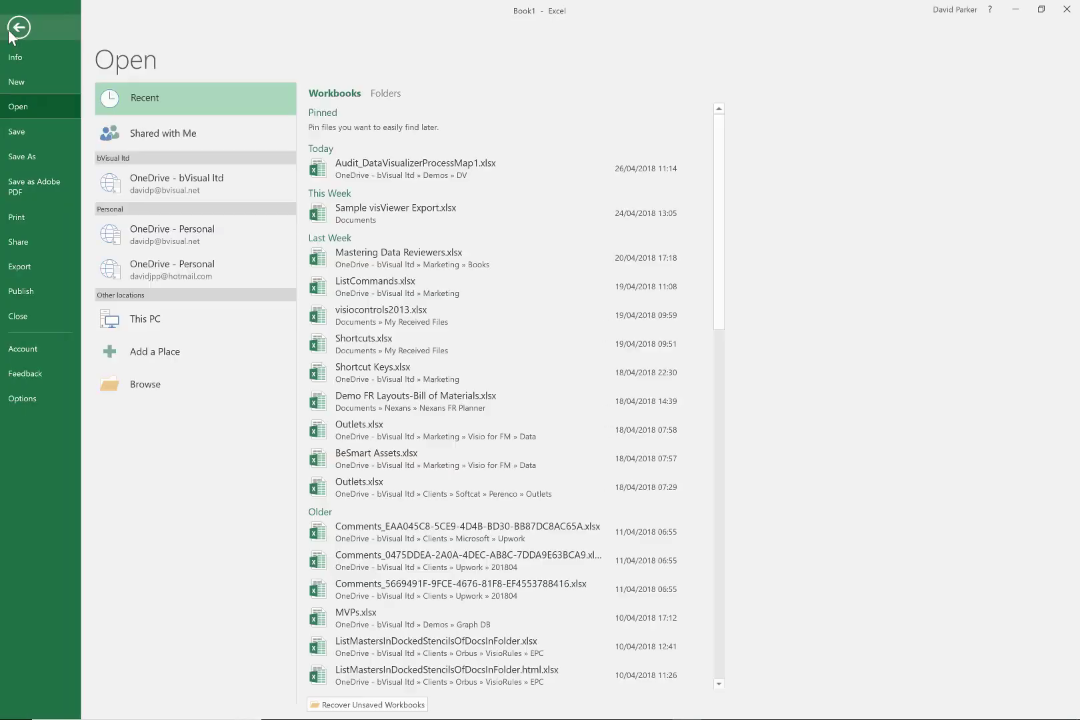
{"action": "left_click", "coordinate": [414, 169]}
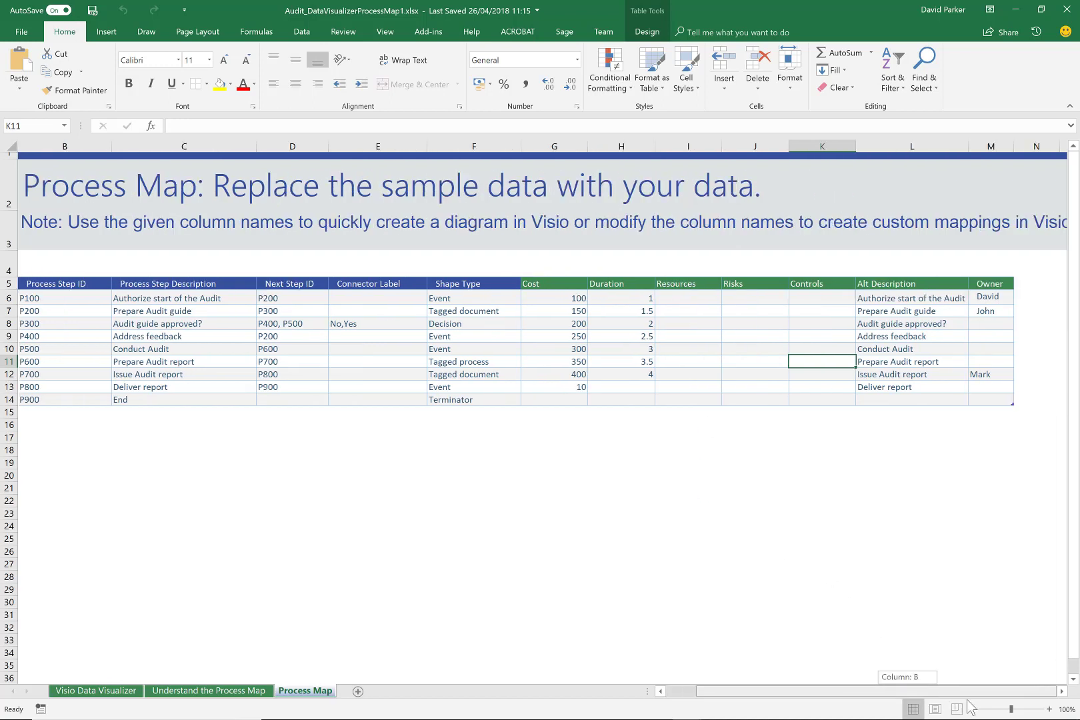
{"action": "left_click", "coordinate": [990, 374]}
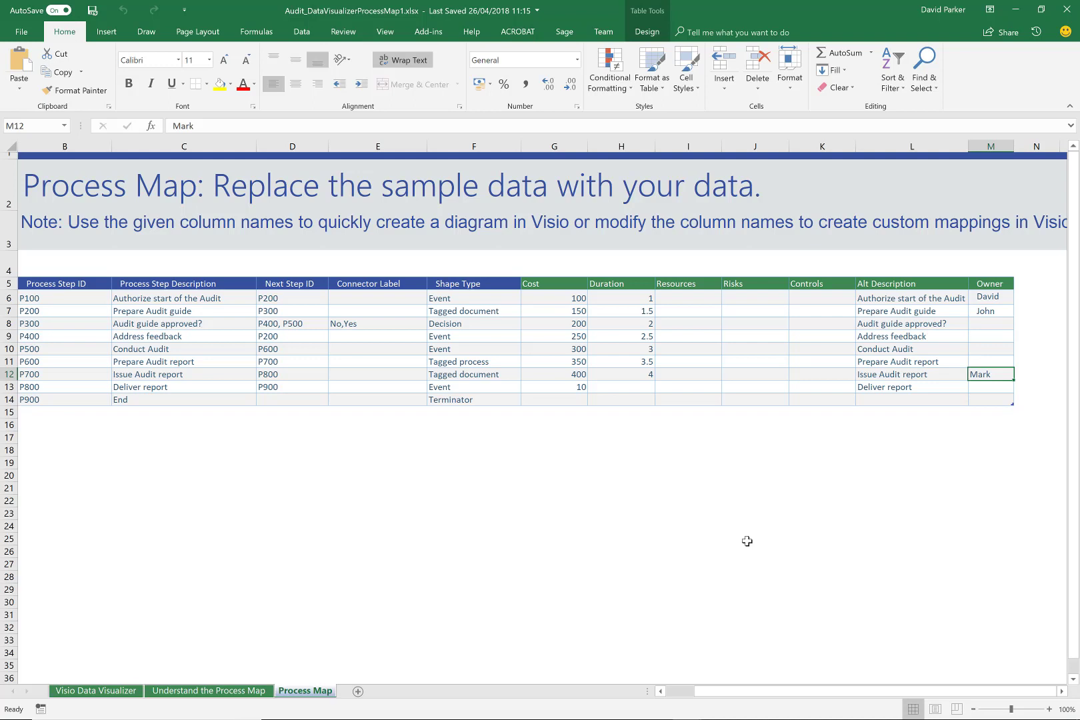
{"action": "left_click_drag", "start_coordinate": [721, 692], "coordinate": [664, 694]}
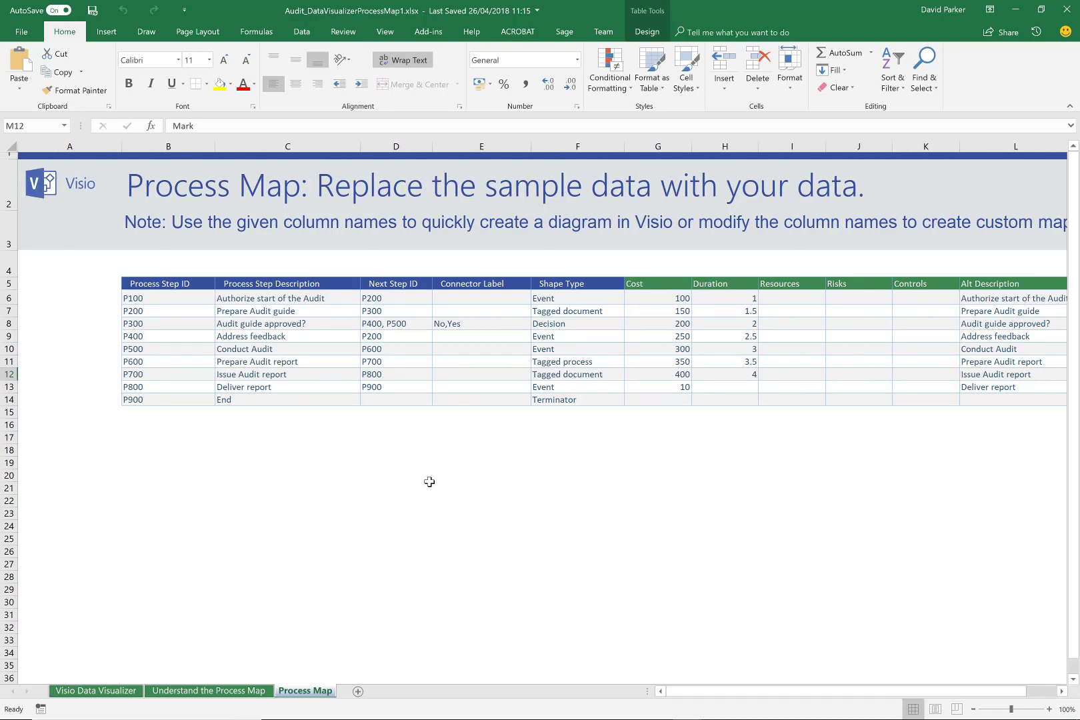
Return to Visio, deselect the container, hide the Data Graphic Fields and show the Slide Snippets pane
{"action": "key", "text": "alt+Tab"}
{"action": "key", "text": "alt+Tab"}
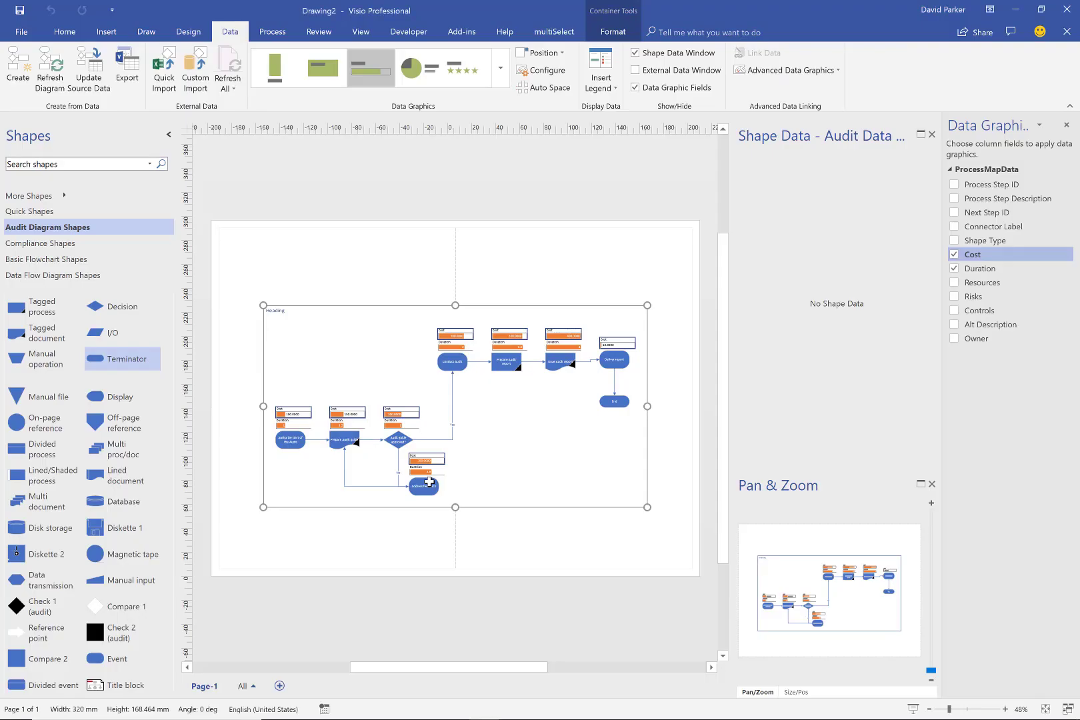
{"action": "left_click", "coordinate": [575, 285]}
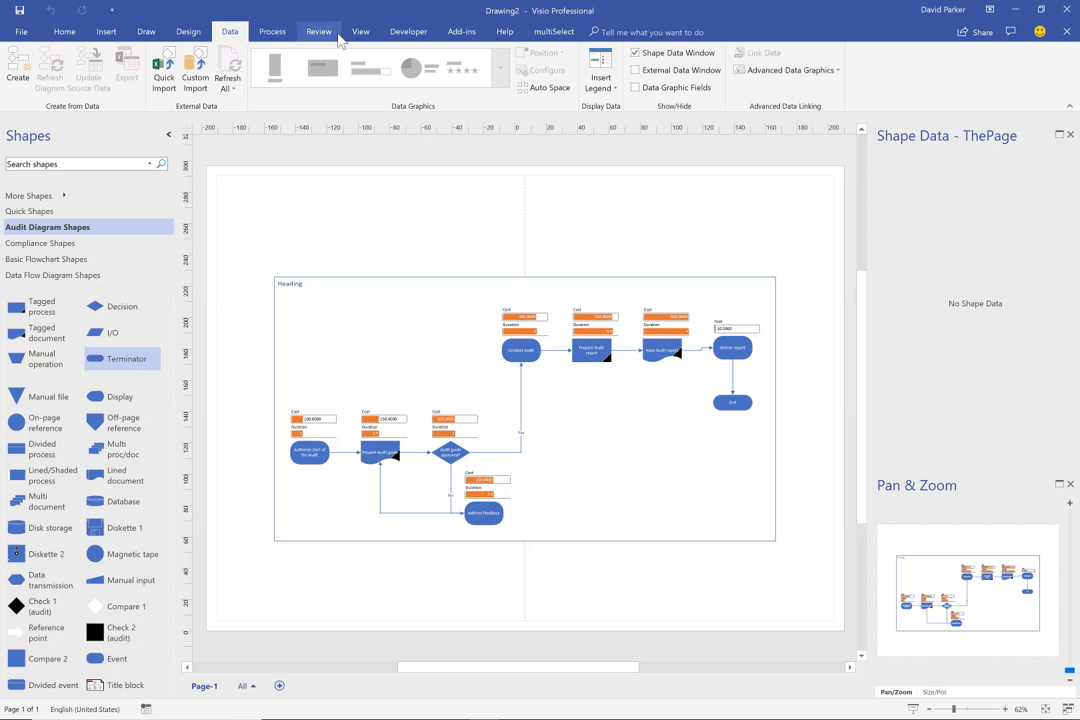
{"action": "left_click", "coordinate": [361, 31]}
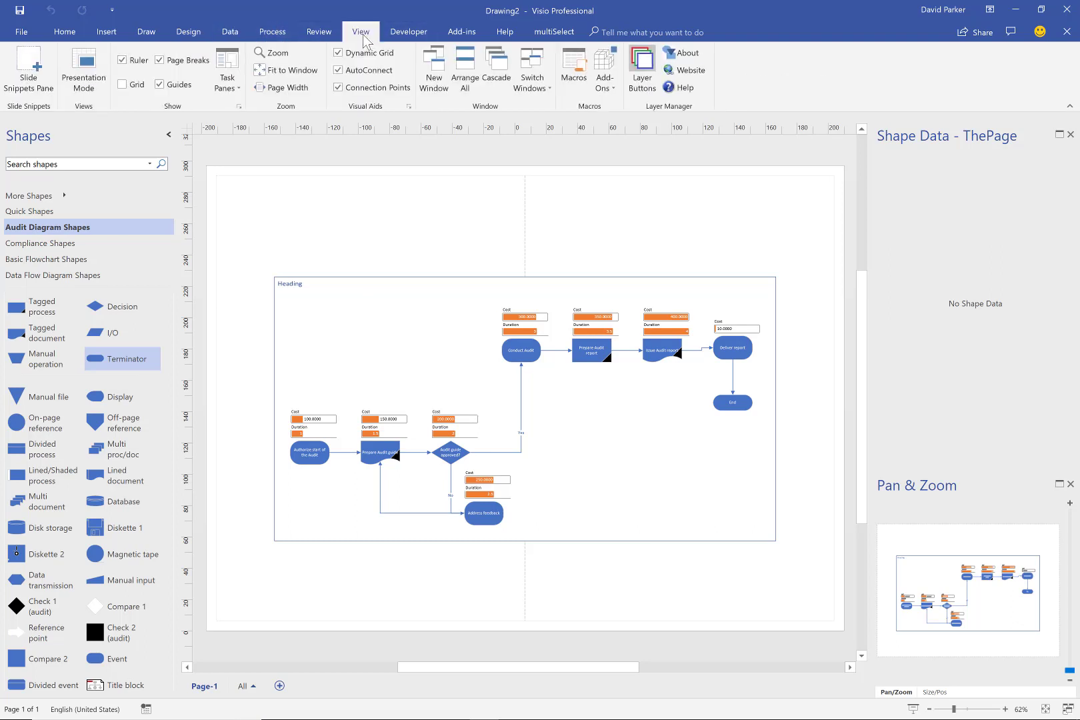
{"action": "left_click", "coordinate": [35, 90]}
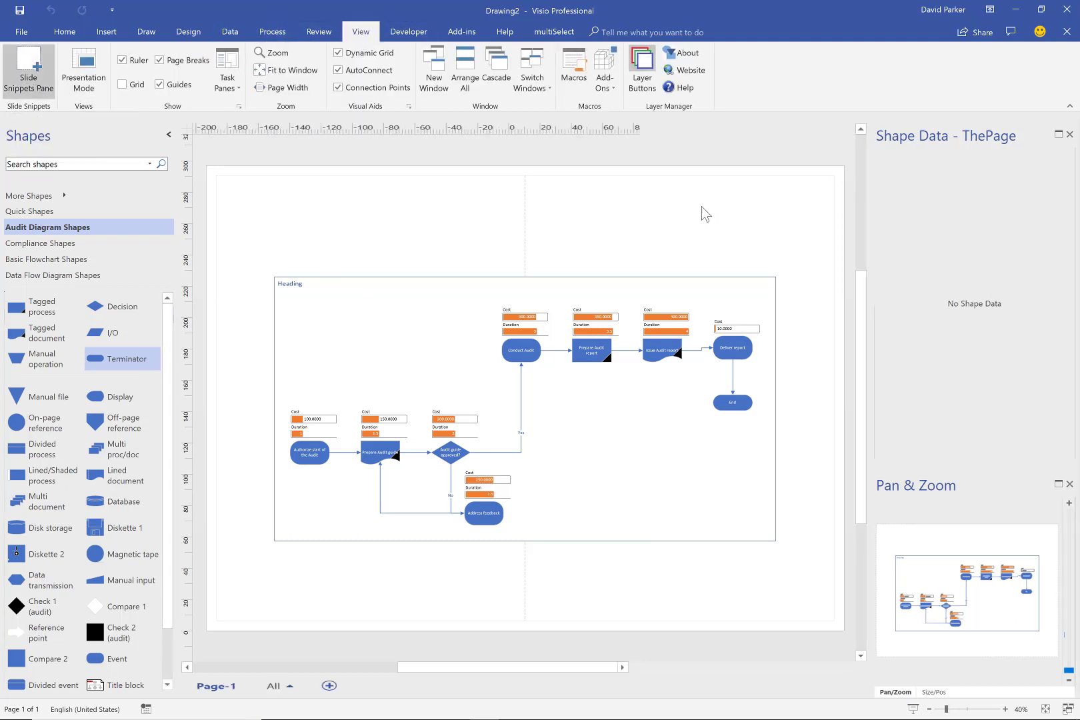
Add a slide snippet about 174 × 103 mm around the steps from Authorize start of the Audit to Address feedback, titled Start
{"action": "left_click", "coordinate": [875, 144]}
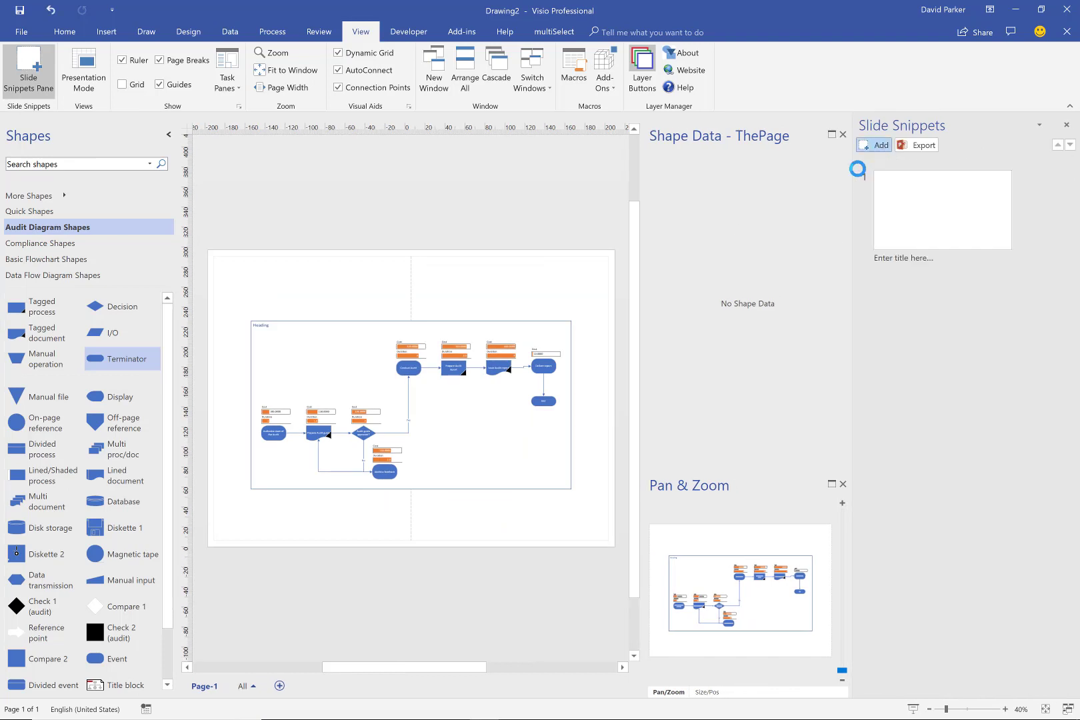
{"action": "left_click_drag", "start_coordinate": [439, 415], "coordinate": [424, 436]}
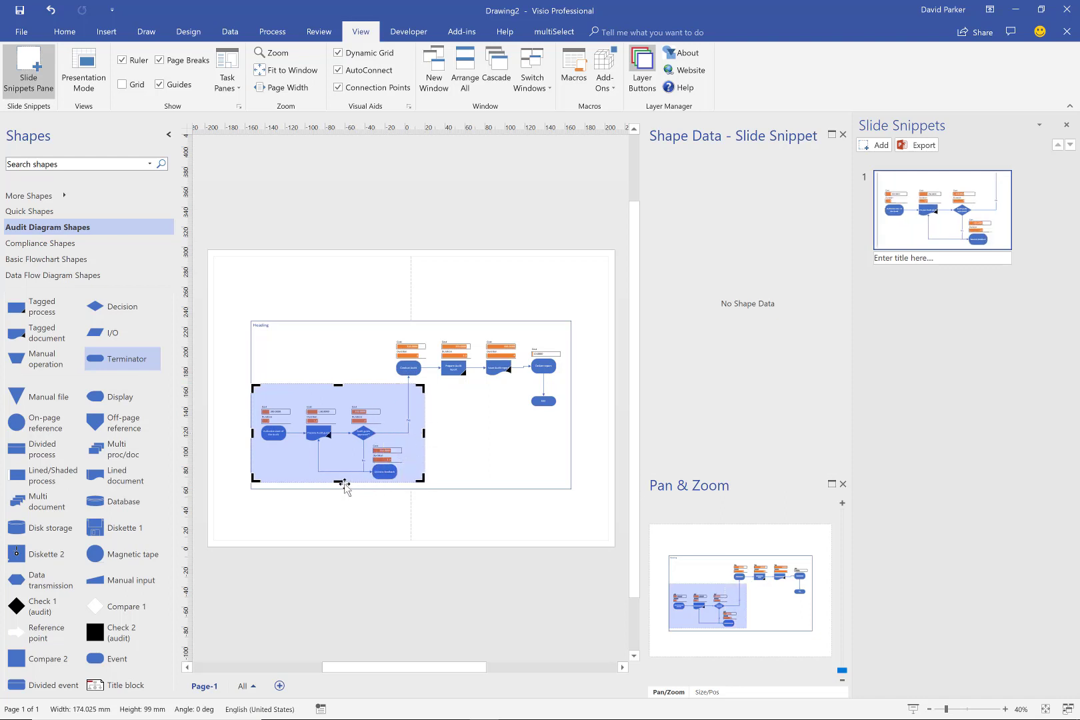
{"action": "left_click_drag", "start_coordinate": [339, 484], "coordinate": [339, 490]}
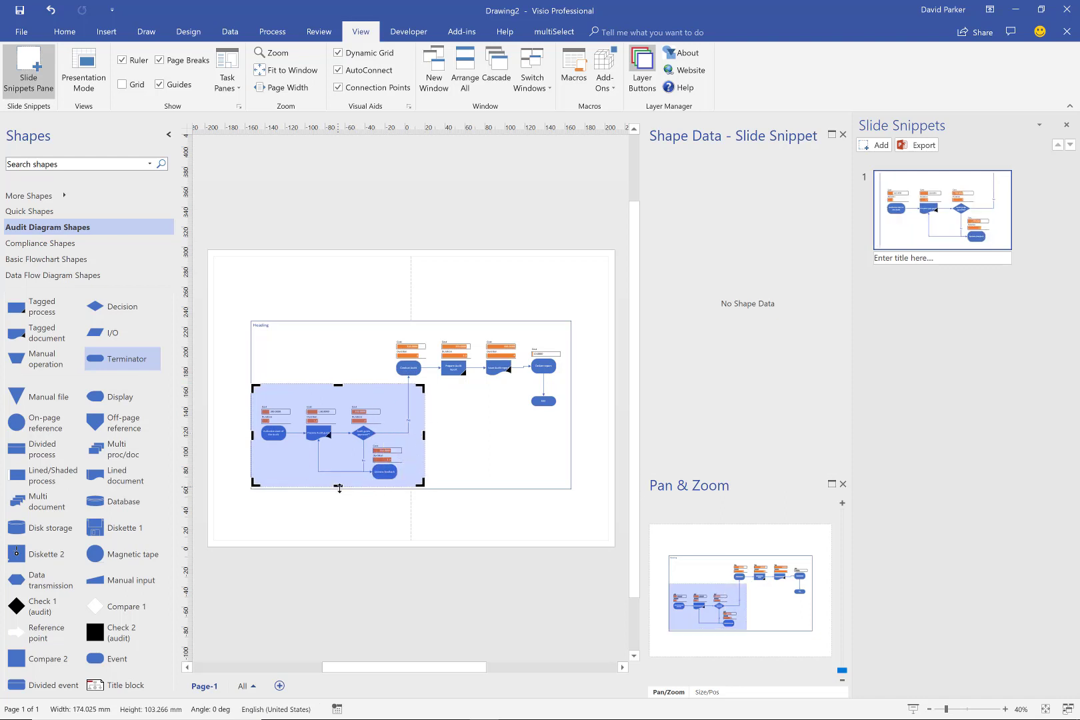
{"action": "left_click", "coordinate": [913, 257]}
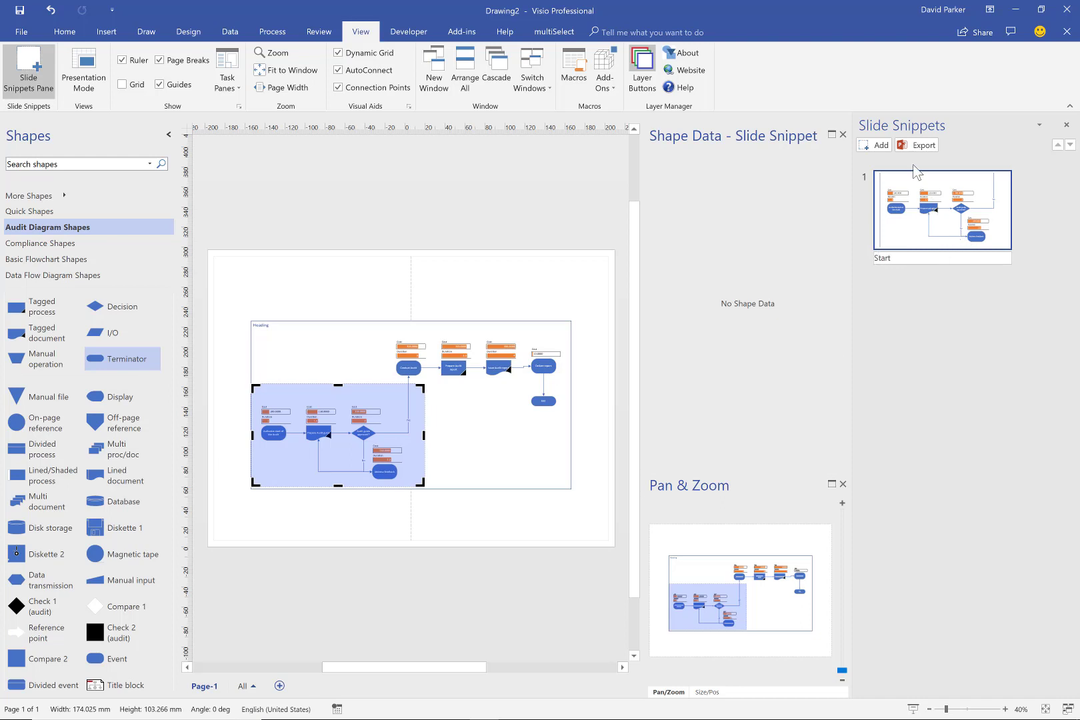
Add a second slide snippet about 186 × 99 mm around the steps from Conduct Audit to End, titled End
{"action": "left_click", "coordinate": [876, 146]}
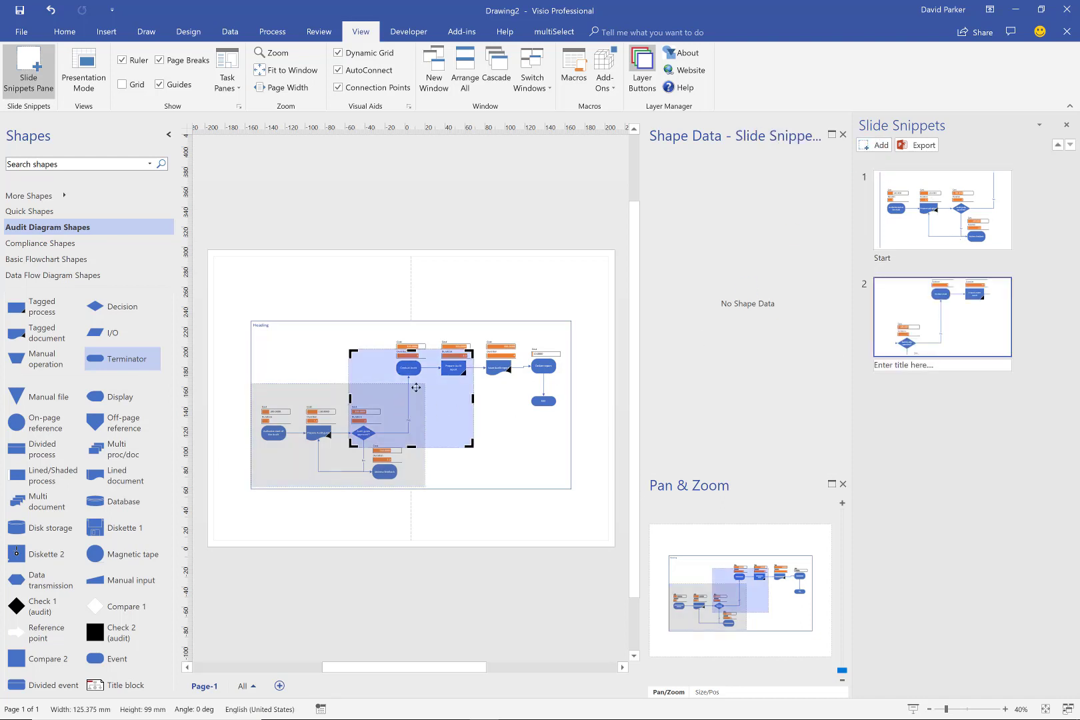
{"action": "left_click_drag", "start_coordinate": [416, 387], "coordinate": [565, 368]}
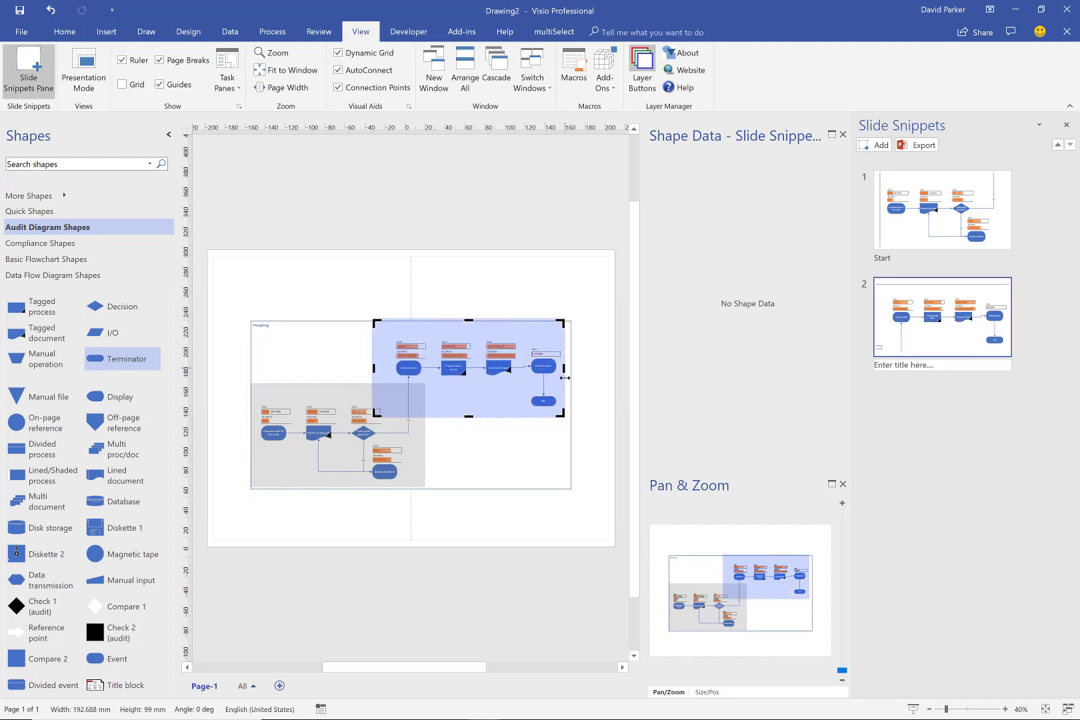
{"action": "left_click_drag", "start_coordinate": [373, 370], "coordinate": [381, 369]}
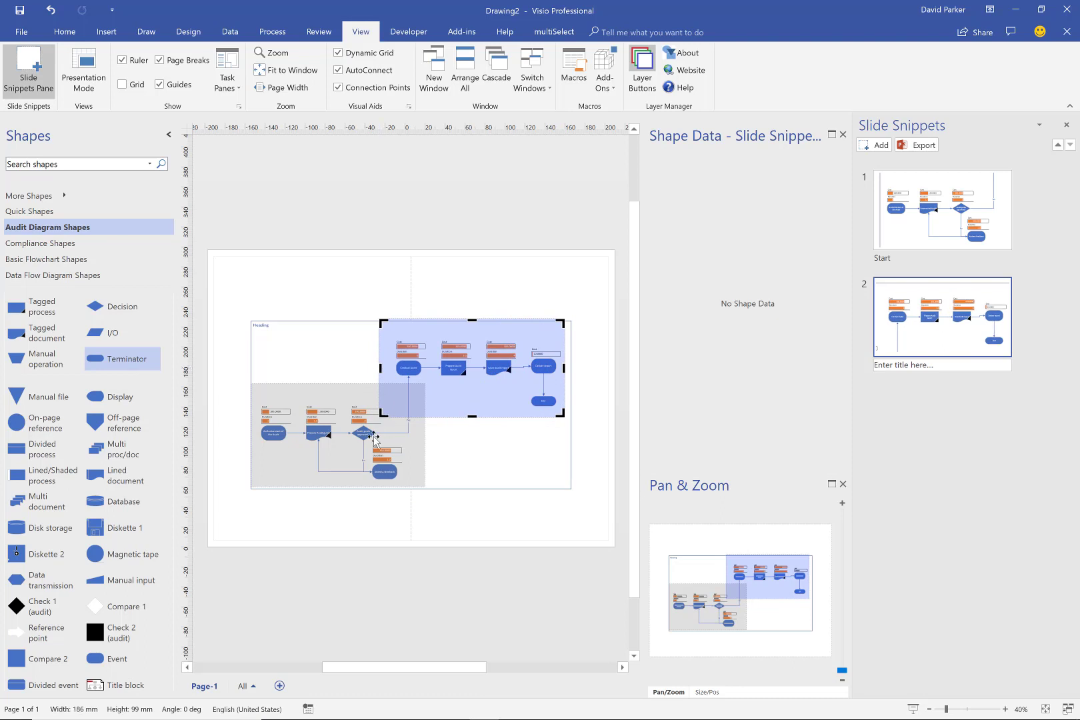
{"action": "left_click", "coordinate": [922, 368]}
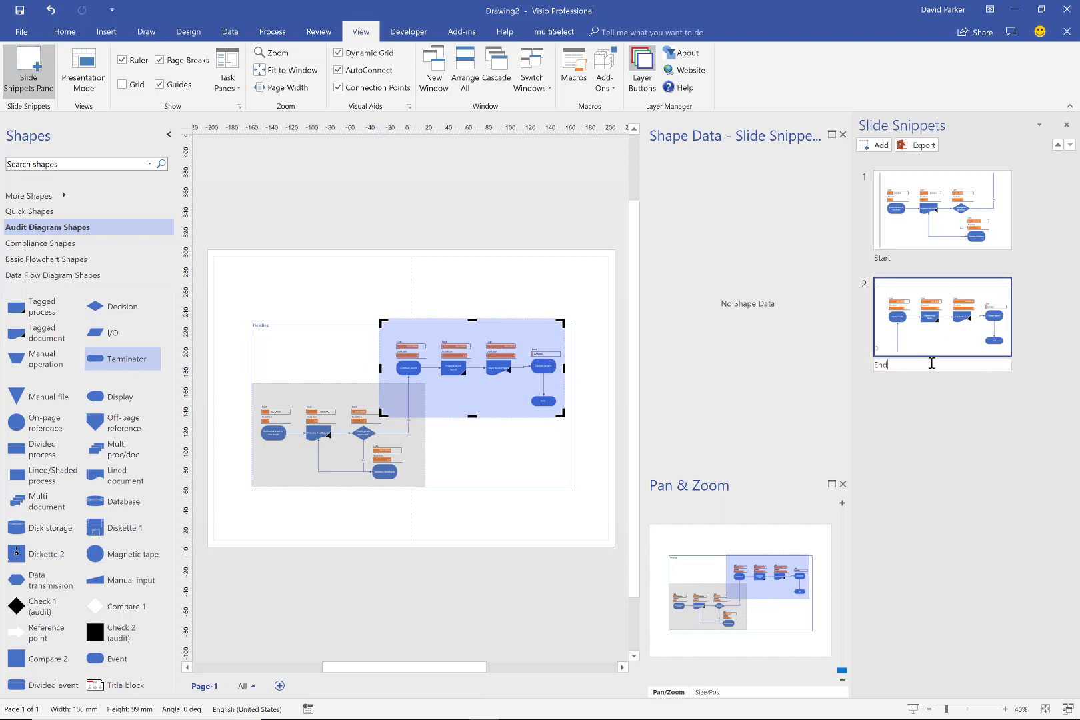
Add a third slide snippet about 320 × 168 mm covering the whole audit diagram container, titled Overview
{"action": "left_click", "coordinate": [875, 145]}
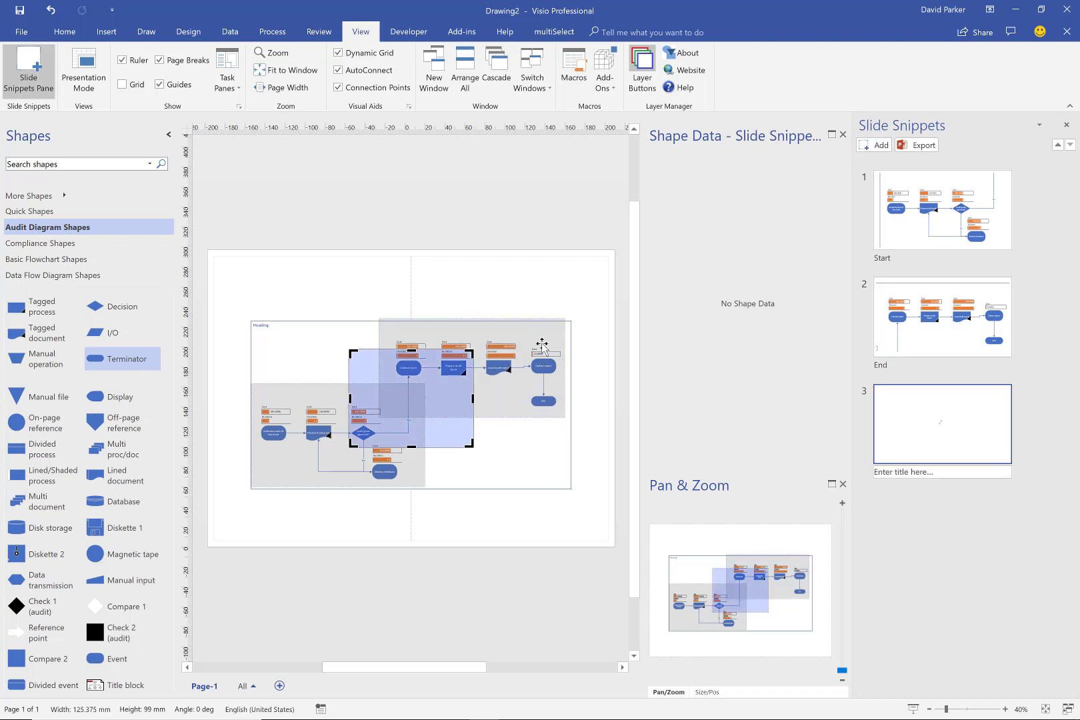
{"action": "left_click_drag", "start_coordinate": [418, 396], "coordinate": [320, 366]}
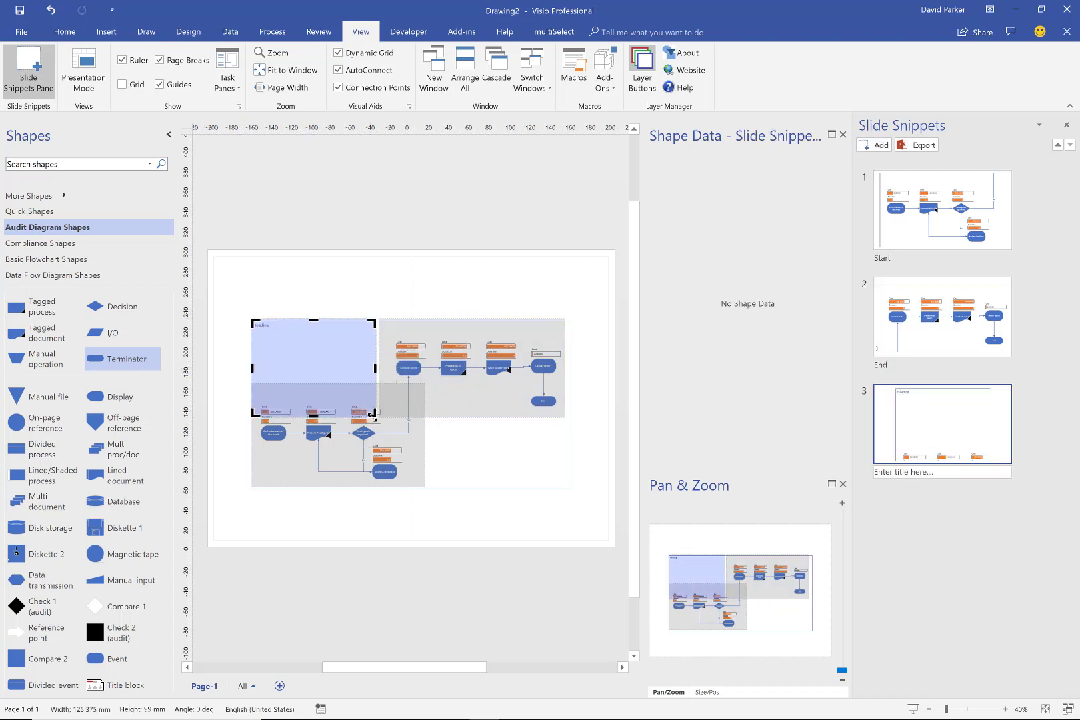
{"action": "left_click_drag", "start_coordinate": [375, 416], "coordinate": [510, 520]}
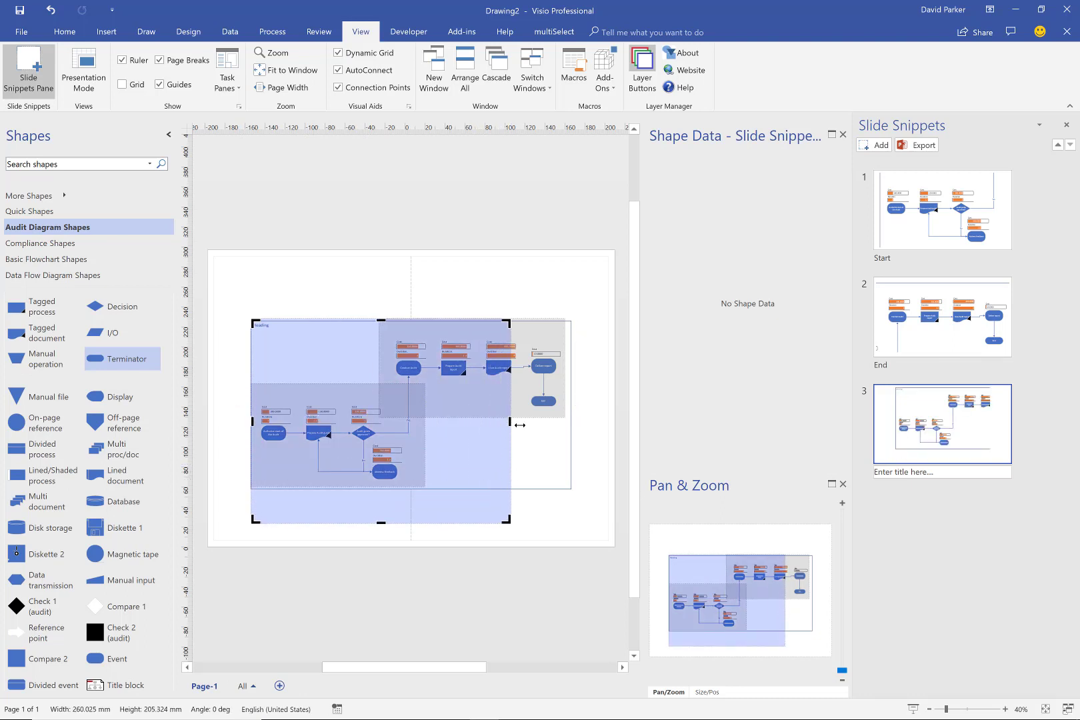
{"action": "left_click_drag", "start_coordinate": [519, 425], "coordinate": [571, 424]}
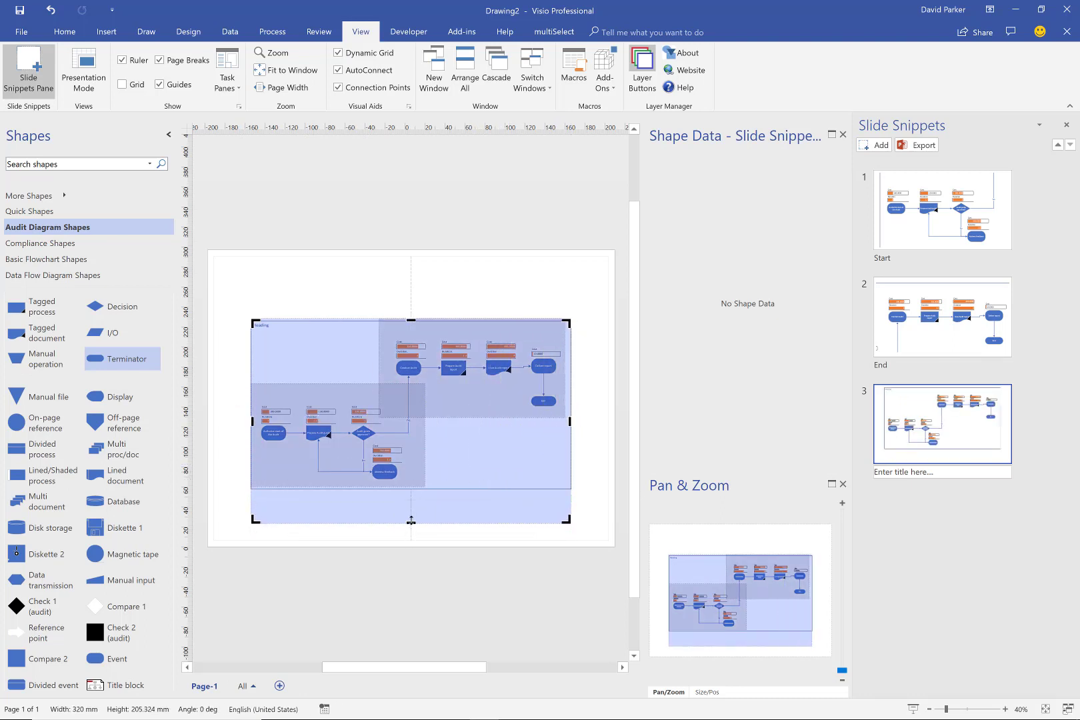
{"action": "left_click_drag", "start_coordinate": [411, 521], "coordinate": [410, 487]}
{"action": "left_click", "coordinate": [932, 472]}
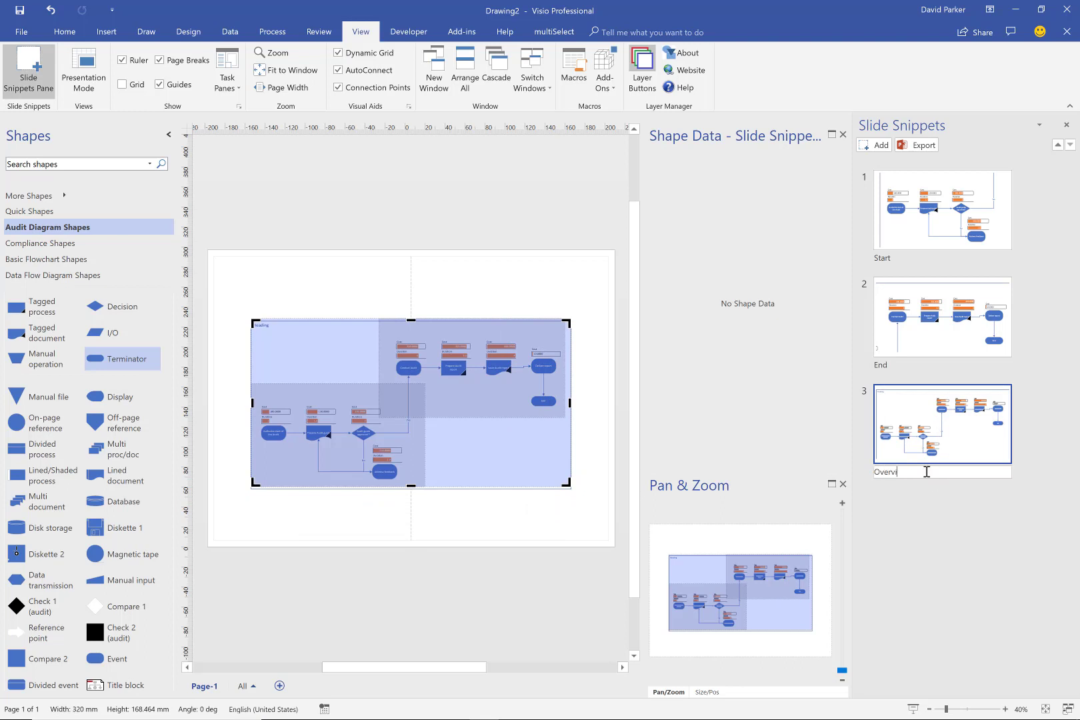
Move the Overview snippet ahead of Start and End, and export the slide snippets to PowerPoint
{"action": "left_click_drag", "start_coordinate": [977, 448], "coordinate": [943, 193]}
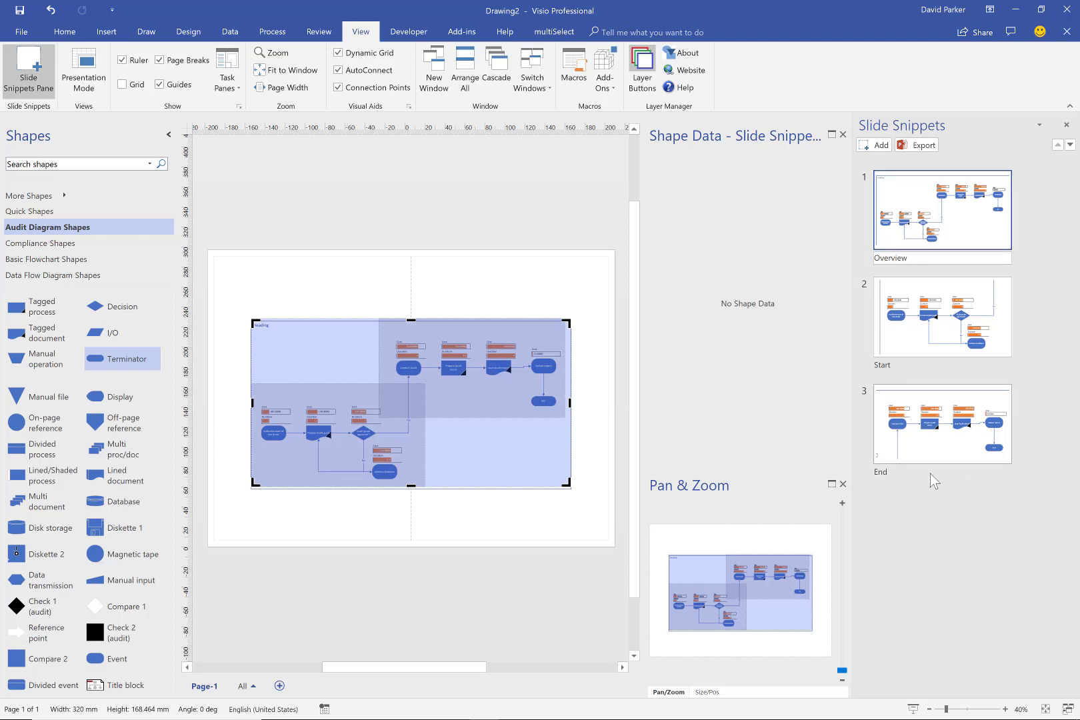
{"action": "left_click", "coordinate": [921, 146]}
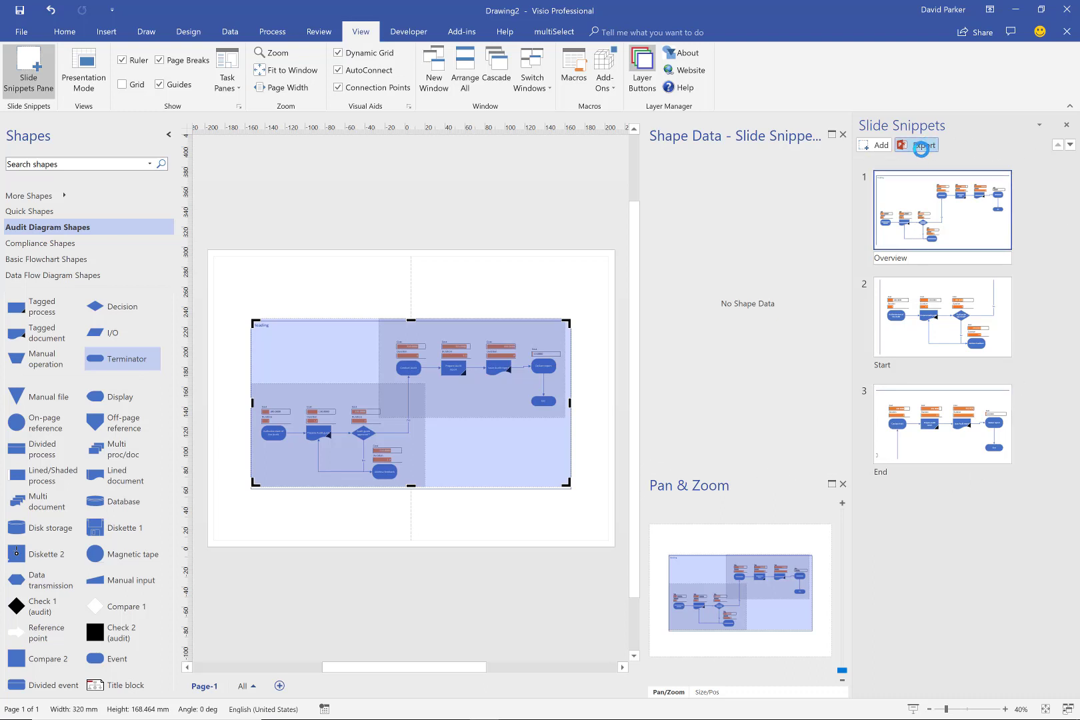
{"action": "left_click", "coordinate": [928, 147]}
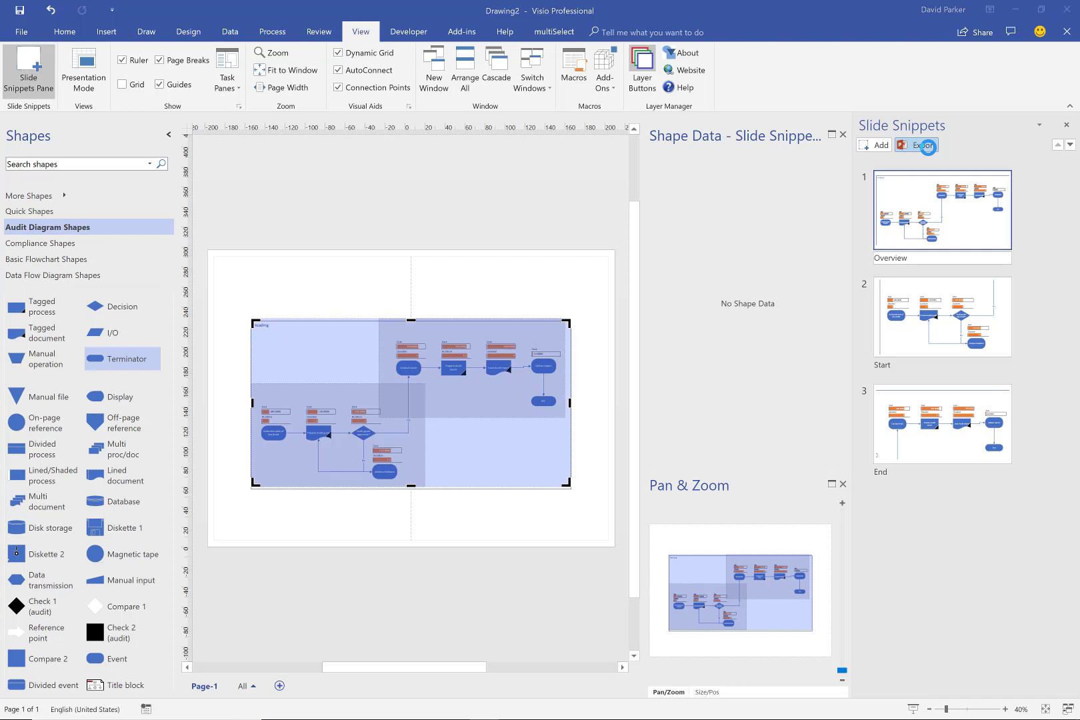